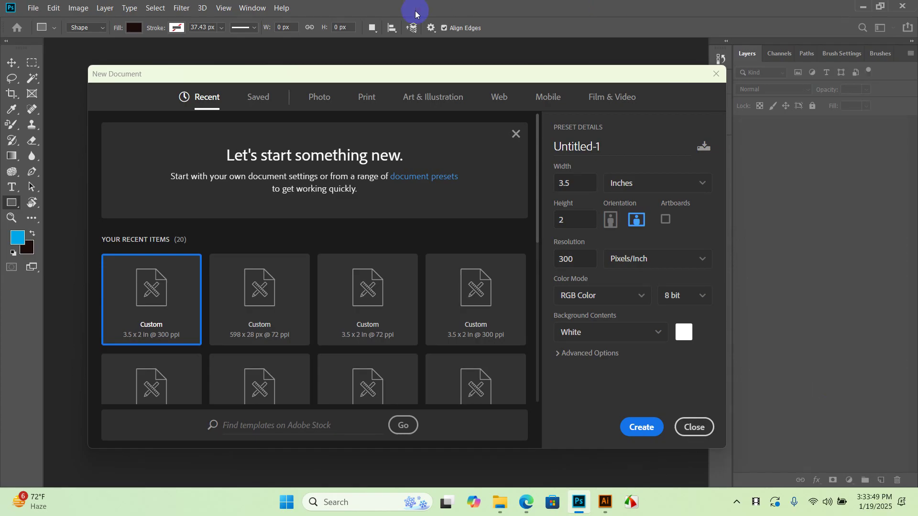
# - Create a new document from the Web Large preset, 1920 x 1080 px, with the resolution set to 300 pixels/inch
pyautogui.click(496, 102)
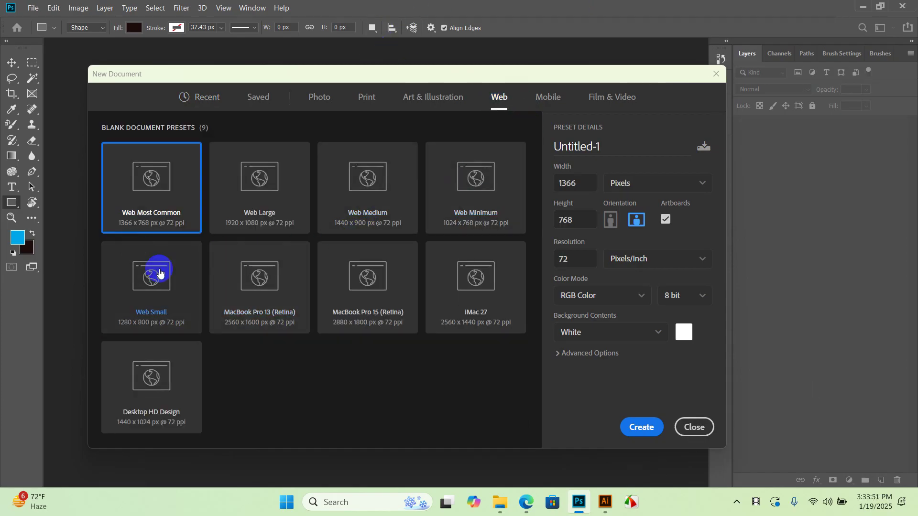
pyautogui.click(350, 198)
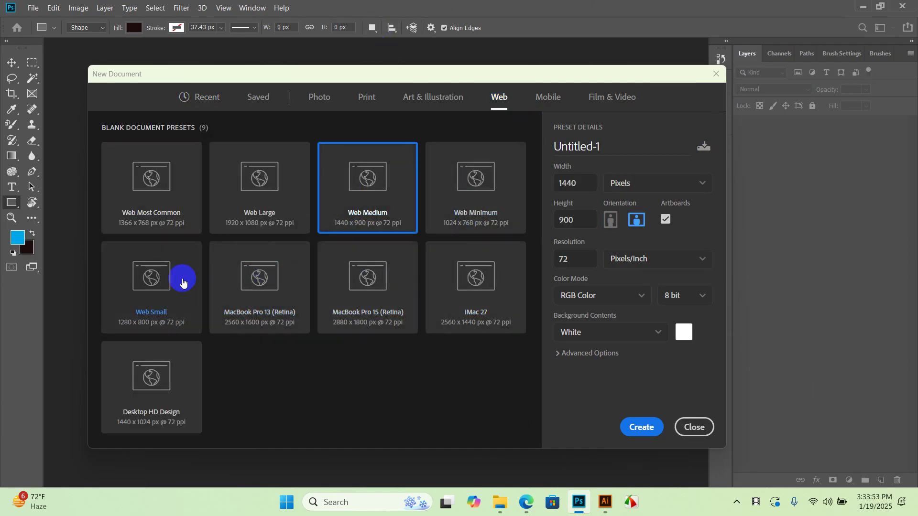
pyautogui.click(260, 178)
pyautogui.click(588, 257)
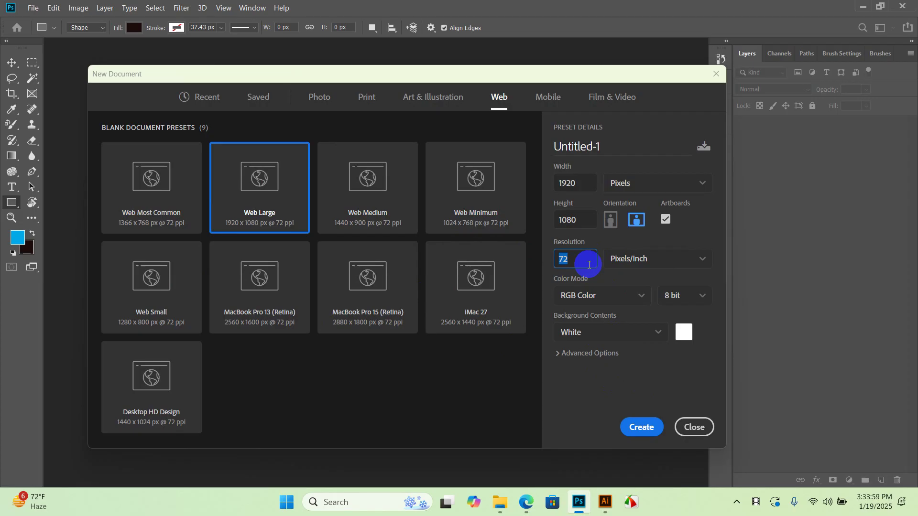
pyautogui.press('Num_Lock')
pyautogui.write('300')
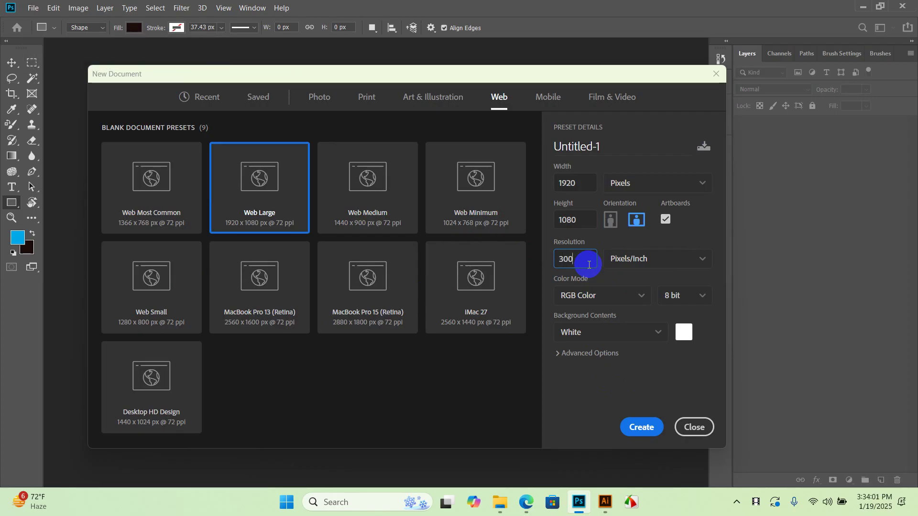
pyautogui.press('Return')
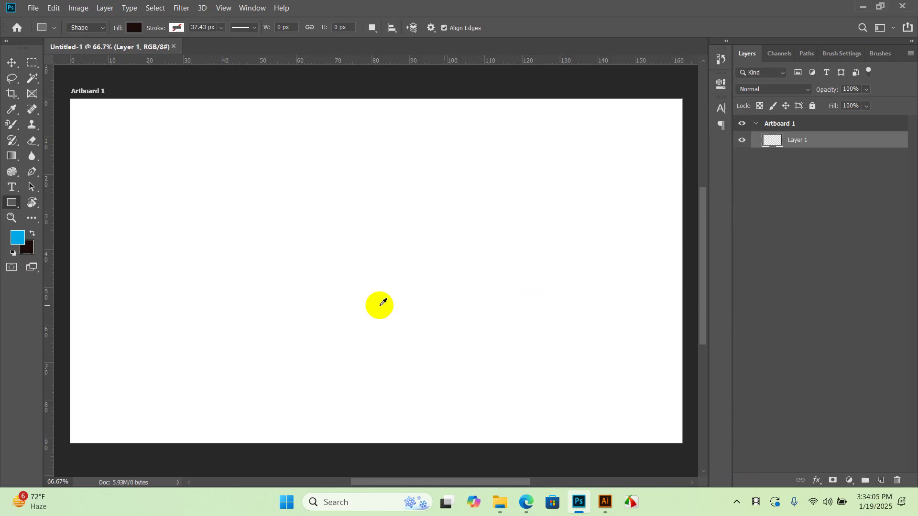
pyautogui.scroll(-1, 380, 254)
pyautogui.scroll(1, 381, 254)
pyautogui.scroll(-1, 381, 254)
pyautogui.scroll(1, 382, 253)
pyautogui.moveTo(393, 256); pyautogui.dragTo(423, 257)
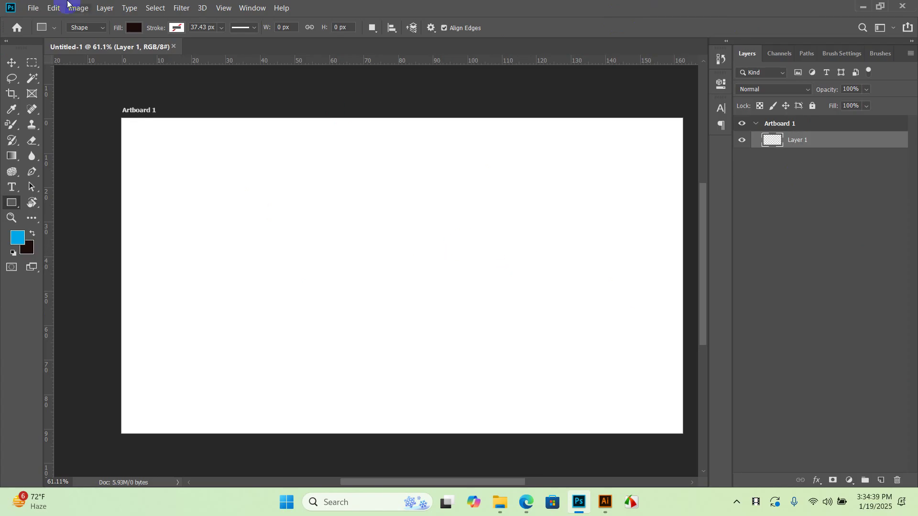
# - Place pexels-minervastudio-2897883 from Downloads as an embedded image, shift it slightly left and down on the artboard, and commit it
pyautogui.click(31, 8)
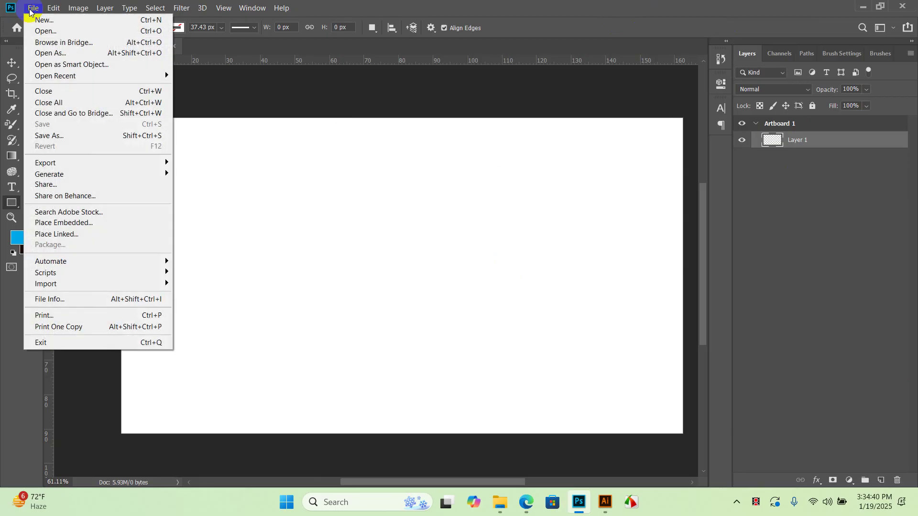
pyautogui.click(76, 224)
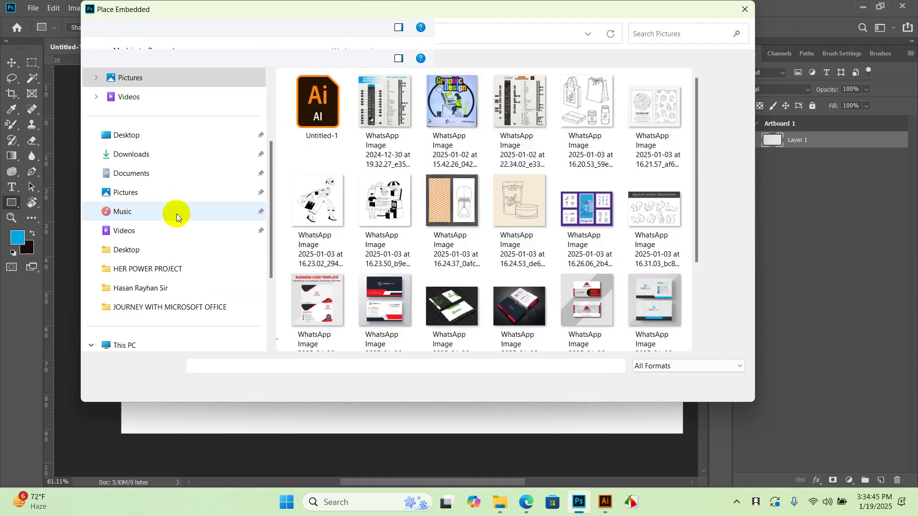
pyautogui.click(130, 154)
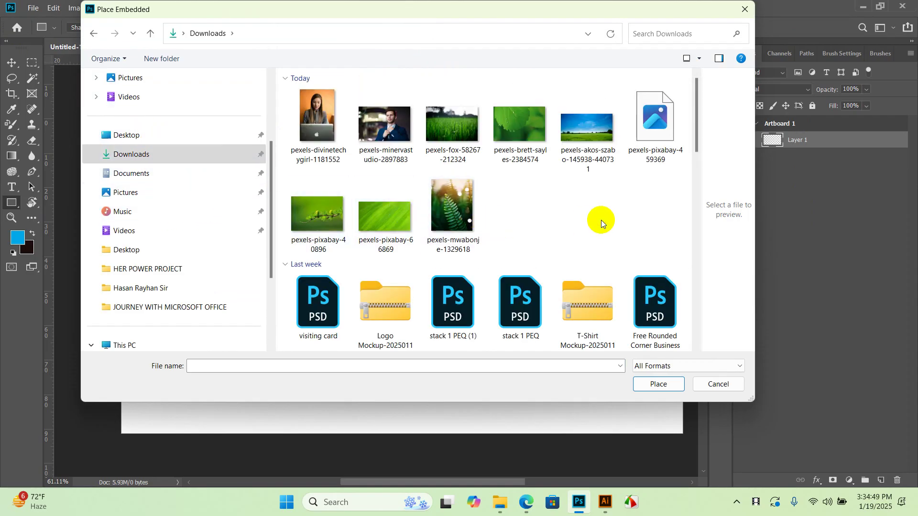
pyautogui.click(468, 221)
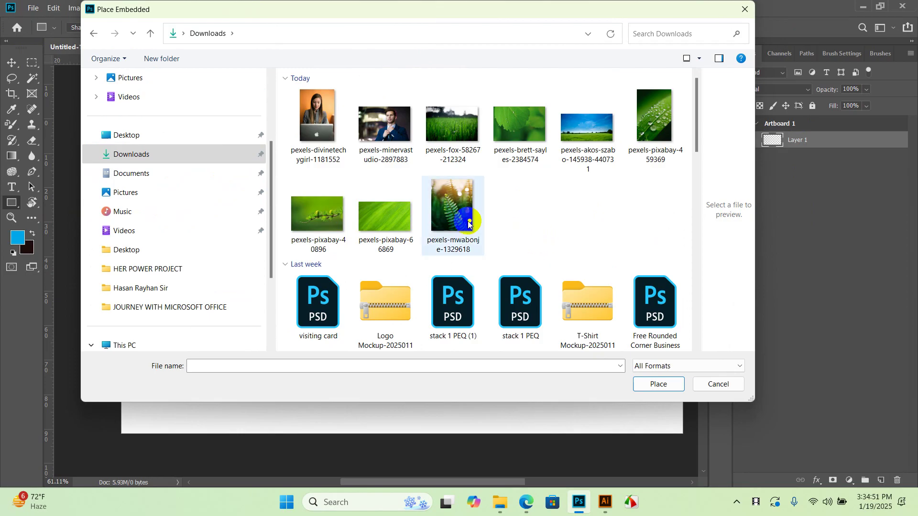
pyautogui.click(385, 125)
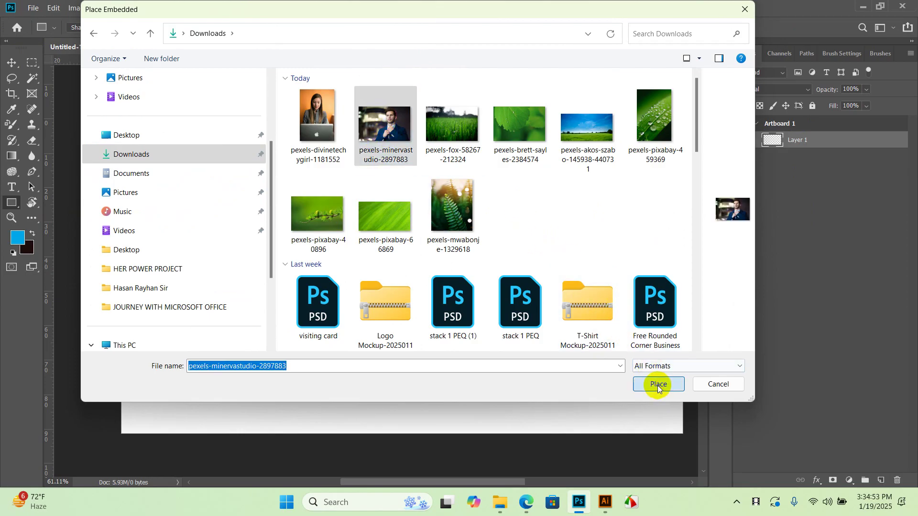
pyautogui.click(659, 385)
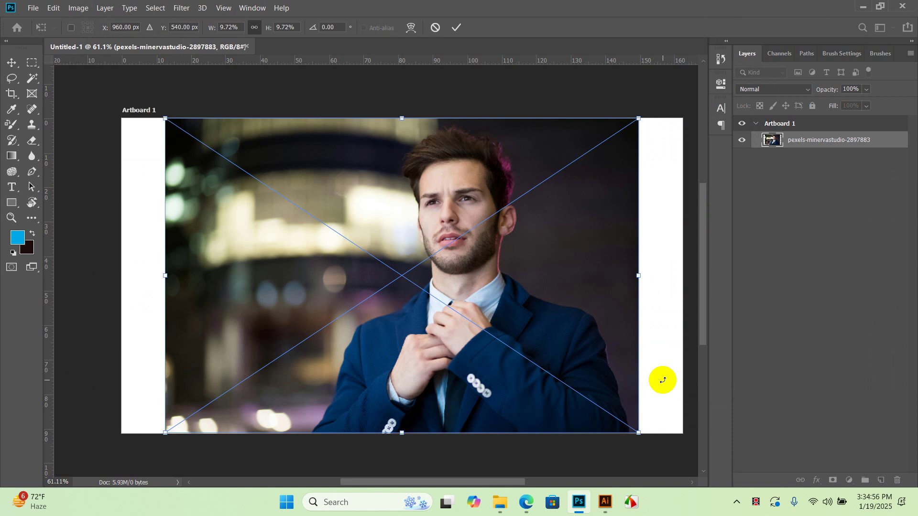
pyautogui.moveTo(512, 297); pyautogui.dragTo(466, 263)
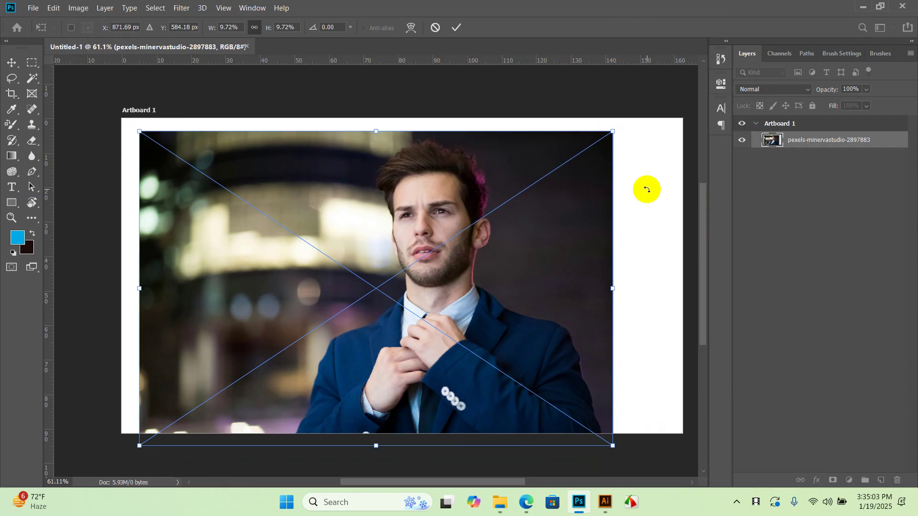
pyautogui.click(457, 28)
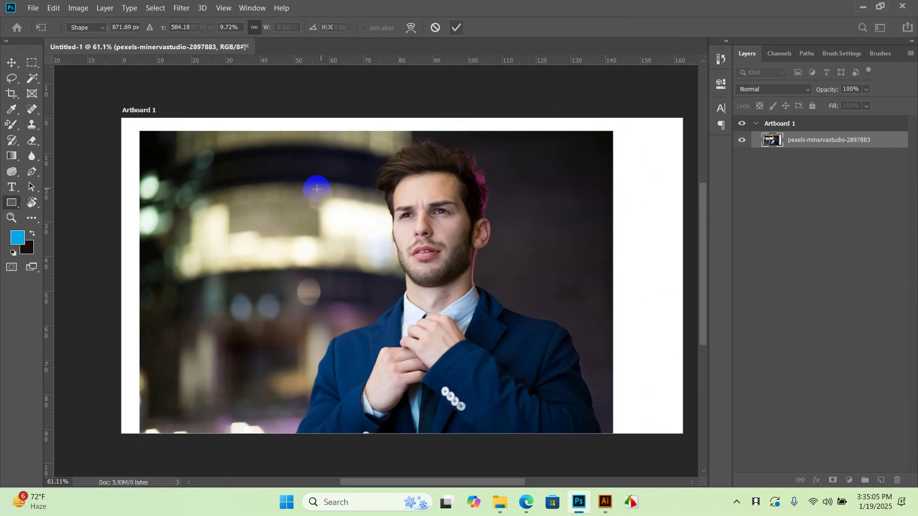
pyautogui.press('u')
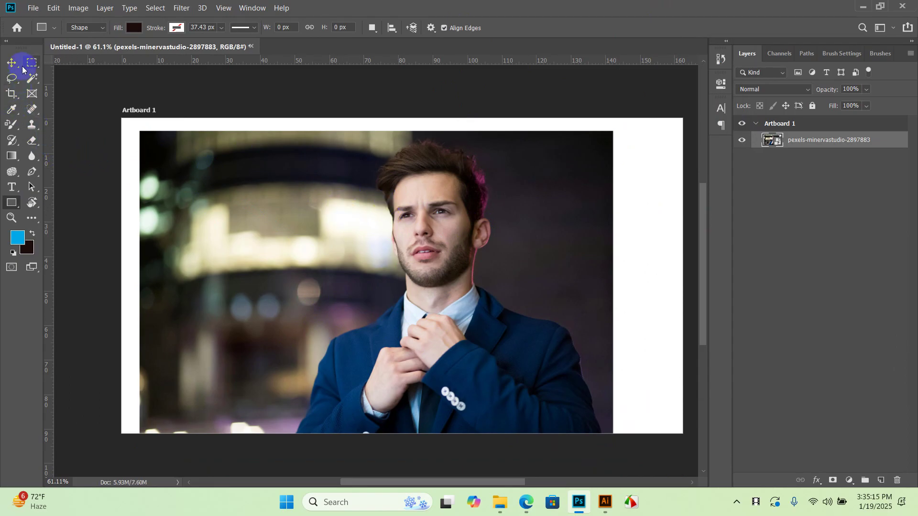
pyautogui.click(422, 227)
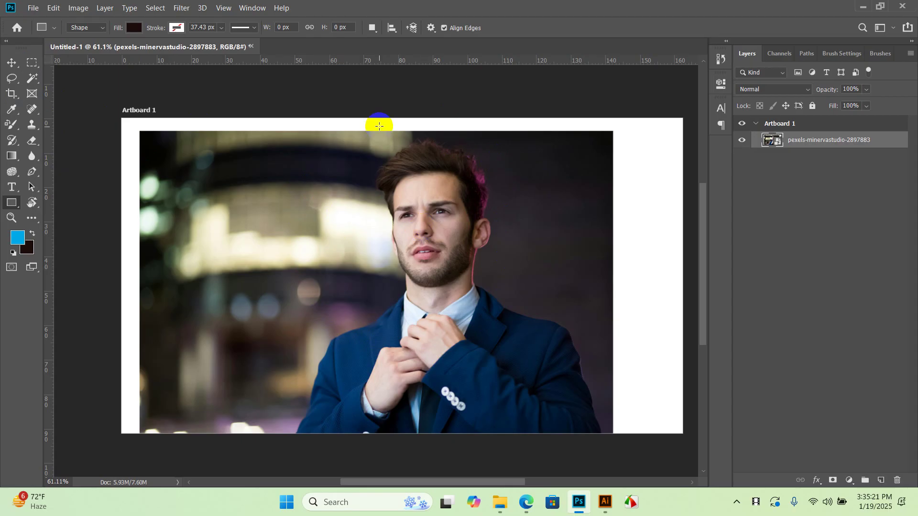
pyautogui.click(756, 502)
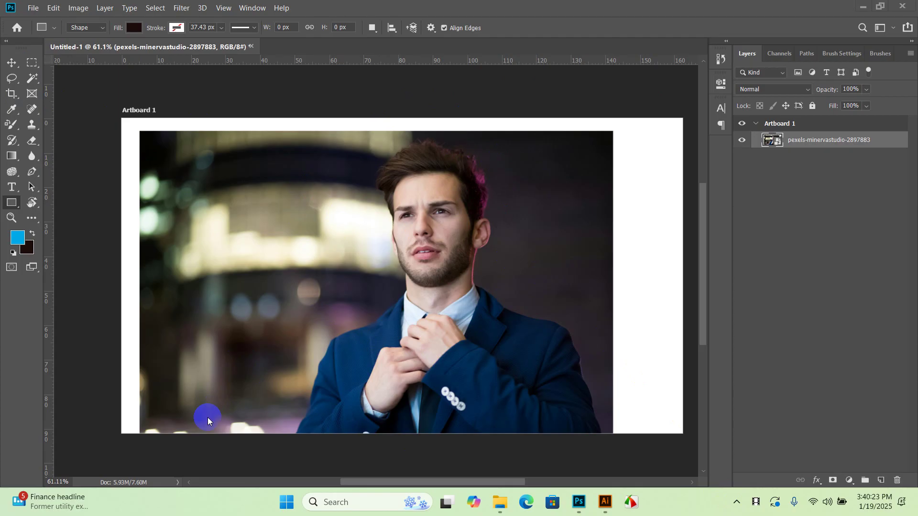
# - Draw a circle about 936 px in diameter over the man's head and chest with the Ellipse tool
pyautogui.rightClick(9, 206)
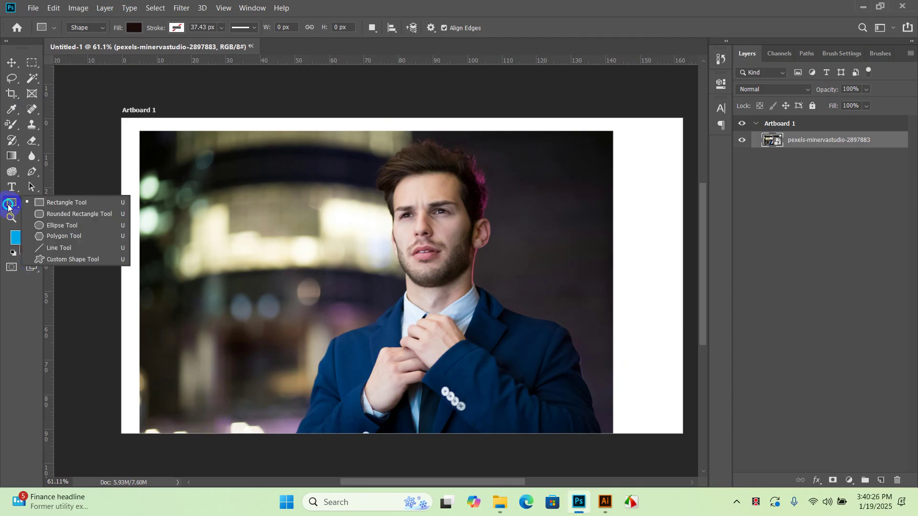
pyautogui.click(88, 227)
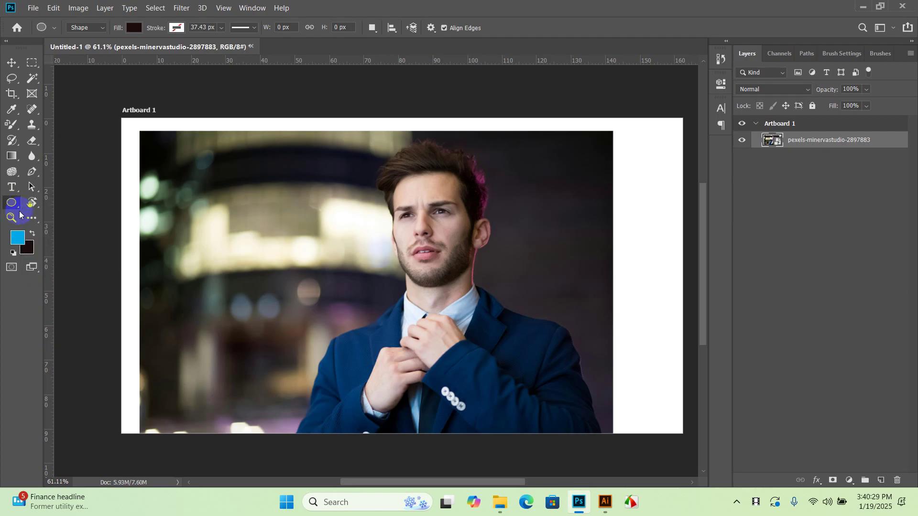
pyautogui.moveTo(324, 139)
pyautogui.mouseDown()
pyautogui.moveTo(555, 324)
pyautogui.moveTo(644, 410)
pyautogui.mouseUp()
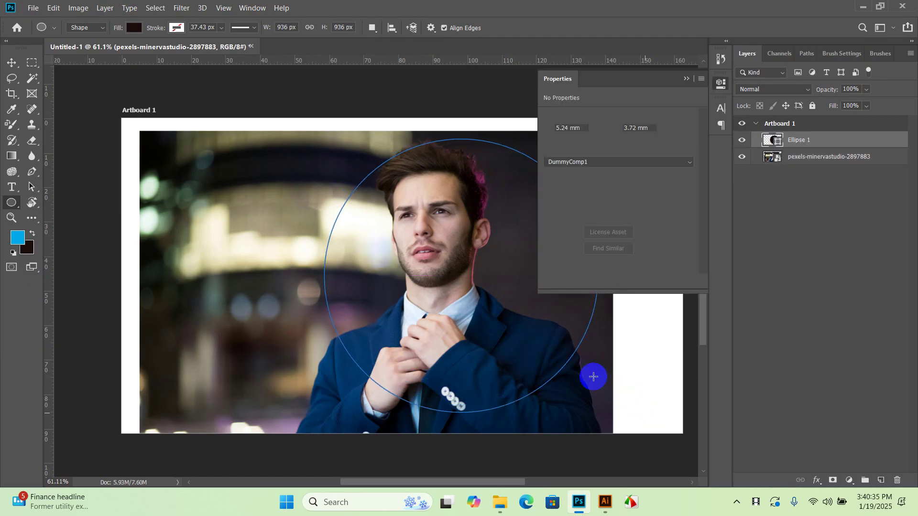
# - Move the circle over the man's face and upper body, to about X 581 px and Y 44 px
pyautogui.click(11, 62)
pyautogui.moveTo(488, 250); pyautogui.dragTo(356, 248)
pyautogui.moveTo(402, 317); pyautogui.dragTo(391, 300)
pyautogui.moveTo(369, 221)
pyautogui.mouseDown()
pyautogui.moveTo(391, 254)
pyautogui.moveTo(389, 239)
pyautogui.moveTo(366, 231)
pyautogui.mouseUp()
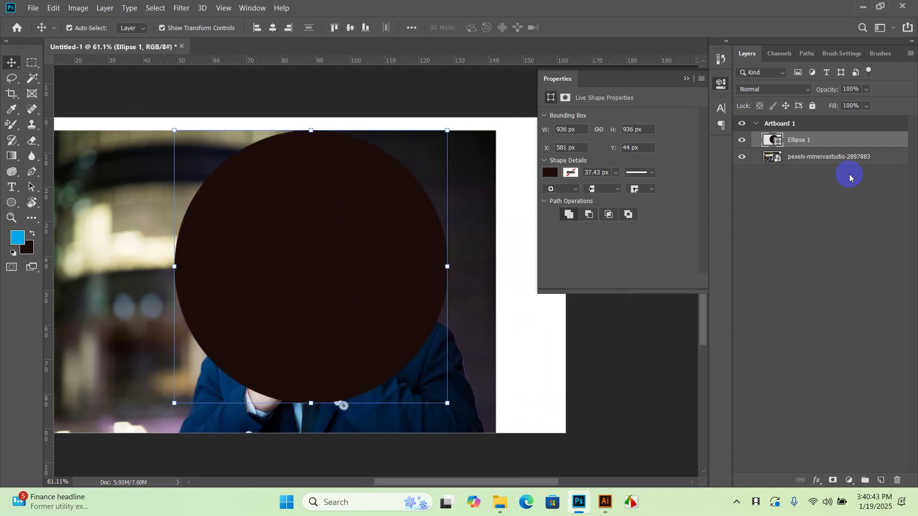
# - Lower the circle layer's fill to 43% and check its placement over the man's face
pyautogui.click(867, 107)
pyautogui.moveTo(874, 117); pyautogui.dragTo(848, 119)
pyautogui.click(356, 273)
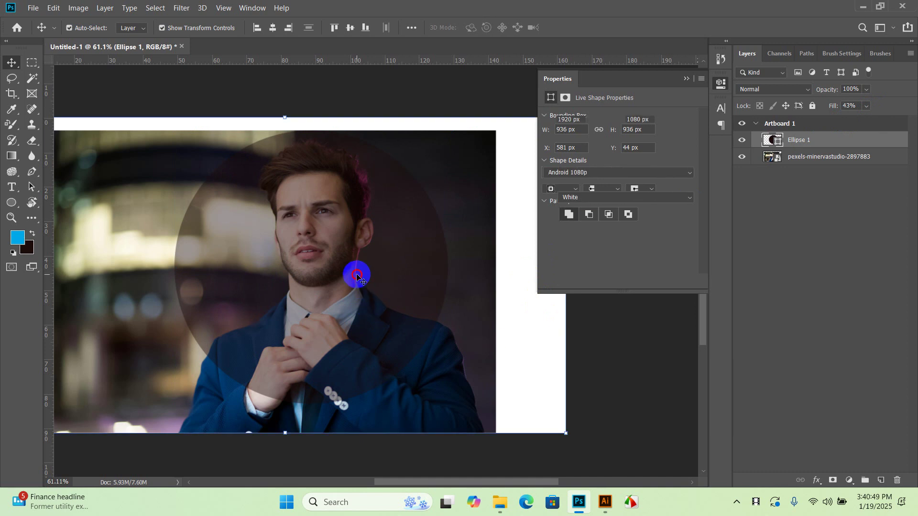
pyautogui.scroll(2, 328, 252)
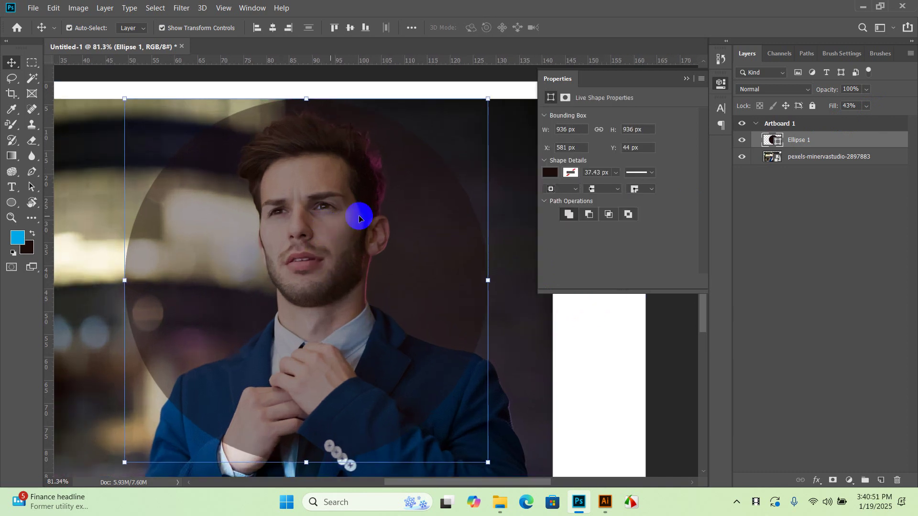
pyautogui.moveTo(416, 242)
pyautogui.mouseDown()
pyautogui.moveTo(437, 246)
pyautogui.moveTo(423, 246)
pyautogui.mouseUp()
pyautogui.scroll(-4, 464, 217)
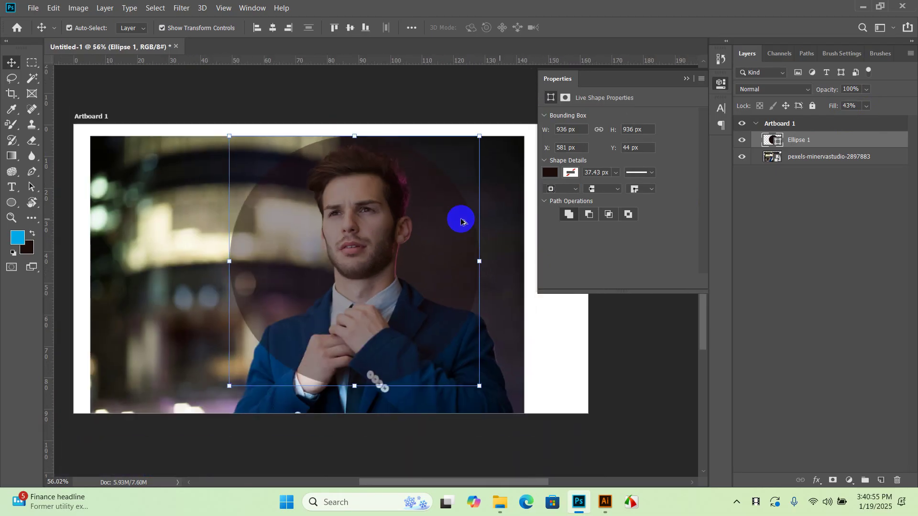
# - Select the circle again and restore its layer fill to 100%
pyautogui.click(532, 320)
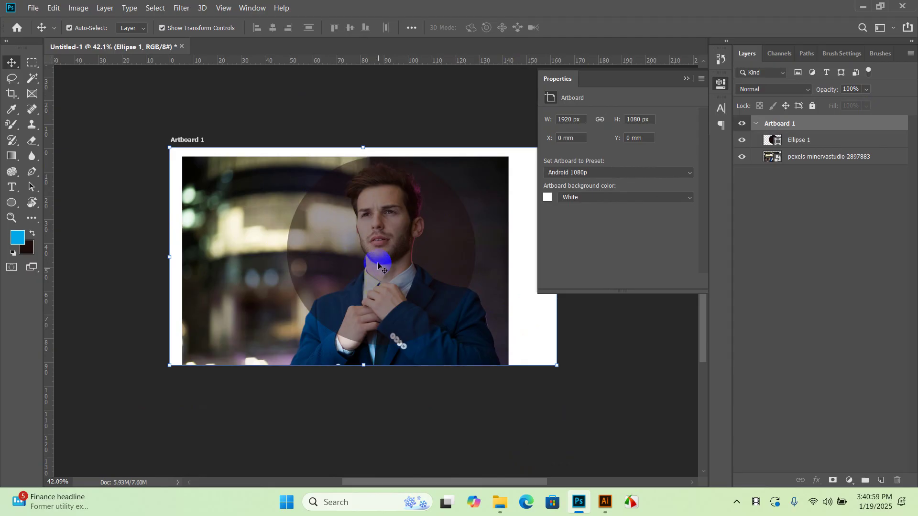
pyautogui.click(397, 248)
pyautogui.moveTo(866, 106); pyautogui.dragTo(911, 128)
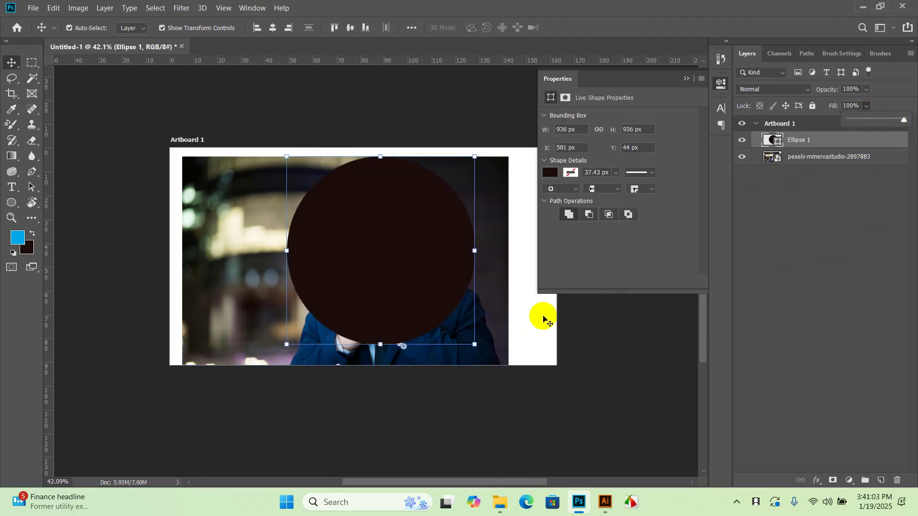
# - Move the Ellipse 1 layer below the pexels-minervastudio-2897883 photo layer
pyautogui.click(594, 389)
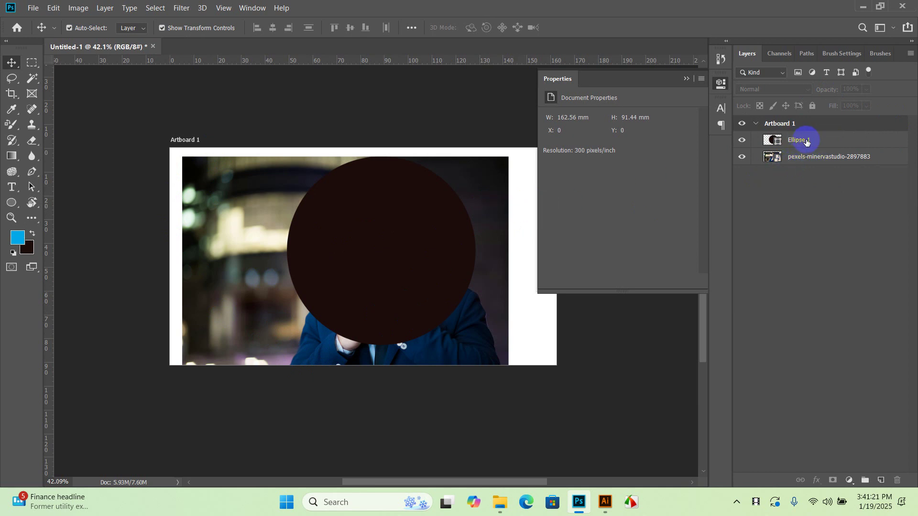
pyautogui.moveTo(825, 144); pyautogui.dragTo(826, 164)
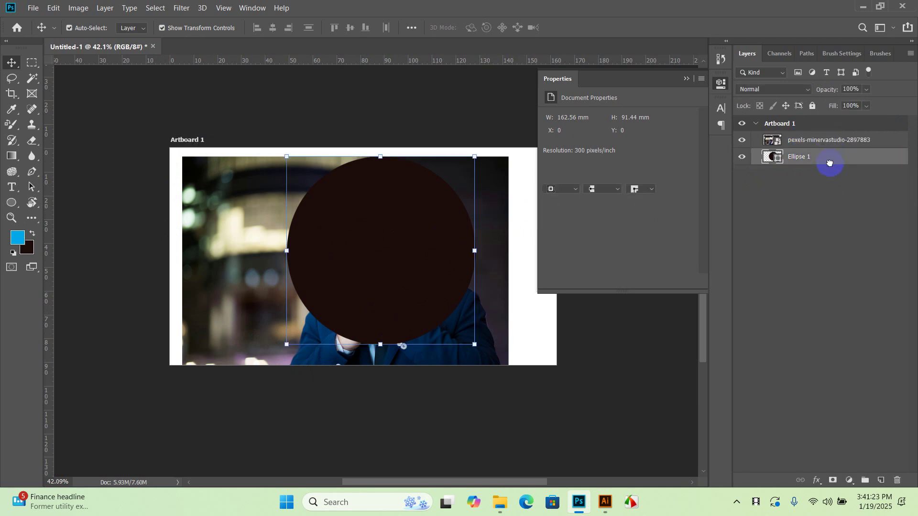
pyautogui.click(824, 195)
# - Create a clipping mask from the photo layer so that the picture is clipped to the circle beneath it
pyautogui.click(815, 142)
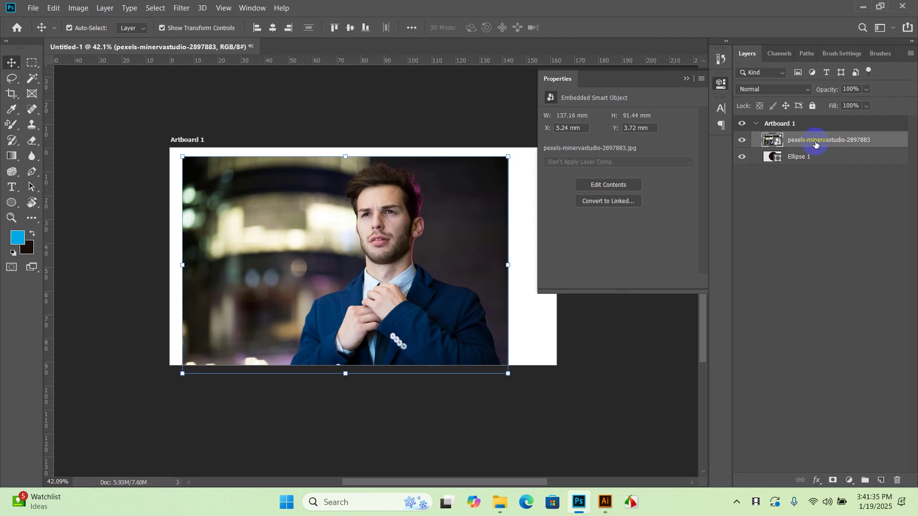
pyautogui.click(851, 178)
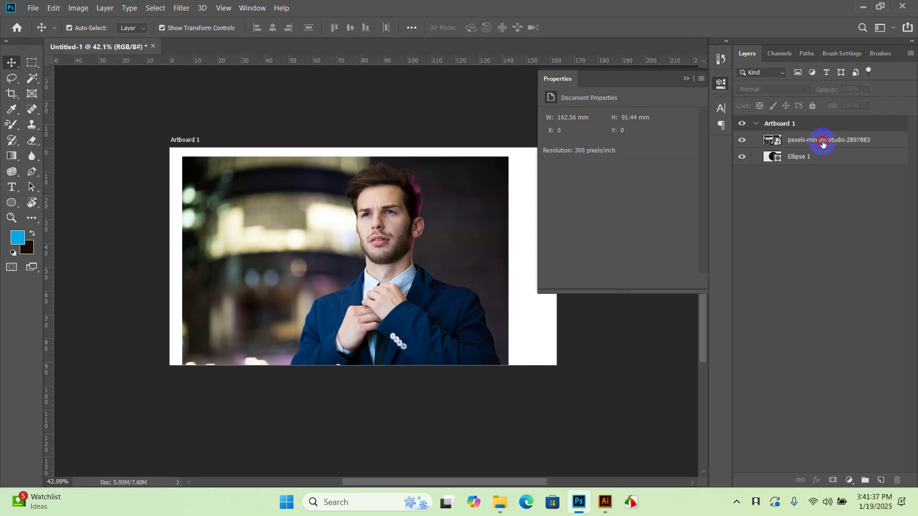
pyautogui.click(822, 145)
pyautogui.rightClick(823, 144)
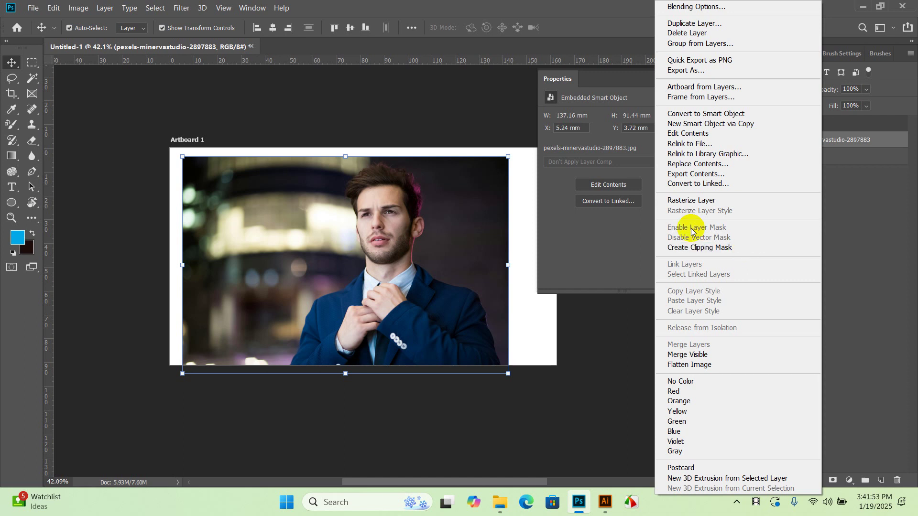
pyautogui.click(731, 249)
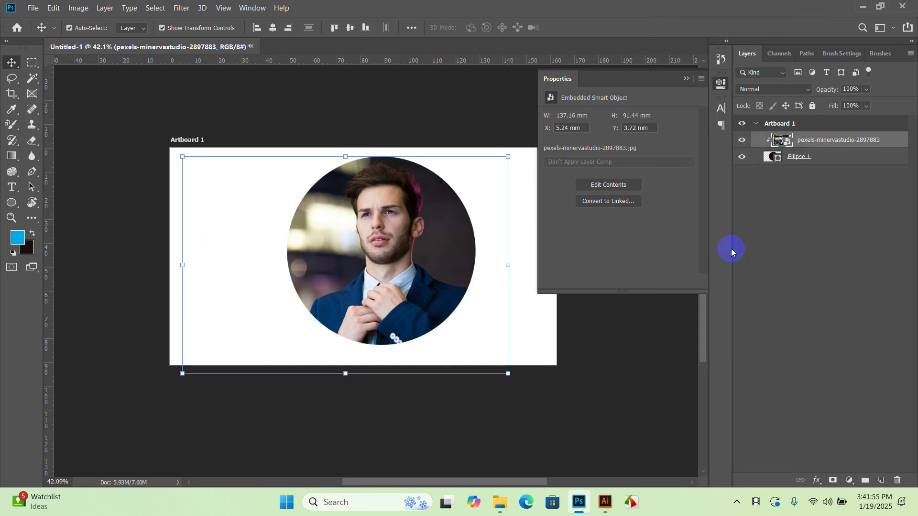
# - Try repositioning the clipped photo inside the circle
pyautogui.click(842, 368)
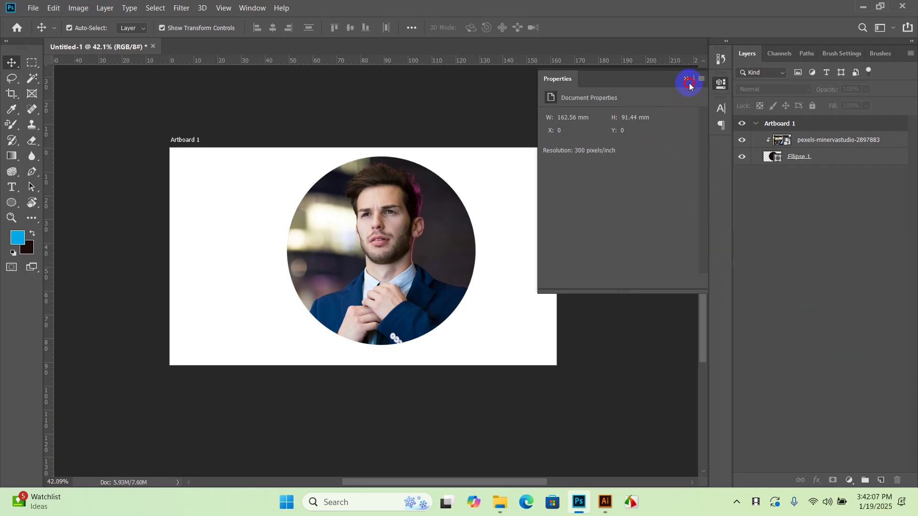
pyautogui.moveTo(407, 295); pyautogui.dragTo(463, 302)
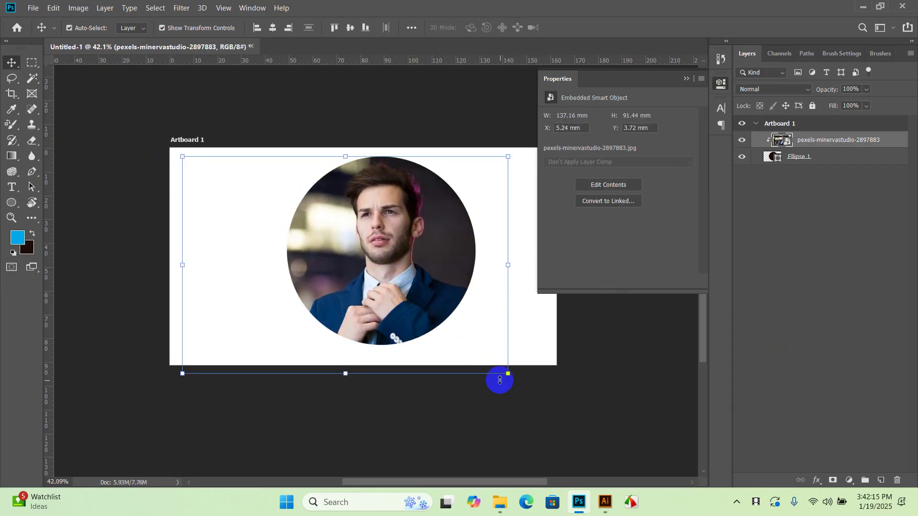
pyautogui.click(545, 340)
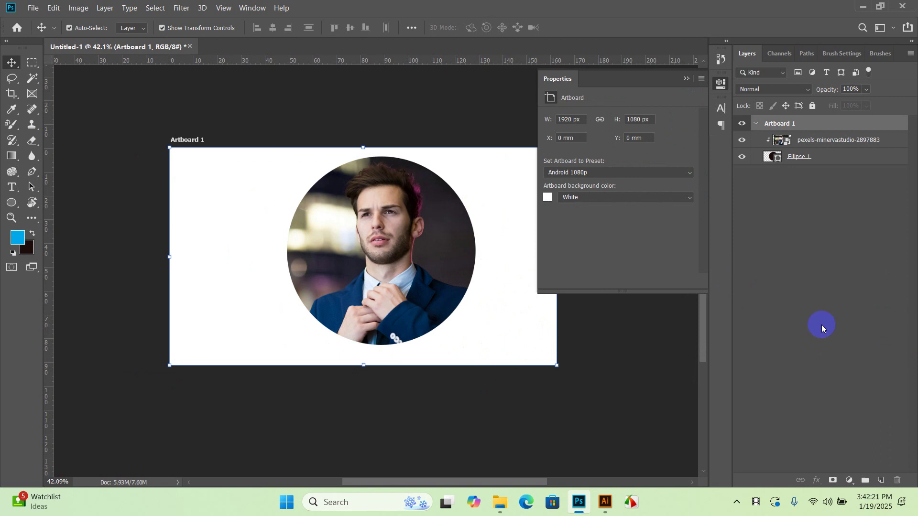
# - Link the pexels-minervastudio-2897883 photo layer and the Ellipse 1 layer together
pyautogui.click(822, 325)
pyautogui.click(836, 143)
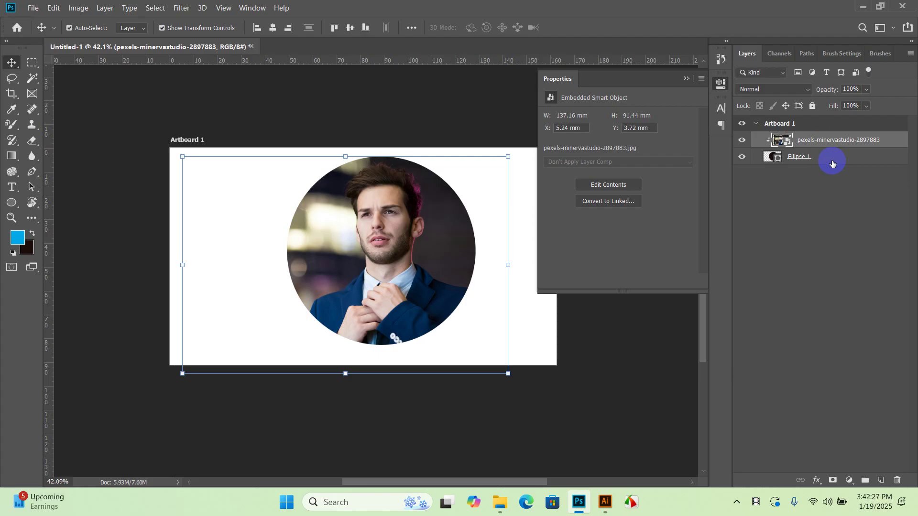
pyautogui.keyDown('shift'); pyautogui.click(832, 163); pyautogui.keyUp('shift')
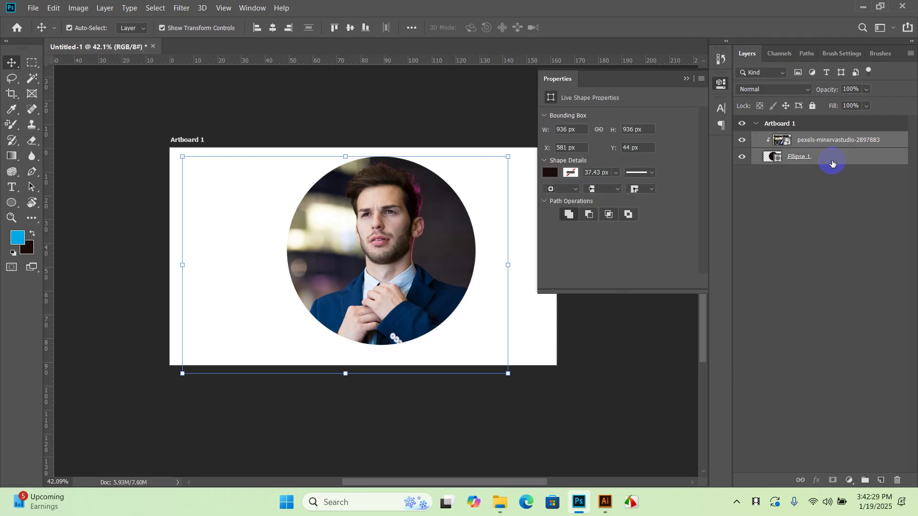
pyautogui.click(846, 179)
pyautogui.click(841, 164)
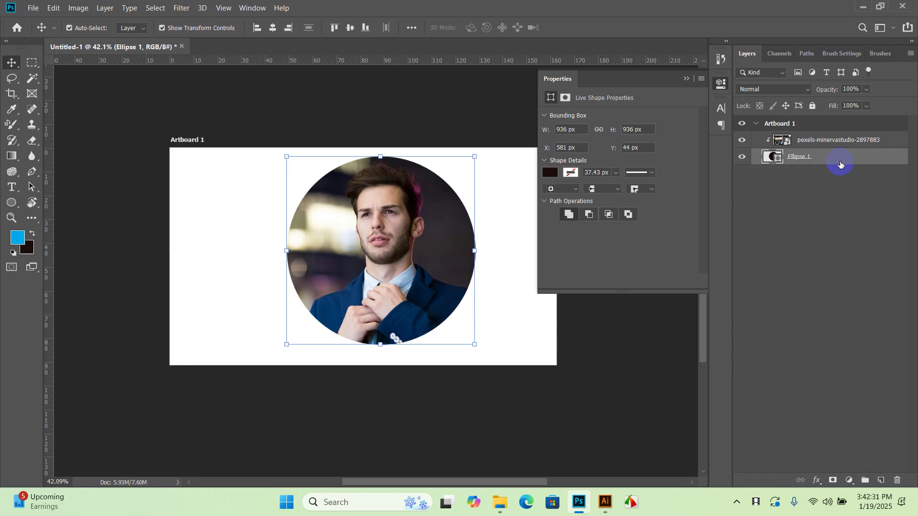
pyautogui.keyDown('shift'); pyautogui.click(852, 145); pyautogui.keyUp('shift')
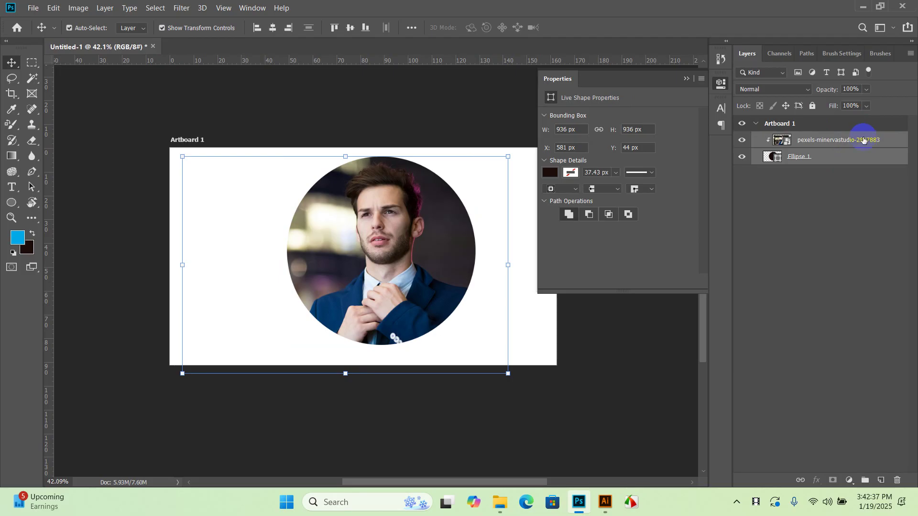
pyautogui.rightClick(864, 139)
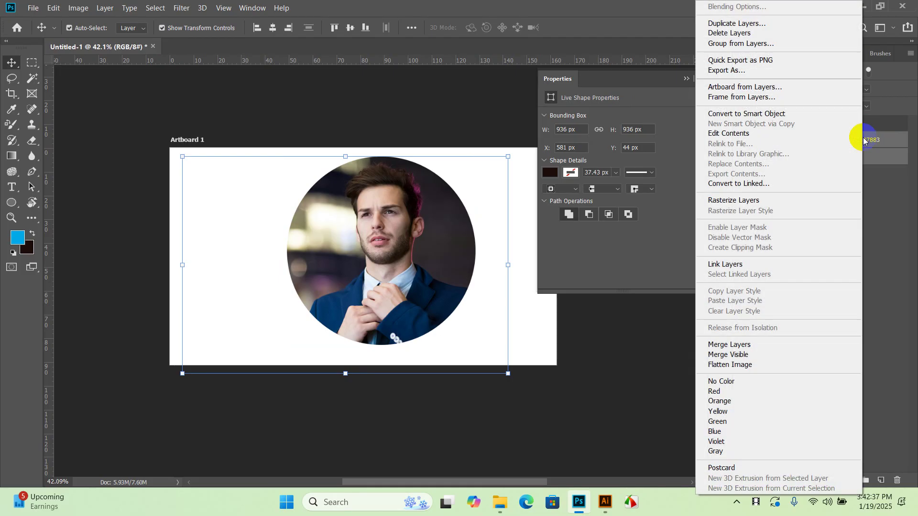
pyautogui.click(794, 265)
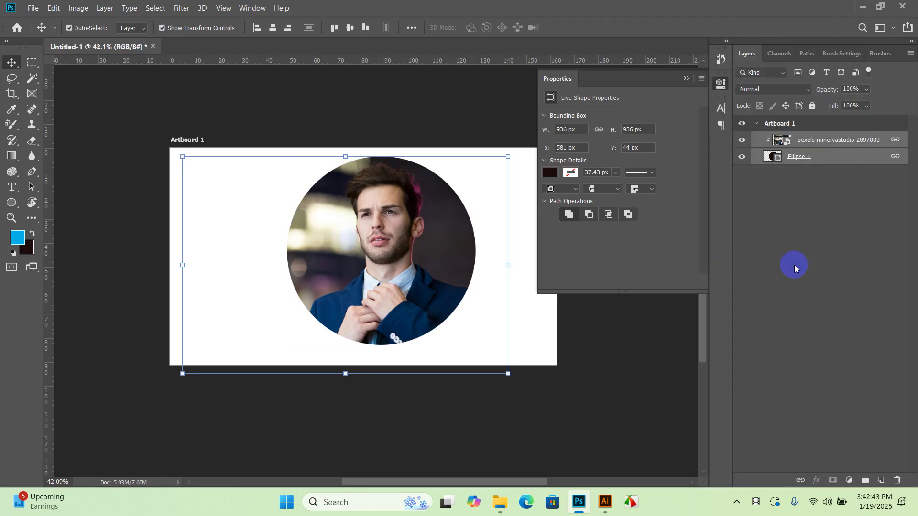
pyautogui.click(825, 268)
# - Scale the linked photo and circle down to about 47% and place them in the artboard's upper-right area
pyautogui.moveTo(380, 261); pyautogui.dragTo(410, 263)
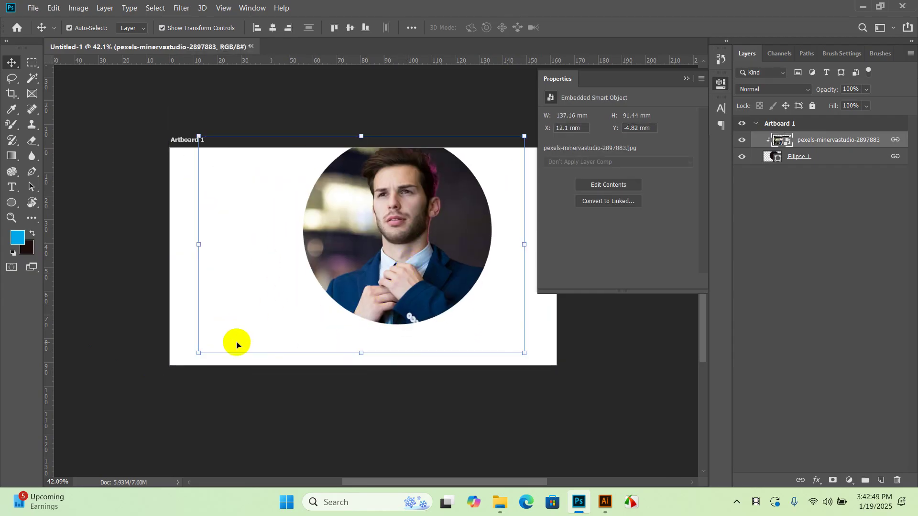
pyautogui.moveTo(201, 353); pyautogui.dragTo(378, 243)
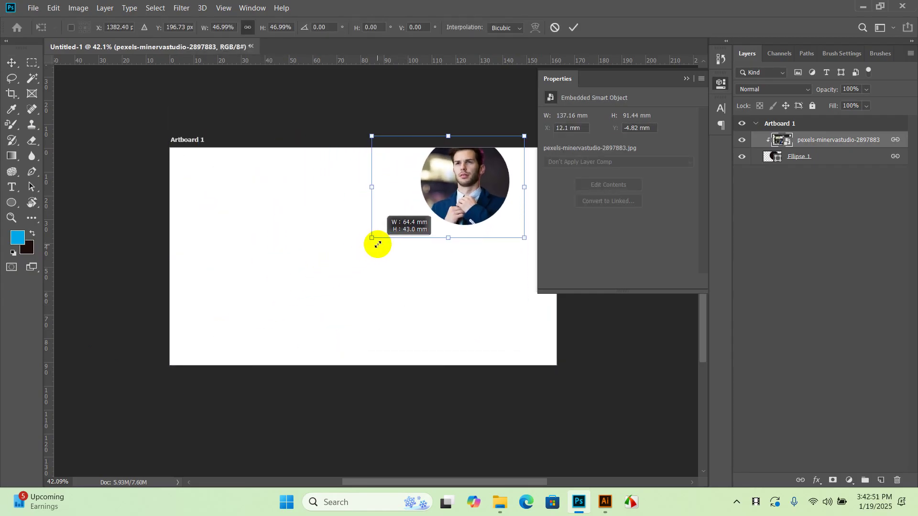
pyautogui.moveTo(459, 174); pyautogui.dragTo(467, 213)
pyautogui.click(573, 27)
pyautogui.click(308, 270)
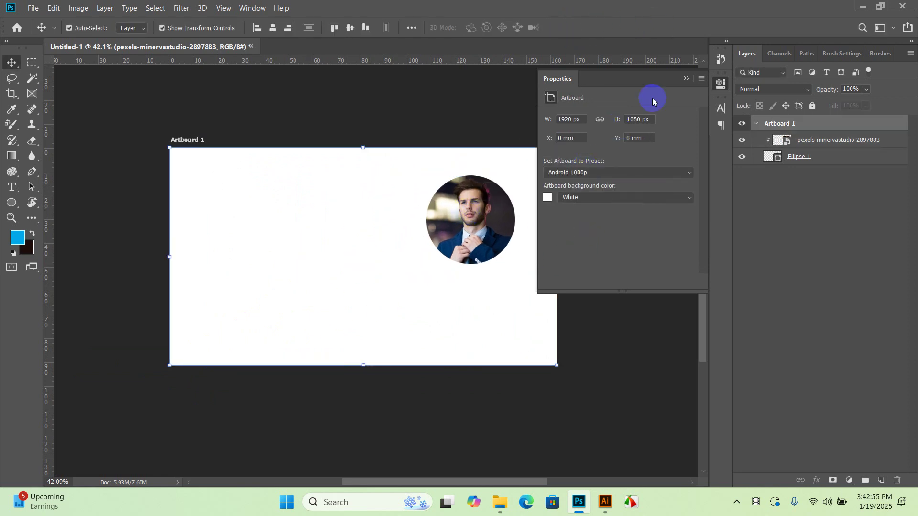
pyautogui.click(685, 79)
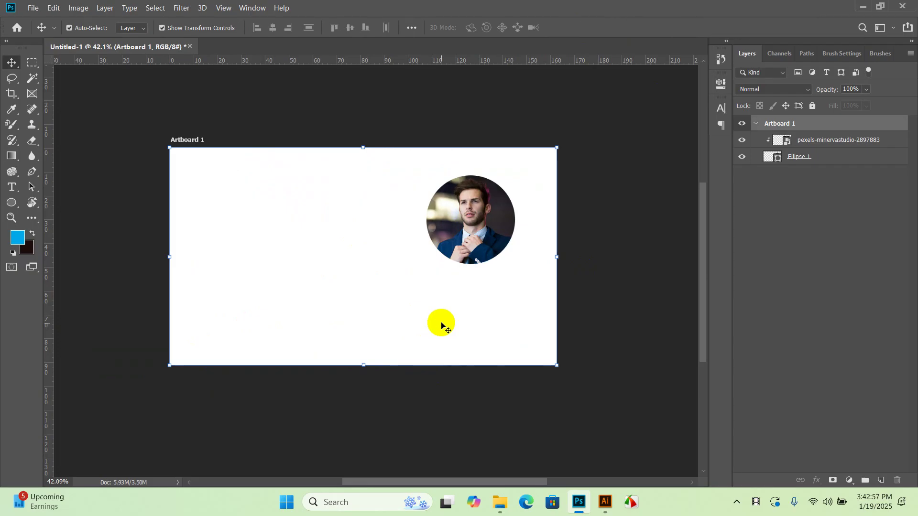
pyautogui.click(669, 321)
pyautogui.moveTo(487, 223)
pyautogui.mouseDown()
pyautogui.moveTo(271, 224)
pyautogui.moveTo(322, 213)
pyautogui.moveTo(486, 219)
pyautogui.mouseUp()
pyautogui.click(626, 269)
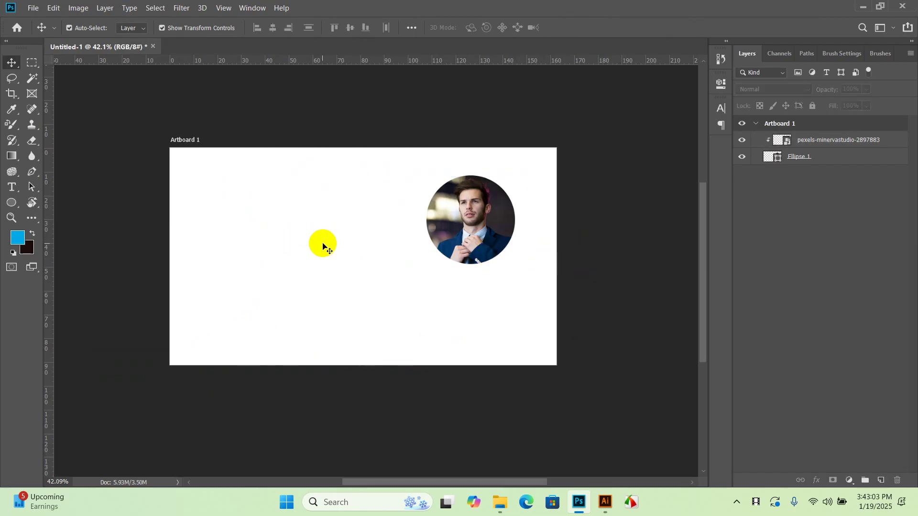
# - Add a placeholder "Lorem Ipsum" text line on the empty area beside the circular photo
pyautogui.click(11, 194)
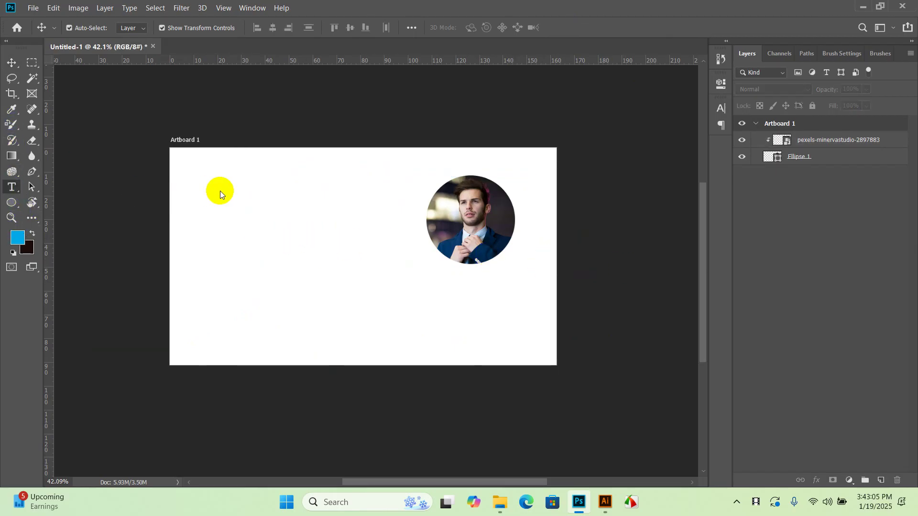
pyautogui.click(220, 222)
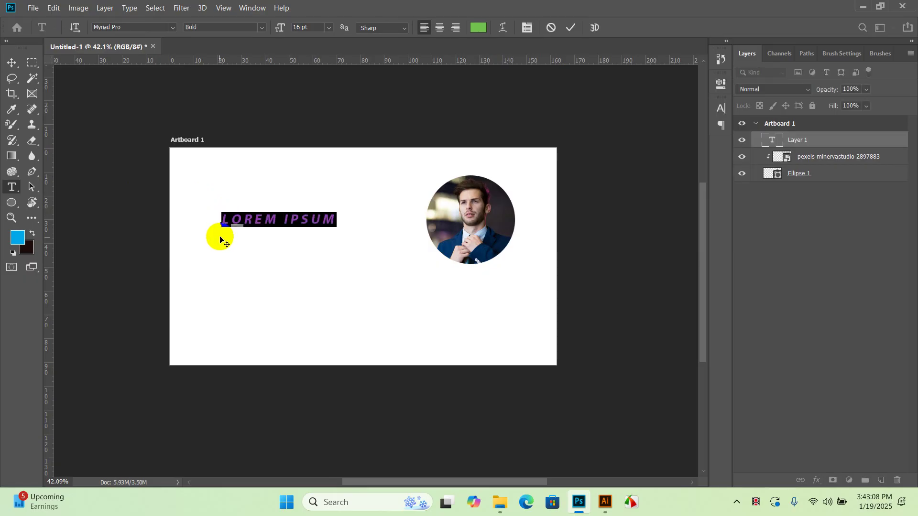
pyautogui.click(571, 27)
# - Enlarge the Lorem Ipsum text to about 177% and move it up and to the left
pyautogui.click(11, 63)
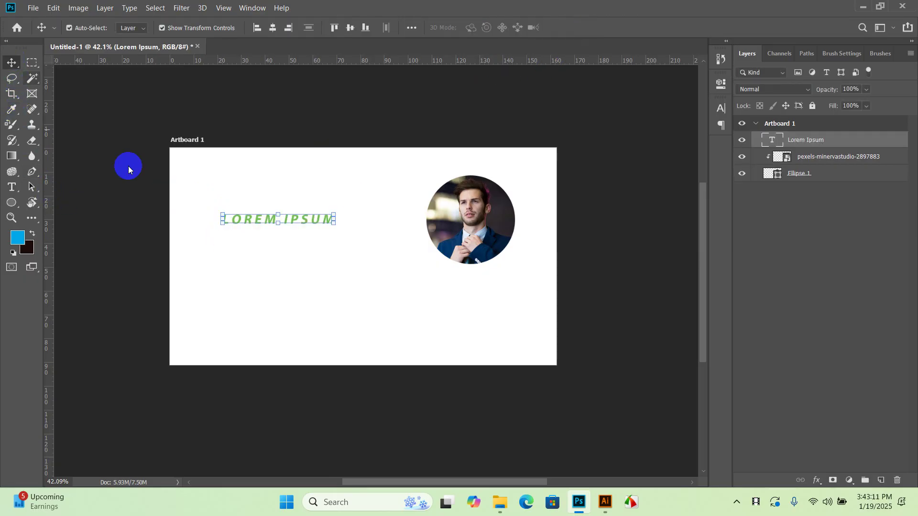
pyautogui.moveTo(334, 222); pyautogui.dragTo(416, 285)
pyautogui.moveTo(356, 228); pyautogui.dragTo(342, 210)
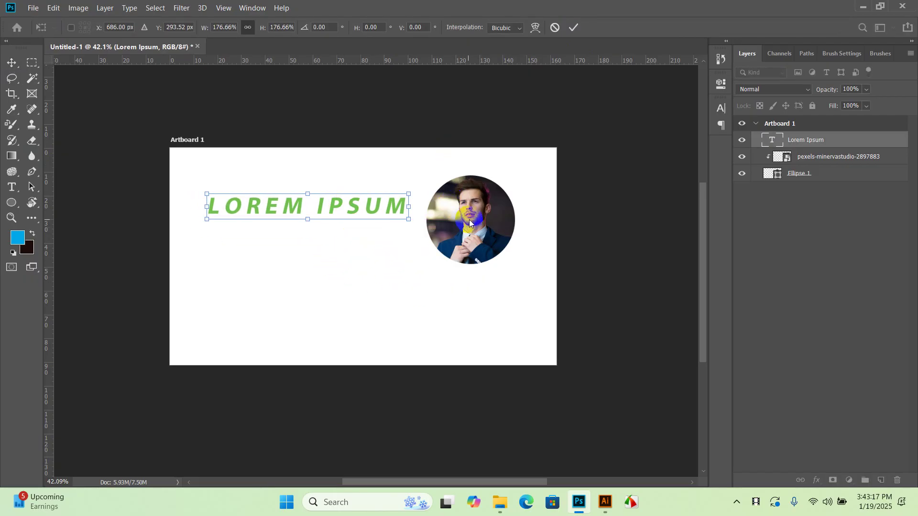
pyautogui.press('Return')
# - Move the linked circular photo slightly to the right, away from the text, and deselect it
pyautogui.moveTo(467, 232); pyautogui.dragTo(475, 231)
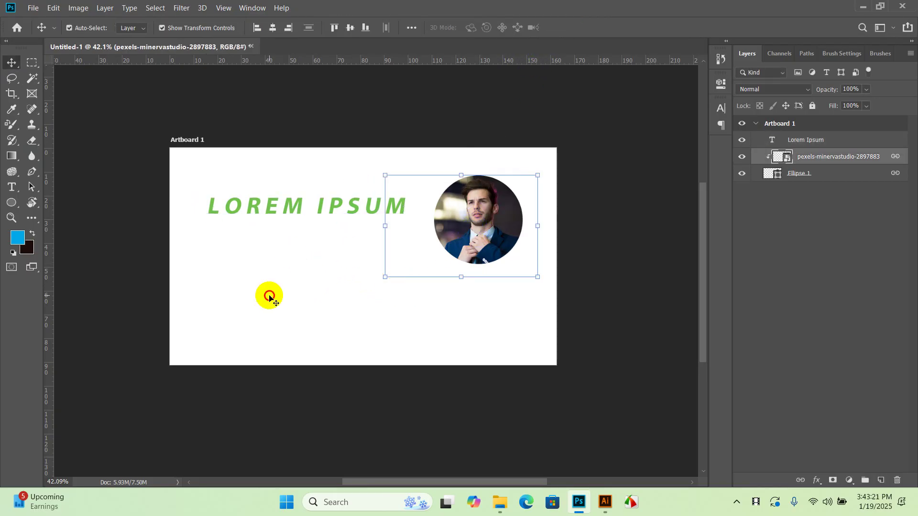
pyautogui.click(256, 286)
pyautogui.moveTo(218, 266); pyautogui.dragTo(388, 276)
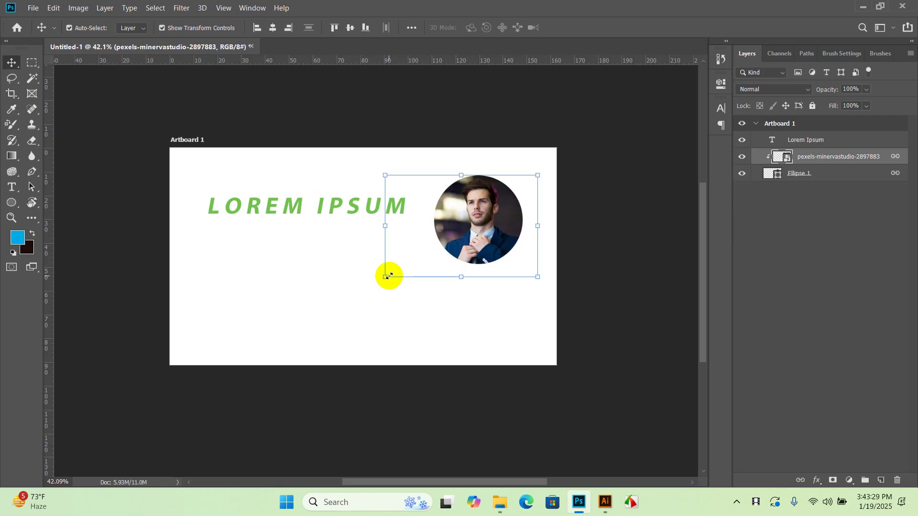
pyautogui.click(404, 322)
pyautogui.click(610, 240)
# - Delete the clipped photo, the circle and the Lorem Ipsum text to clear the artboard
pyautogui.scroll(2, 437, 239)
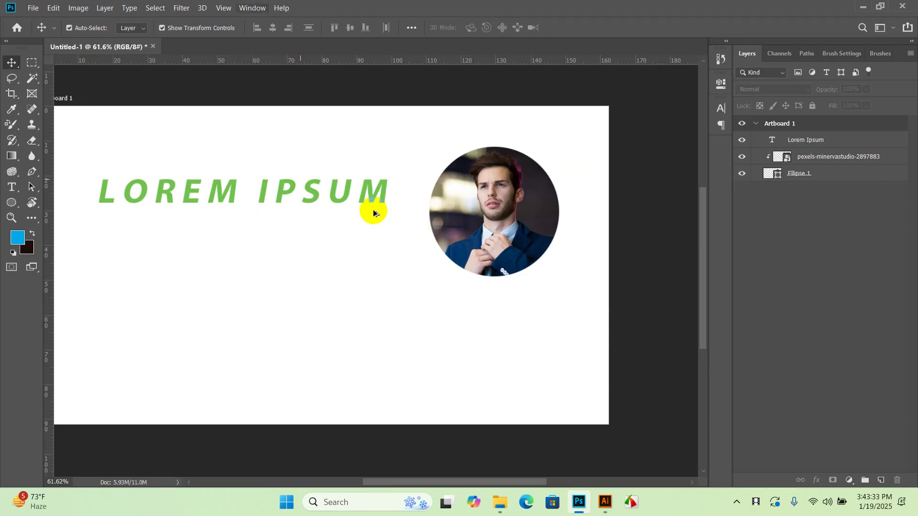
pyautogui.scroll(-2, 436, 215)
pyautogui.scroll(3, 479, 196)
pyautogui.scroll(-2, 469, 181)
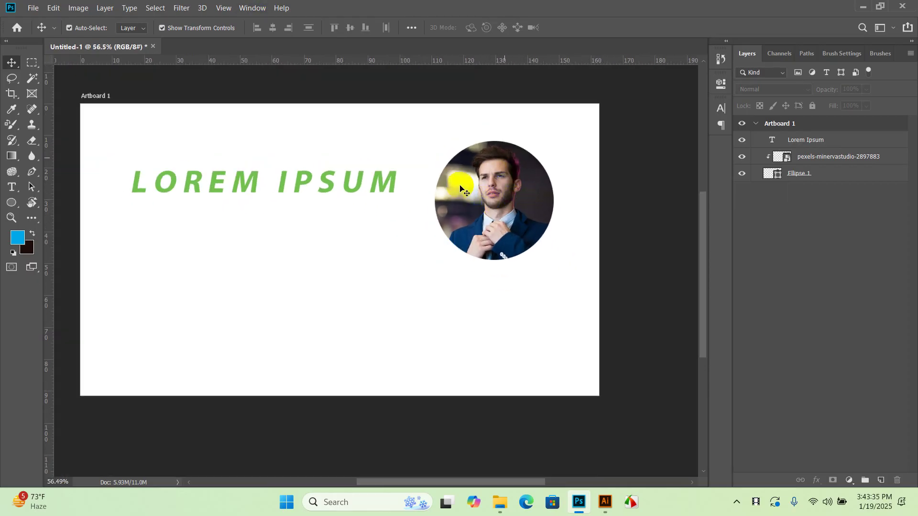
pyautogui.scroll(-2, 385, 256)
pyautogui.click(479, 202)
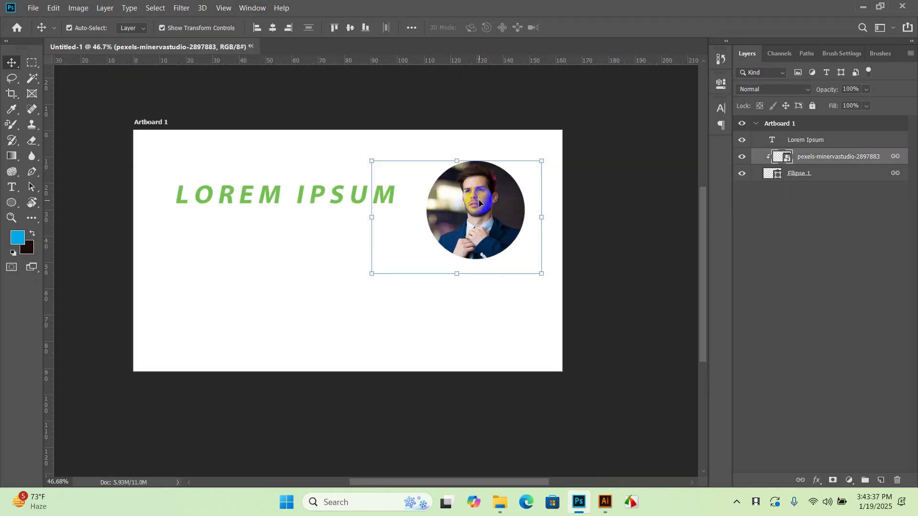
pyautogui.press('Delete')
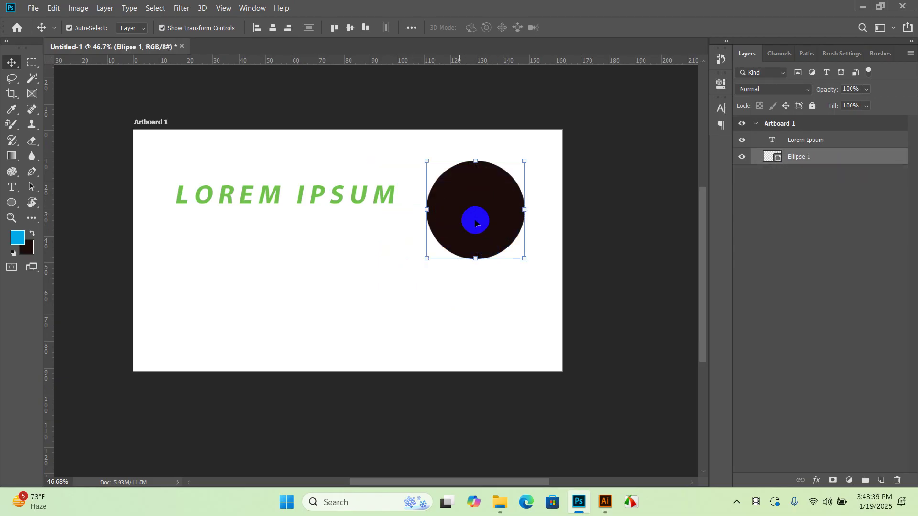
pyautogui.press('Delete')
pyautogui.moveTo(306, 203); pyautogui.dragTo(172, 161)
pyautogui.press('Delete')
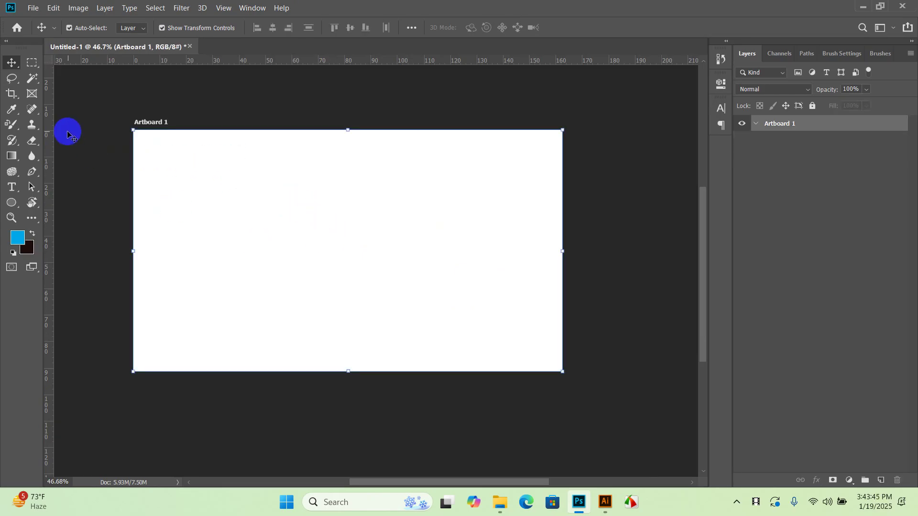
# - Draw a tall vertical rectangle of about 177 x 1199 px near the artboard's middle, extending past its upper and lower edges
pyautogui.click(12, 128)
pyautogui.click(11, 203)
pyautogui.click(11, 202)
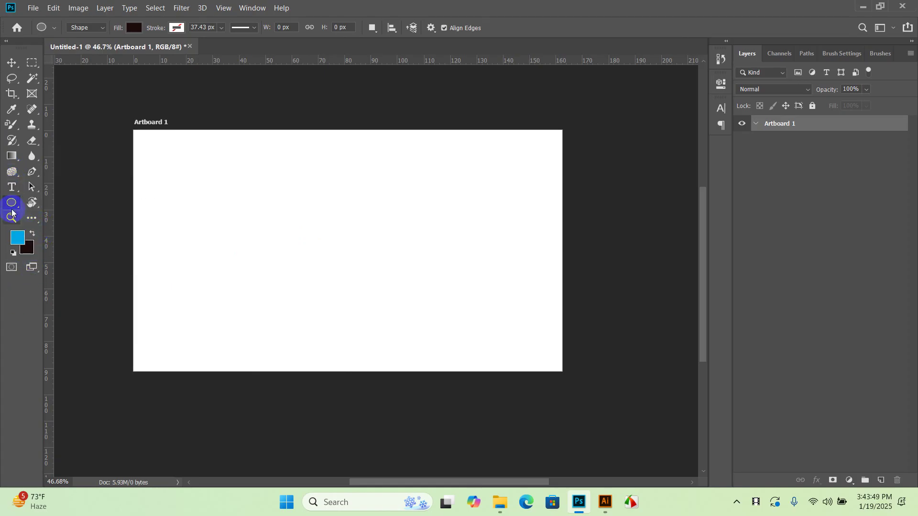
pyautogui.click(70, 199)
pyautogui.moveTo(303, 119); pyautogui.dragTo(342, 387)
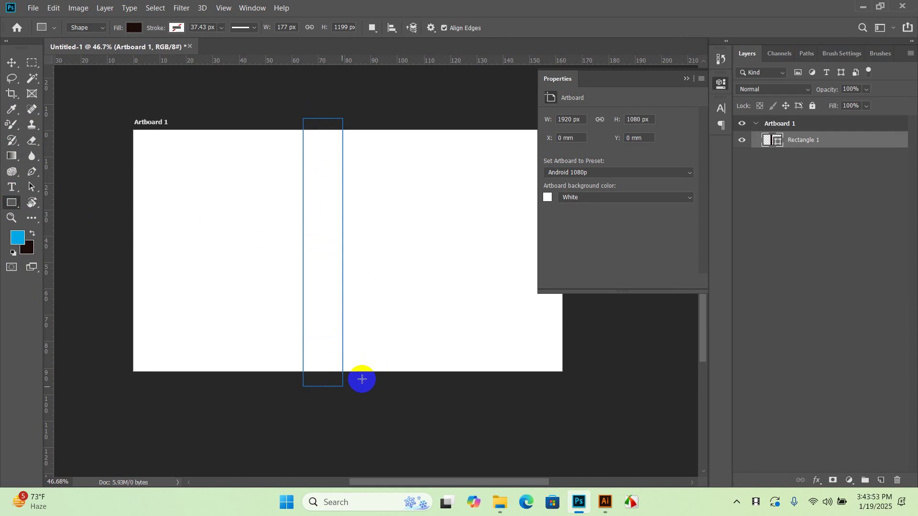
pyautogui.click(11, 62)
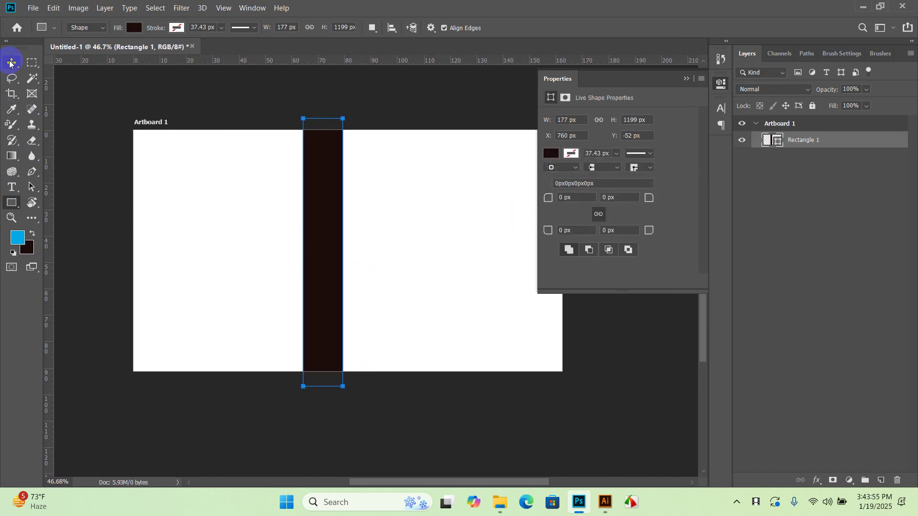
pyautogui.click(338, 147)
pyautogui.click(426, 116)
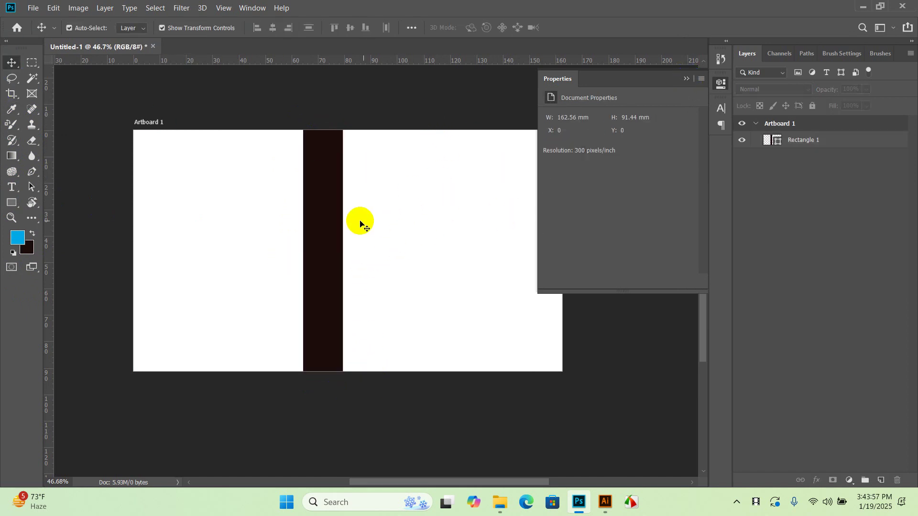
# - Duplicate the vertical rectangle three times sideways to form a row of four bars with narrow gaps
pyautogui.click(328, 225)
pyautogui.moveTo(329, 271); pyautogui.dragTo(421, 276)
pyautogui.moveTo(478, 267); pyautogui.dragTo(357, 285)
pyautogui.click(430, 285)
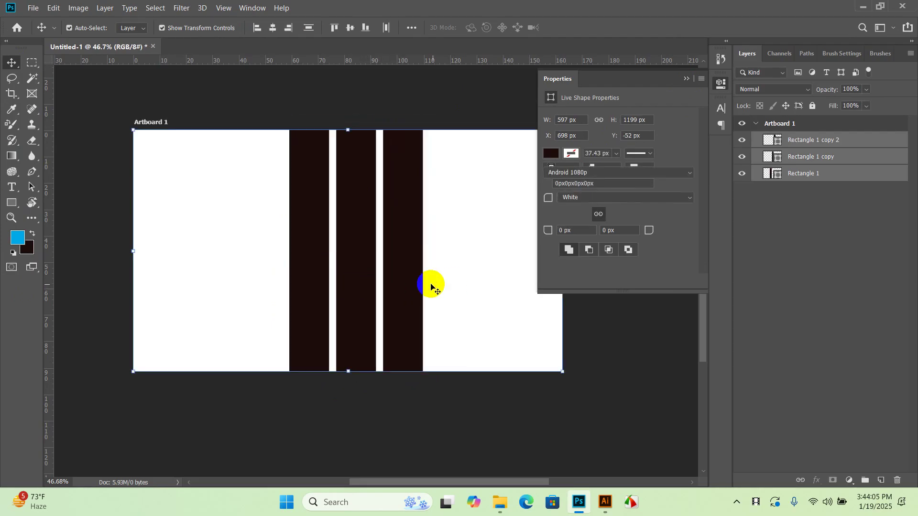
pyautogui.click(410, 272)
pyautogui.moveTo(408, 273); pyautogui.dragTo(452, 276)
# - Transform all four bars together, rotating them about 18.27° and scaling to about 110.9% width and 123.9% height, on the artboard's right half
pyautogui.moveTo(494, 347); pyautogui.dragTo(220, 196)
pyautogui.moveTo(478, 117); pyautogui.dragTo(525, 146)
pyautogui.moveTo(337, 96)
pyautogui.mouseDown()
pyautogui.moveTo(305, 49)
pyautogui.moveTo(334, 88)
pyautogui.mouseUp()
pyautogui.moveTo(371, 230); pyautogui.dragTo(408, 269)
pyautogui.scroll(-2, 311, 180)
pyautogui.click(576, 27)
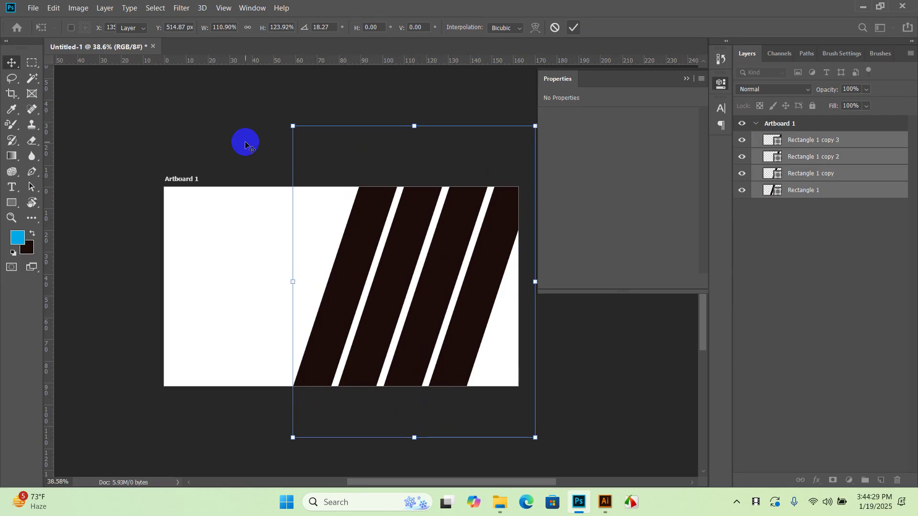
pyautogui.click(248, 137)
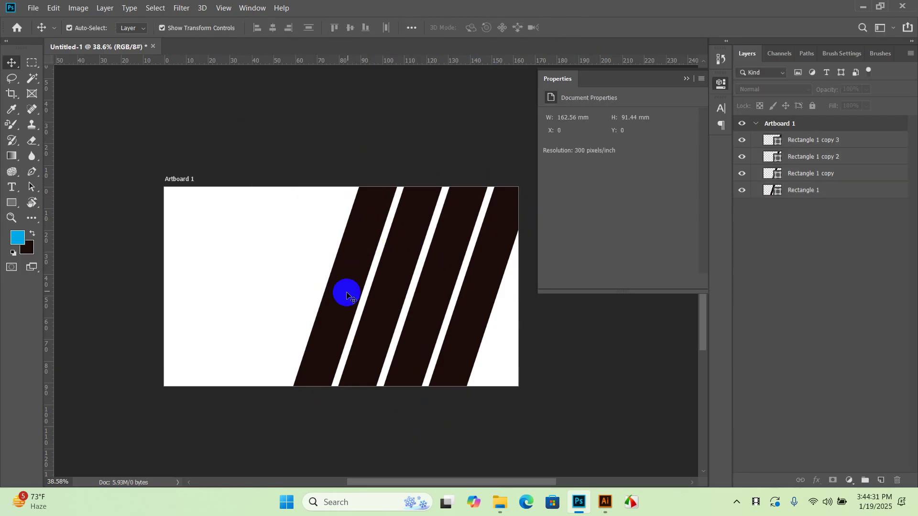
pyautogui.click(401, 274)
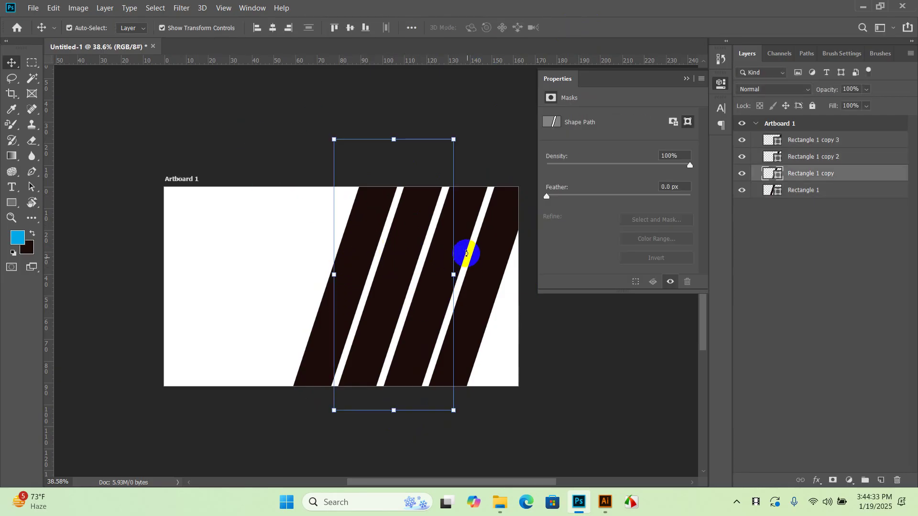
pyautogui.click(470, 211)
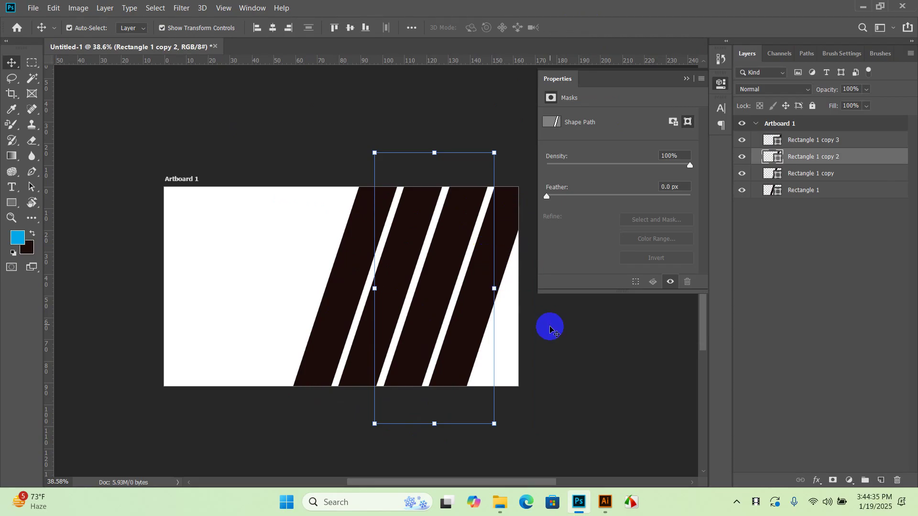
pyautogui.click(520, 331)
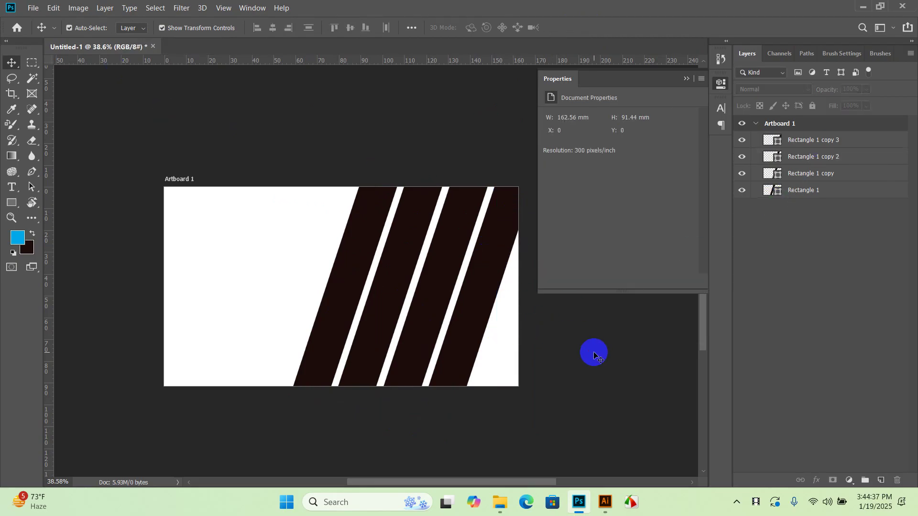
# - Place the embedded photo pexels-divinetechygirl-1181552 and shift it slightly sideways over the first slanted bar, to X about 56.3 mm
pyautogui.click(34, 9)
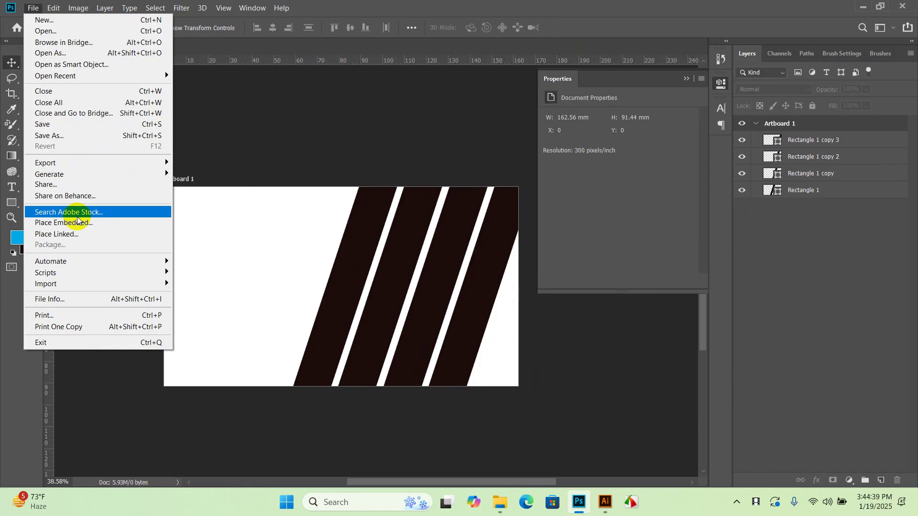
pyautogui.click(85, 223)
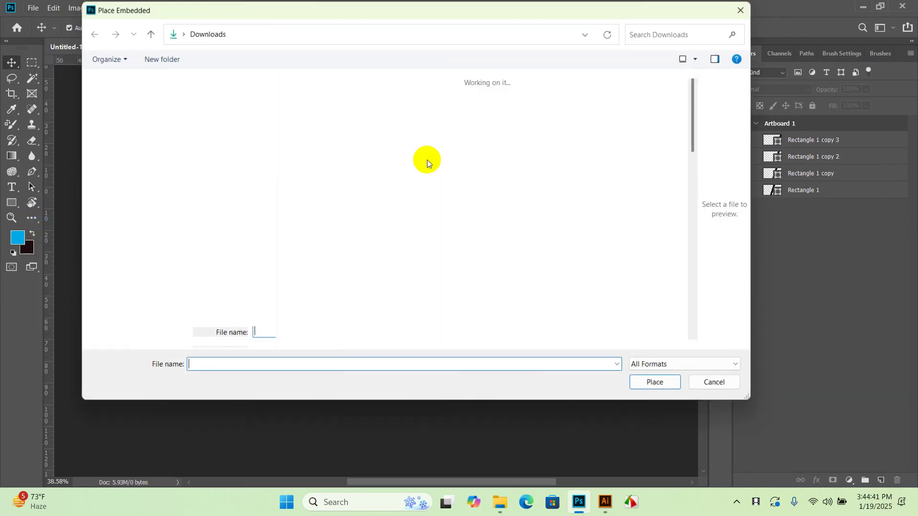
pyautogui.click(340, 137)
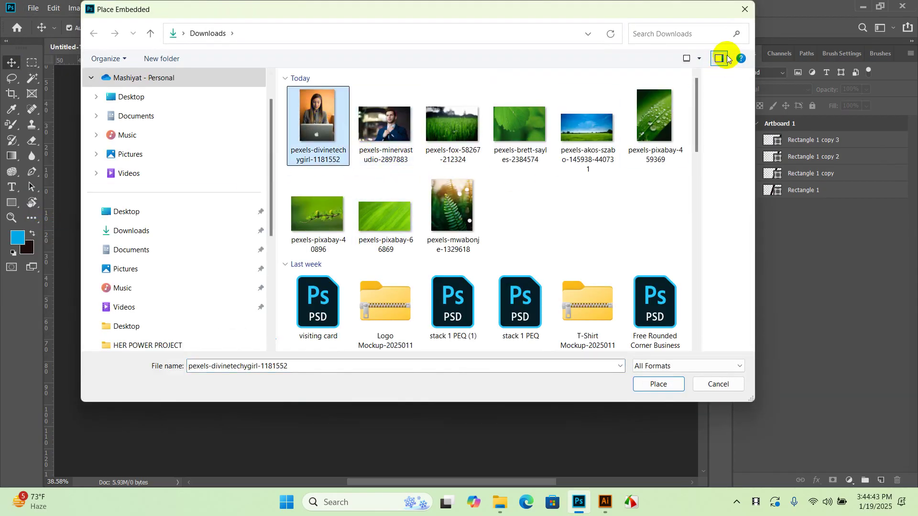
pyautogui.click(660, 388)
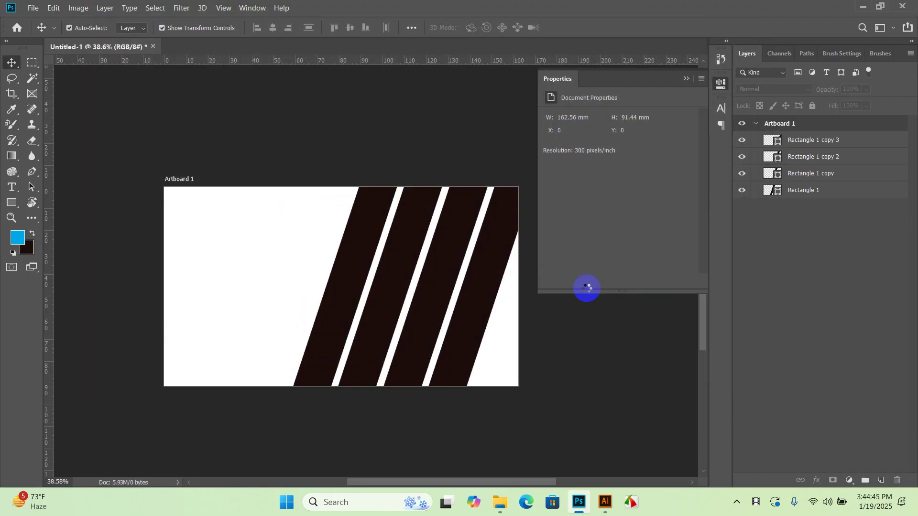
pyautogui.press('Return')
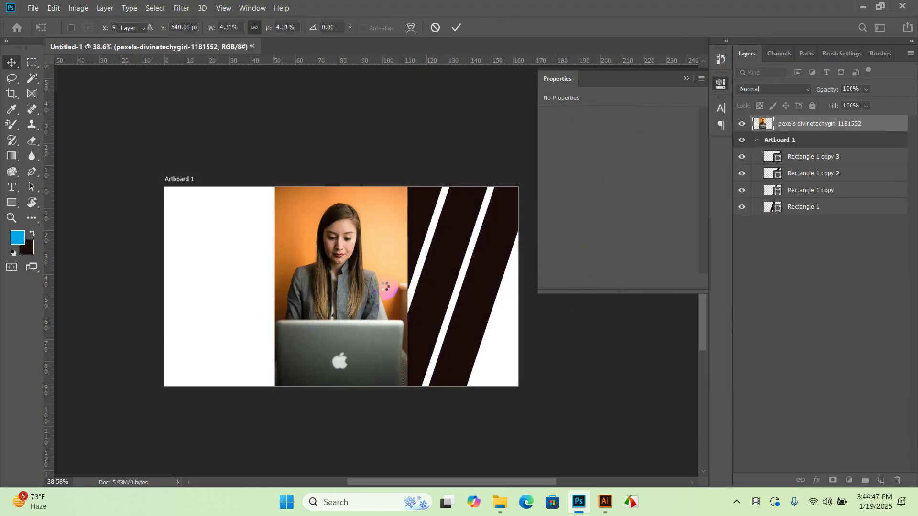
pyautogui.moveTo(345, 281); pyautogui.dragTo(357, 280)
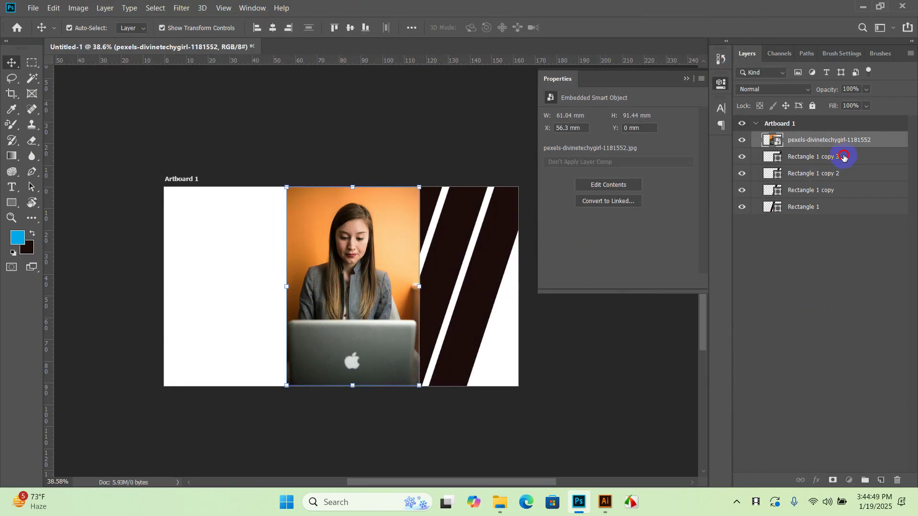
# - Move the first bar's layer, Rectangle 1, directly beneath the photo layer
pyautogui.click(844, 157)
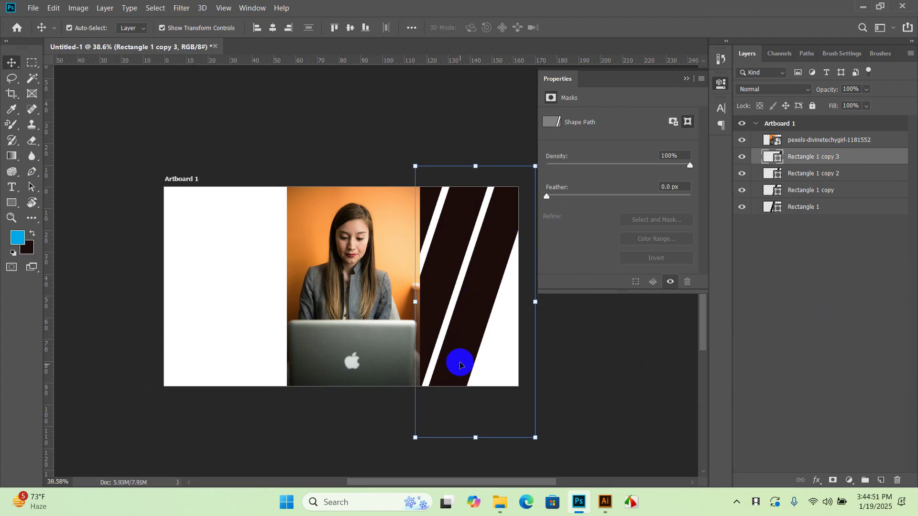
pyautogui.click(828, 207)
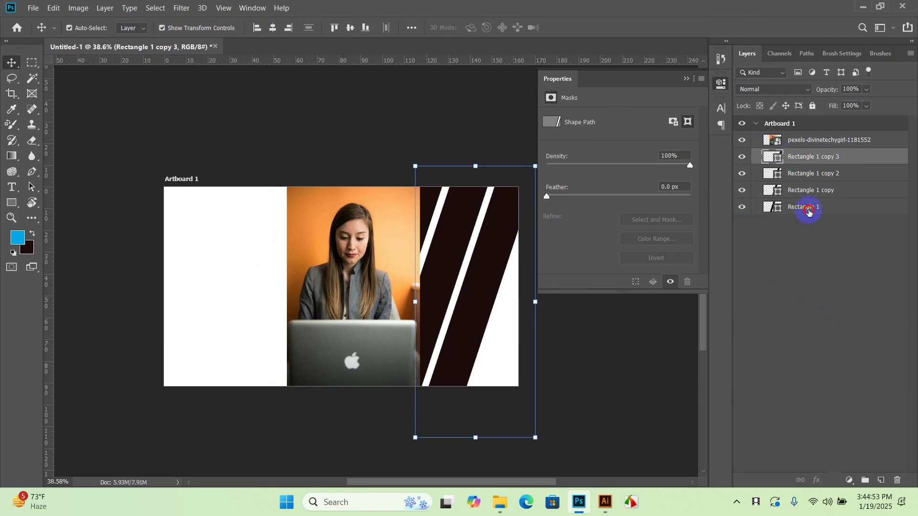
pyautogui.click(809, 210)
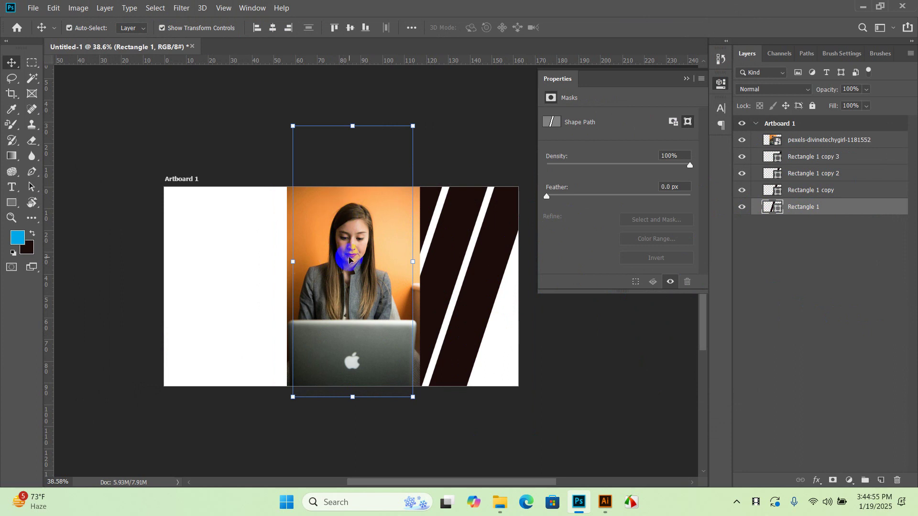
pyautogui.moveTo(803, 209); pyautogui.dragTo(802, 149)
pyautogui.click(779, 369)
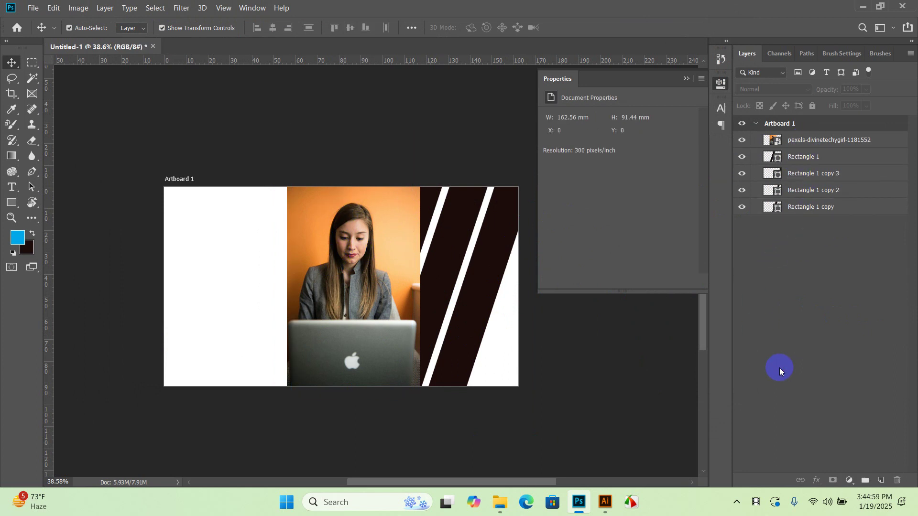
# - Check that the photo covers the first bar by selecting both layers and briefly hiding the photo layer
pyautogui.click(320, 297)
pyautogui.click(805, 134)
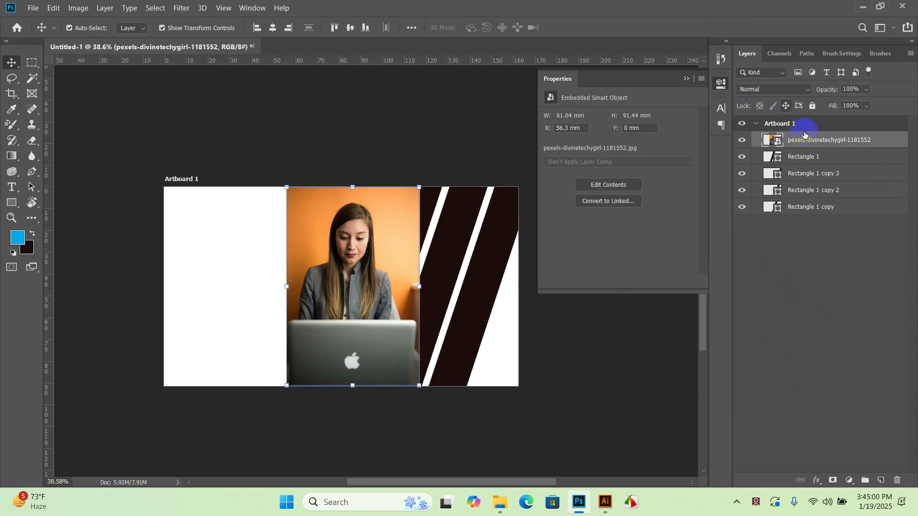
pyautogui.click(816, 162)
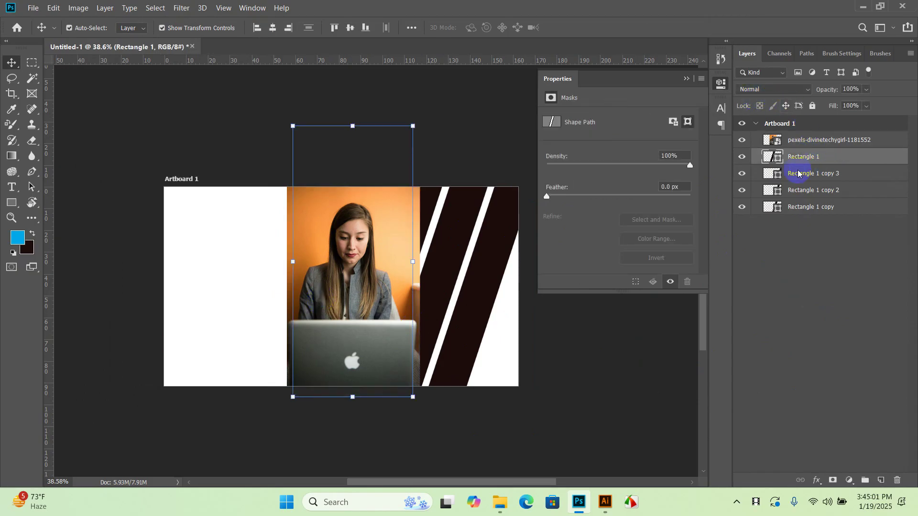
pyautogui.click(836, 277)
pyautogui.click(848, 158)
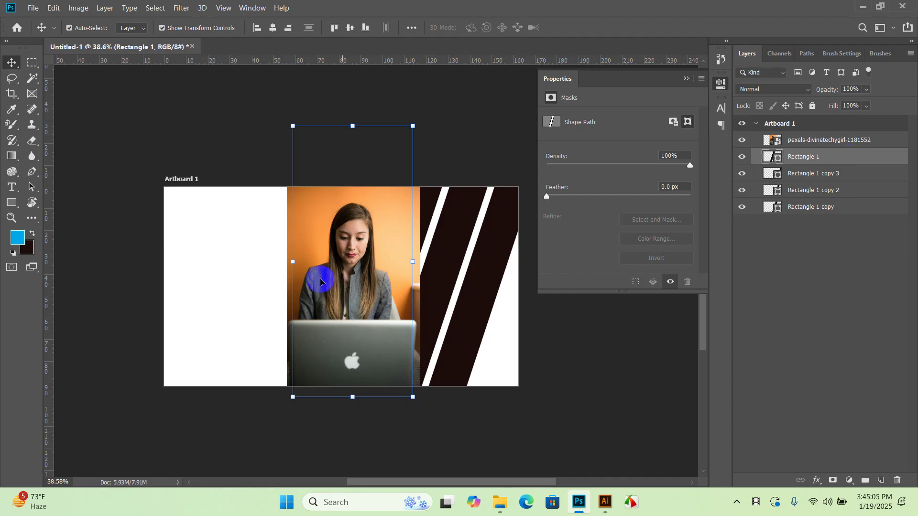
pyautogui.click(749, 167)
pyautogui.click(748, 140)
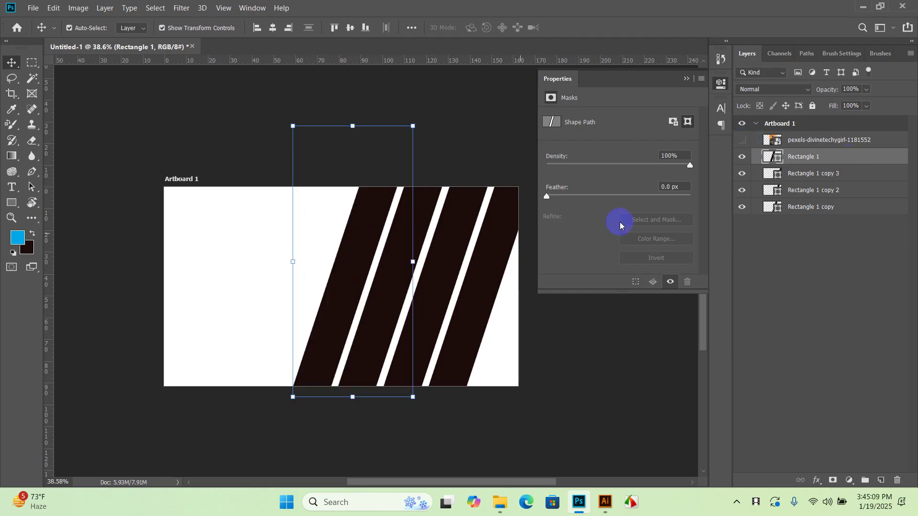
pyautogui.click(742, 141)
pyautogui.click(796, 303)
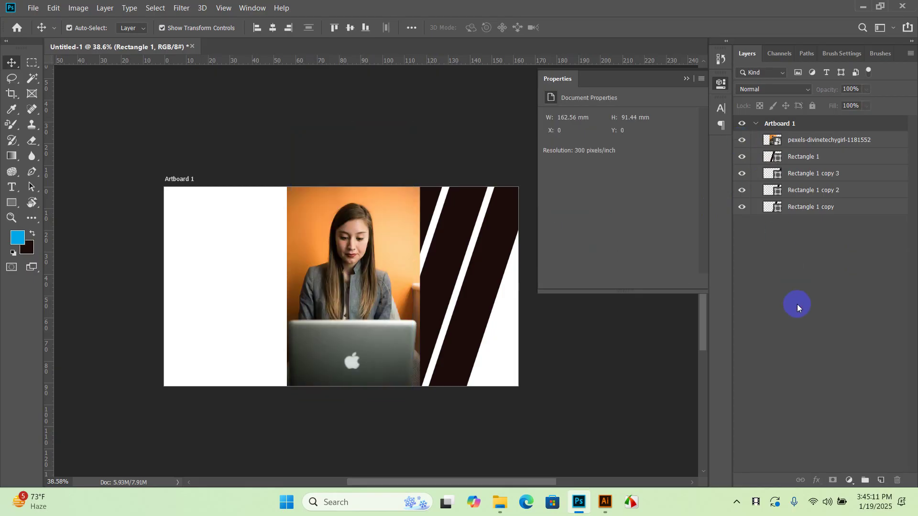
# - Clip the pexels-divinetechygirl-1181552 photo to the Rectangle 1 bar with a clipping mask
pyautogui.click(816, 141)
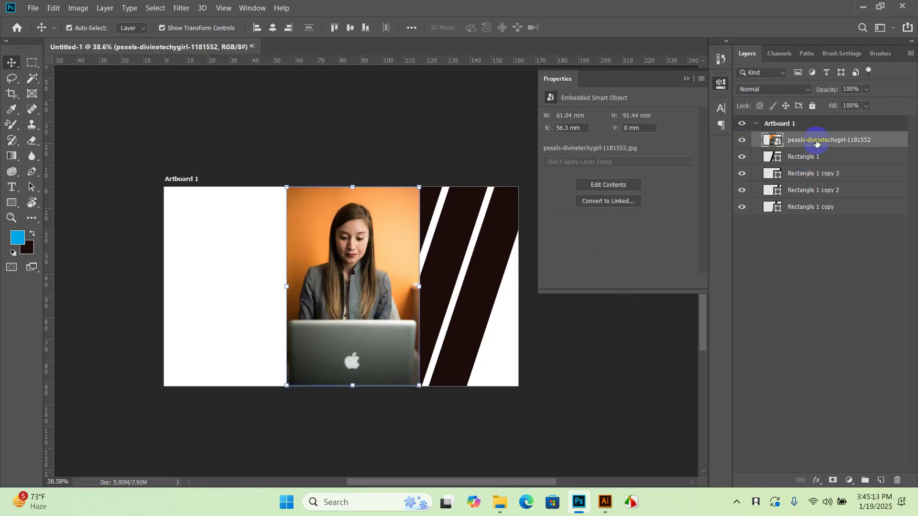
pyautogui.rightClick(816, 141)
pyautogui.click(709, 248)
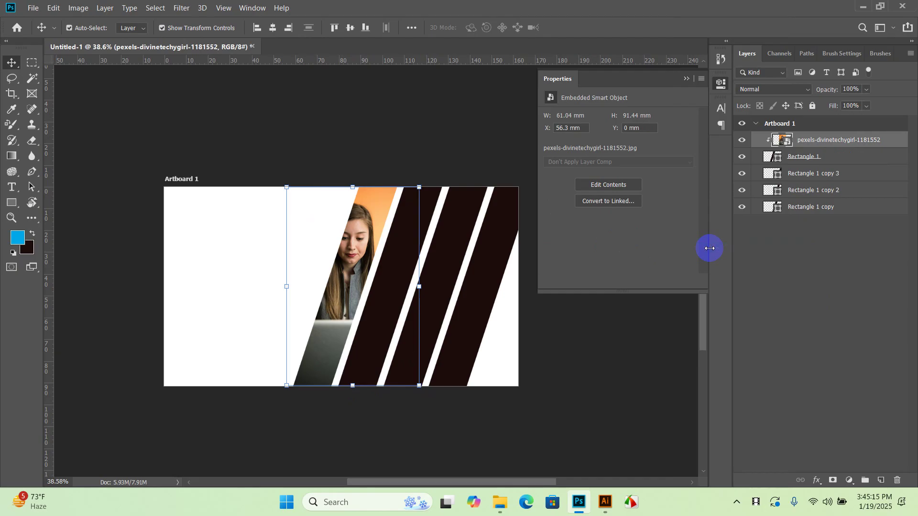
# - Reposition the clipped photo horizontally to X about 60.45 mm so the woman's face sits inside the first bar
pyautogui.click(373, 260)
pyautogui.moveTo(353, 279); pyautogui.dragTo(365, 274)
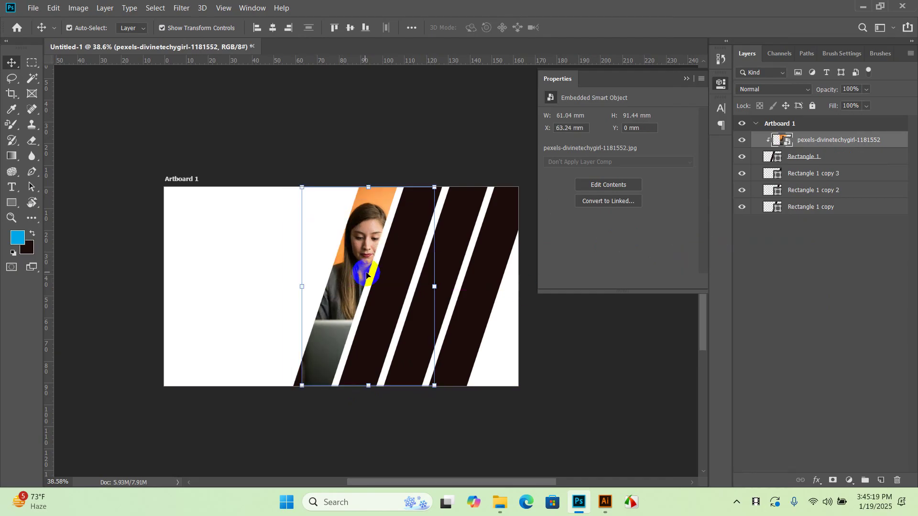
pyautogui.press('Left')
pyautogui.press('Left')
pyautogui.press('Left')
pyautogui.press('Left')
pyautogui.press('Left')
pyautogui.press('Left')
pyautogui.press('Left')
pyautogui.press('Left')
pyautogui.press('Left')
pyautogui.press('Left')
pyautogui.press('Left')
pyautogui.press('Left')
pyautogui.press('Left')
pyautogui.press('Left')
pyautogui.press('Left')
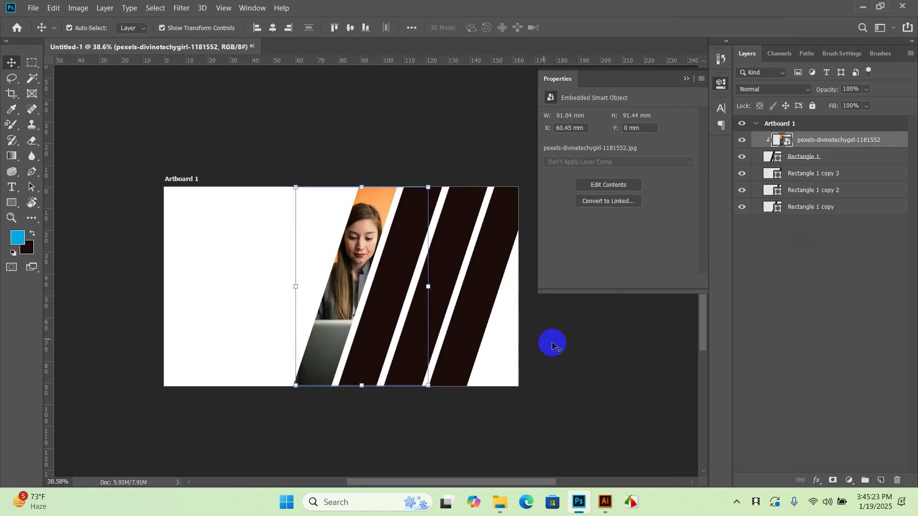
pyautogui.click(617, 380)
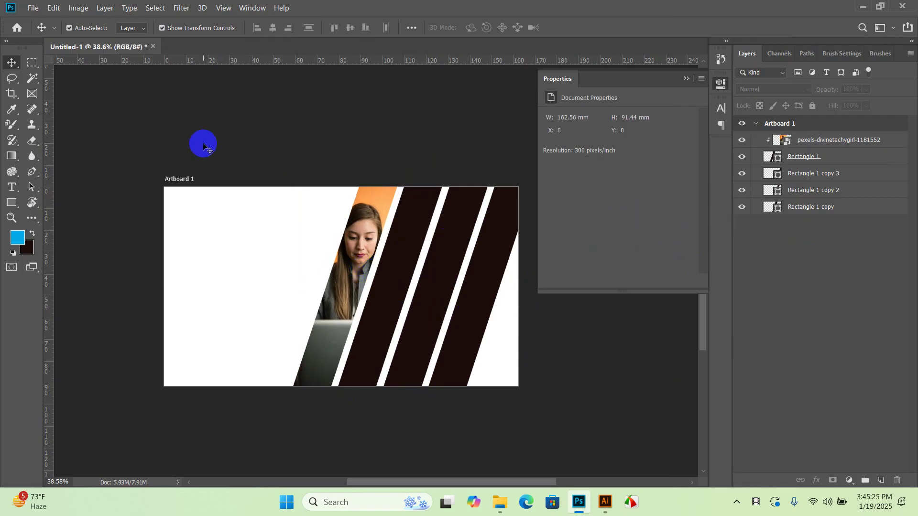
# - Place the embedded photo pexels-minervastudio-2897883 on the artboard at its default size and position
pyautogui.click(40, 9)
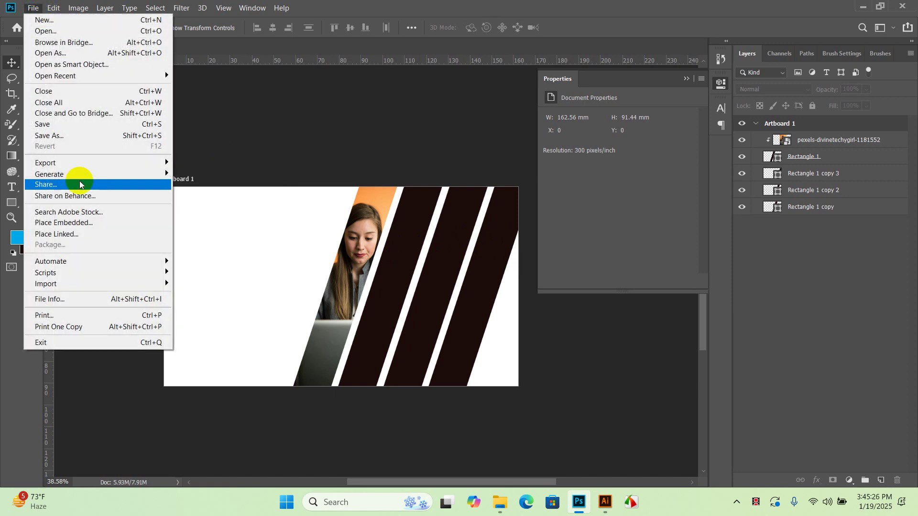
pyautogui.click(95, 224)
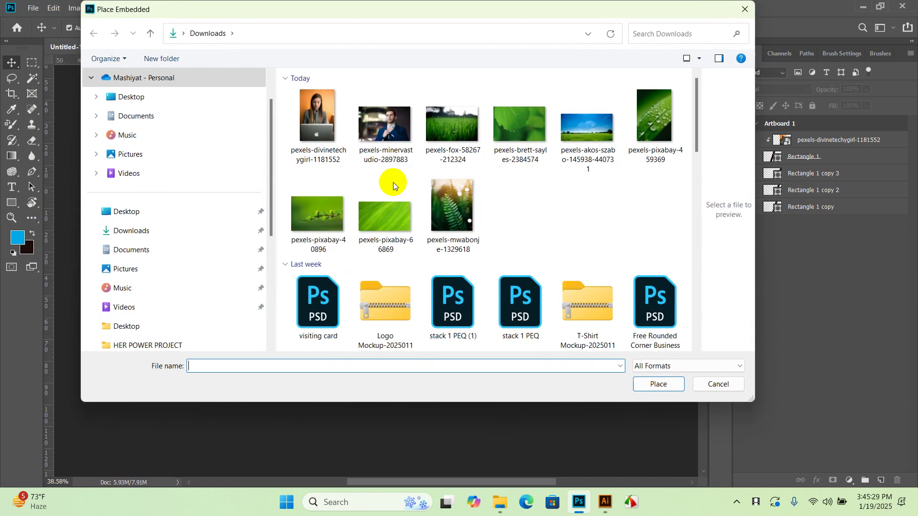
pyautogui.click(380, 118)
pyautogui.doubleClick(380, 117)
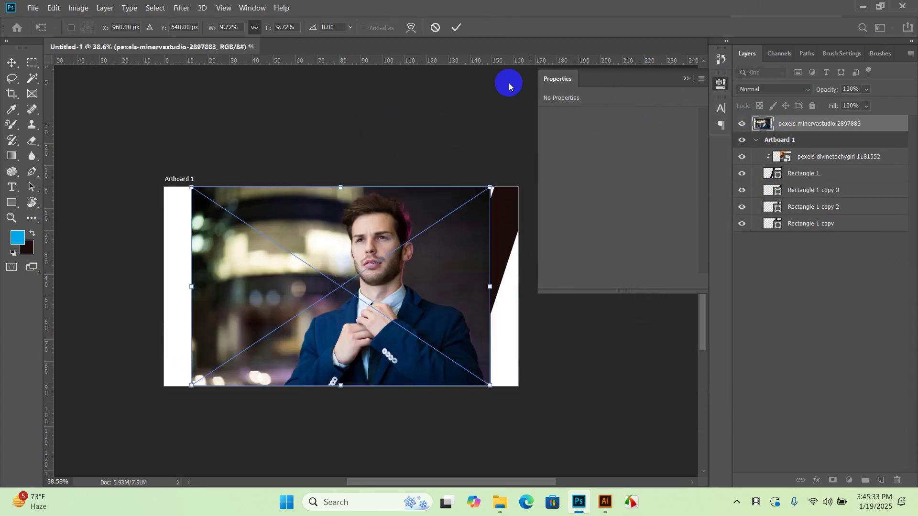
pyautogui.click(456, 27)
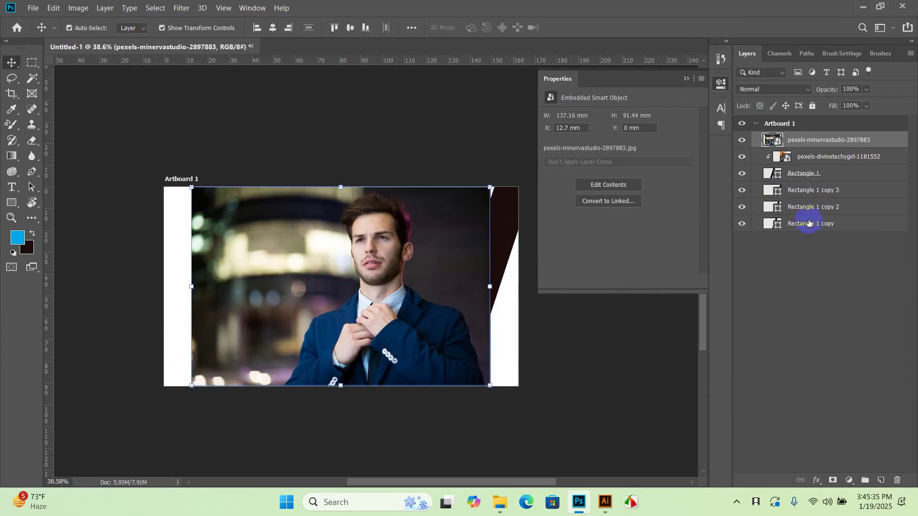
# - Hide the pexels-minervastudio-2897883 photo and select the second slanted bar on the artboard
pyautogui.click(828, 192)
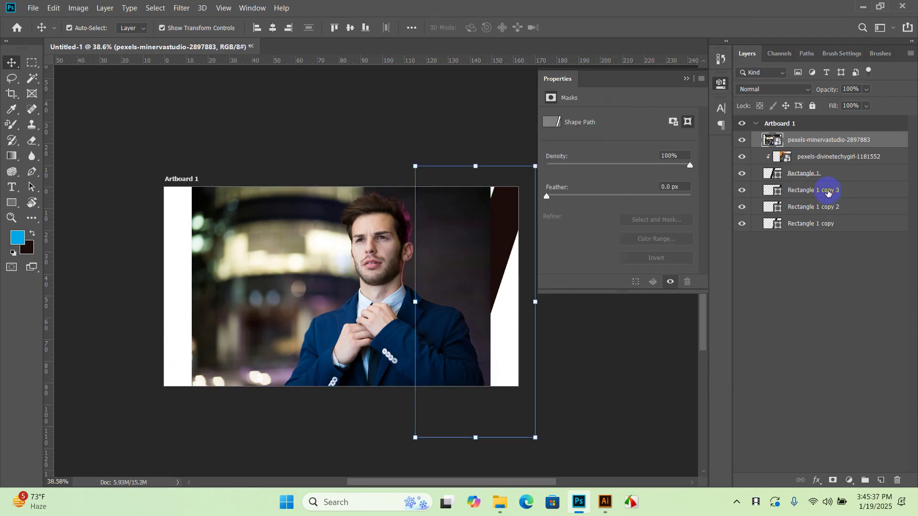
pyautogui.click(298, 286)
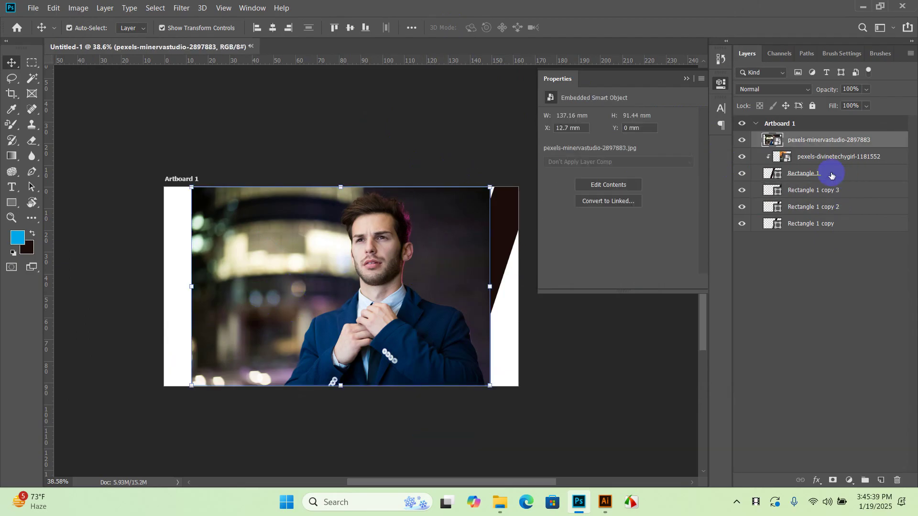
pyautogui.click(743, 140)
pyautogui.click(382, 279)
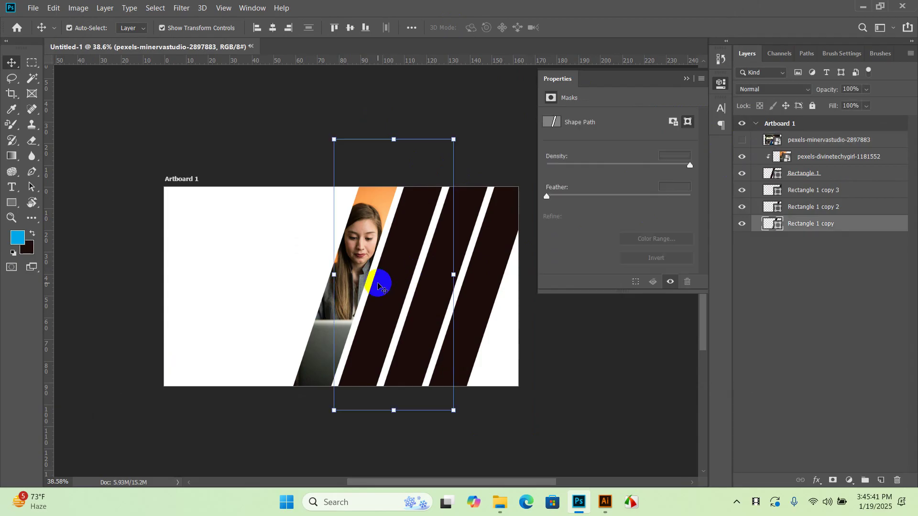
# - Try to move the second bar's layer, Rectangle 1 copy, between the clipped photo and Rectangle 1
pyautogui.moveTo(810, 228); pyautogui.dragTo(812, 175)
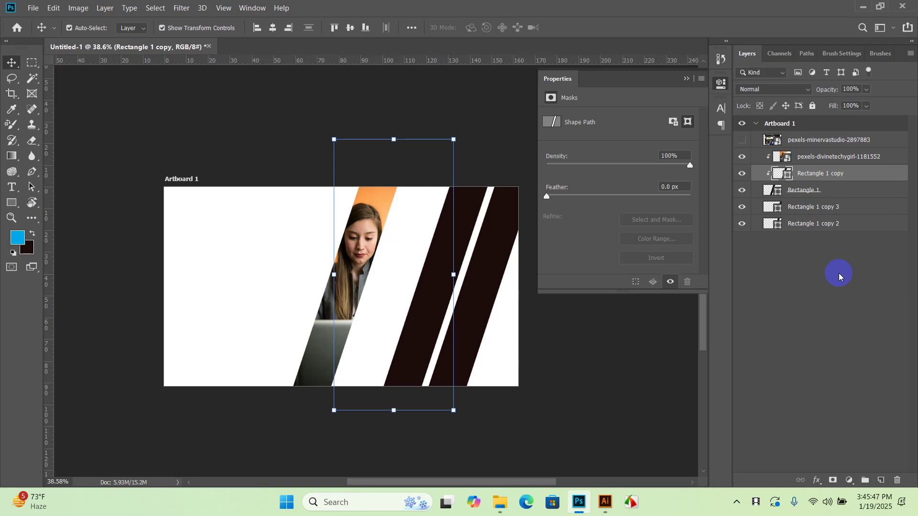
pyautogui.hotkey('ctrl', 'z')
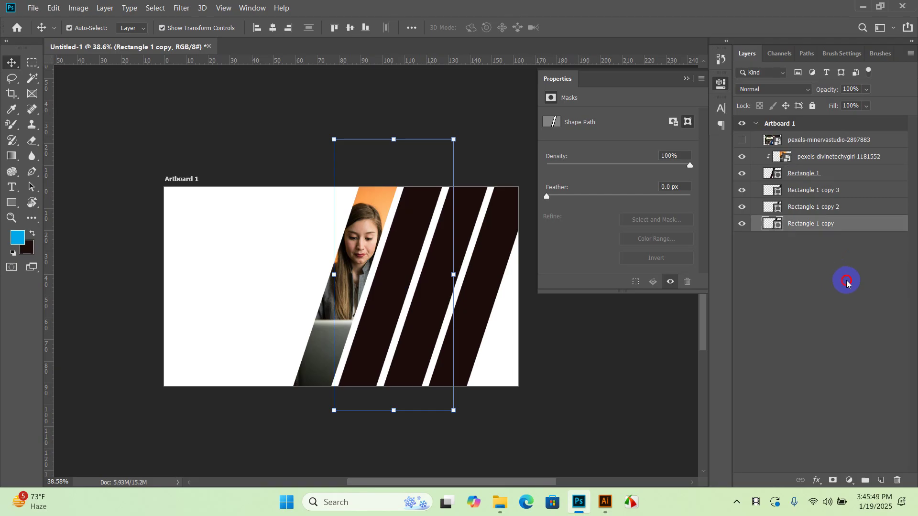
pyautogui.click(846, 282)
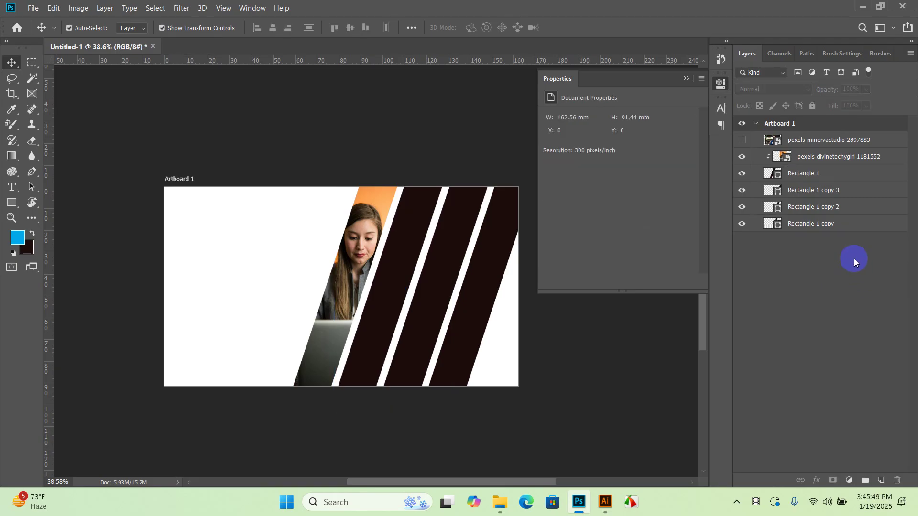
# - Move the second bar's layer, Rectangle 1 copy, directly below Rectangle 1 in the layer stack
pyautogui.click(803, 141)
pyautogui.moveTo(819, 227); pyautogui.dragTo(827, 187)
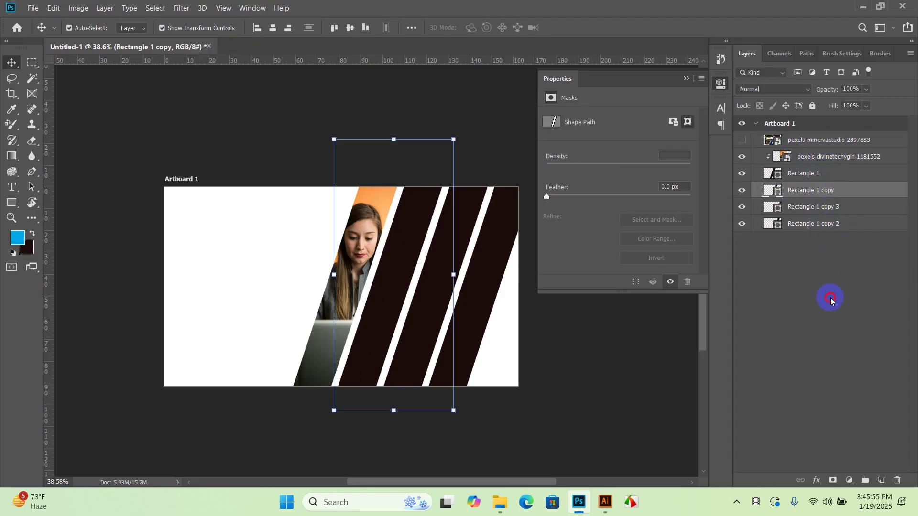
pyautogui.click(831, 300)
pyautogui.click(814, 189)
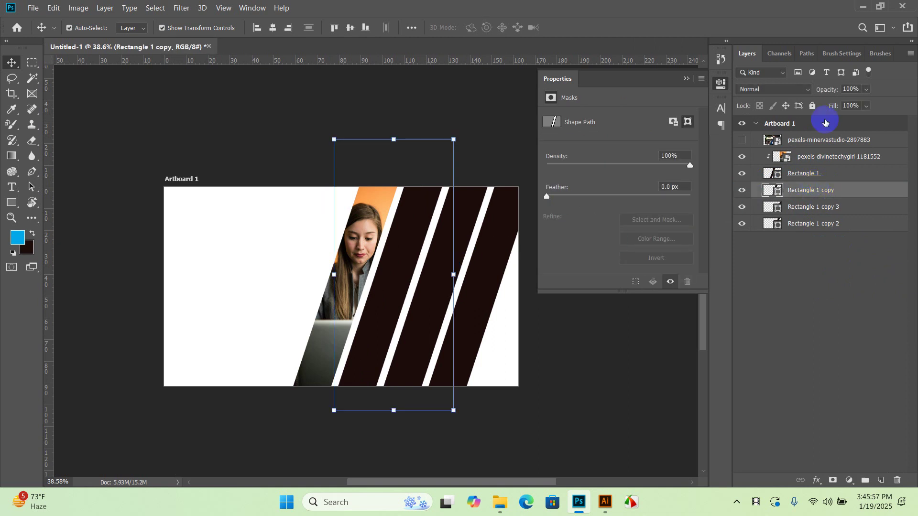
# - Show the pexels-minervastudio-2897883 photo again and move its layer directly above Rectangle 1 copy
pyautogui.click(823, 141)
pyautogui.click(748, 143)
pyautogui.moveTo(820, 146); pyautogui.dragTo(820, 178)
pyautogui.click(854, 303)
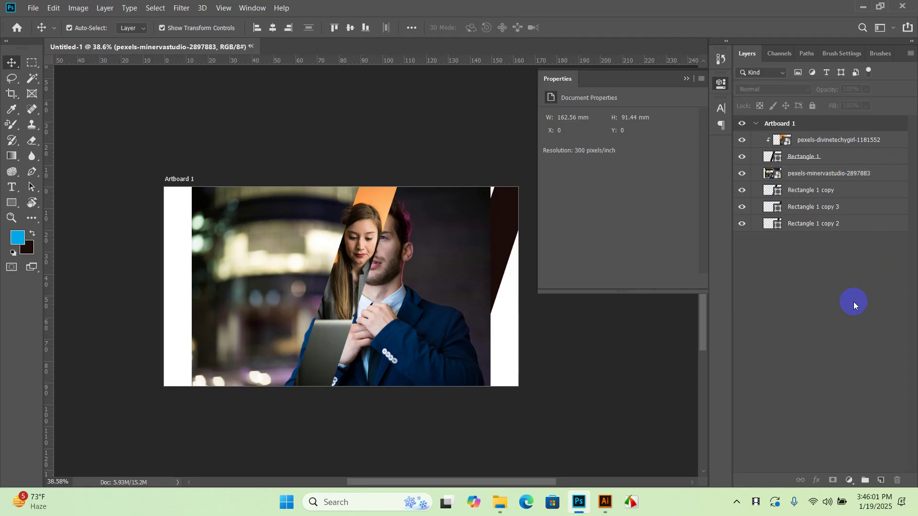
# - Clip the pexels-minervastudio-2897883 photo to the Rectangle 1 copy bar with a clipping mask
pyautogui.click(823, 177)
pyautogui.rightClick(820, 175)
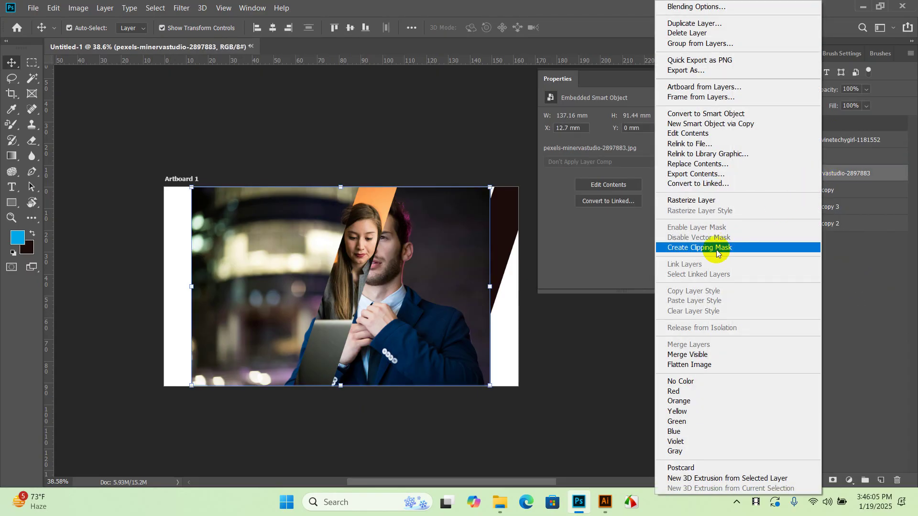
pyautogui.click(716, 247)
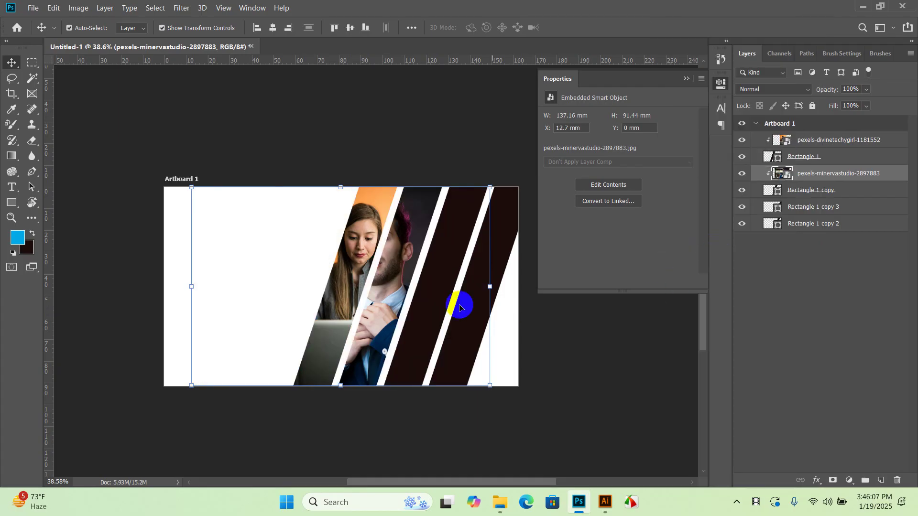
# - Reposition the clipped pexels-minervastudio-2897883 photo to X 28.1 mm, Y -0.59 mm so the man's face sits inside the second bar
pyautogui.moveTo(398, 286); pyautogui.dragTo(430, 291)
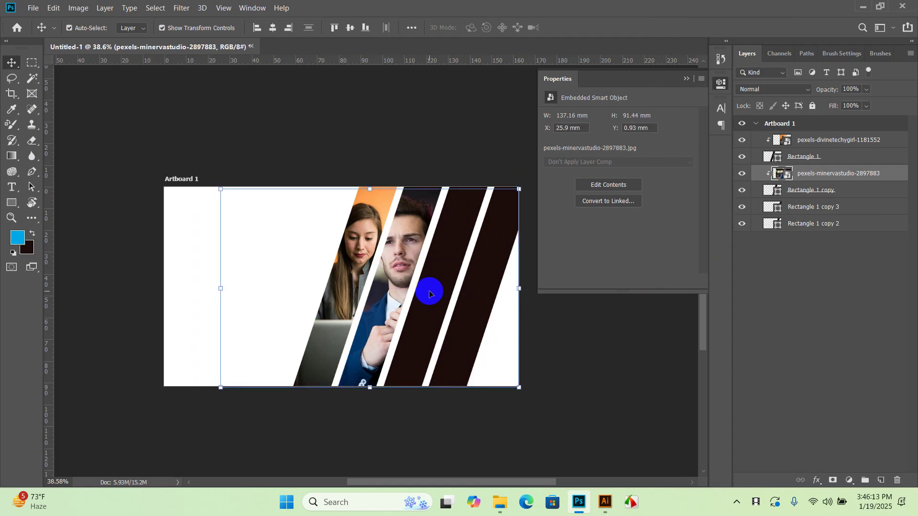
pyautogui.press('Right')
pyautogui.press('Right')
pyautogui.press('Right')
pyautogui.press('Right')
pyautogui.press('Up')
pyautogui.press('Up')
pyautogui.press('Up')
pyautogui.press('Up')
pyautogui.press('Up')
pyautogui.press('Up')
pyautogui.press('Up')
pyautogui.press('Up')
pyautogui.press('Up')
pyautogui.press('Up')
pyautogui.press('Up')
pyautogui.press('Up')
pyautogui.press('Up')
pyautogui.press('Up')
pyautogui.press('Up')
pyautogui.press('Up')
pyautogui.press('Up')
pyautogui.press('Up')
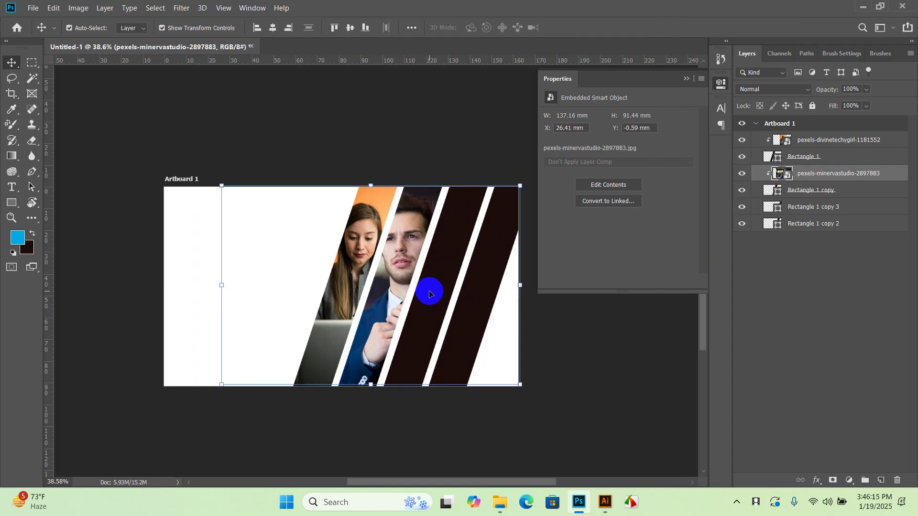
pyautogui.press('Right')
pyautogui.press('Right')
pyautogui.press('Right')
pyautogui.press('Right')
pyautogui.press('Right')
pyautogui.press('Right')
pyautogui.press('Right')
pyautogui.press('Right')
pyautogui.press('Right')
pyautogui.press('Right')
pyautogui.press('Right')
pyautogui.press('Right')
pyautogui.press('Right')
pyautogui.press('Right')
pyautogui.press('Right')
pyautogui.press('Right')
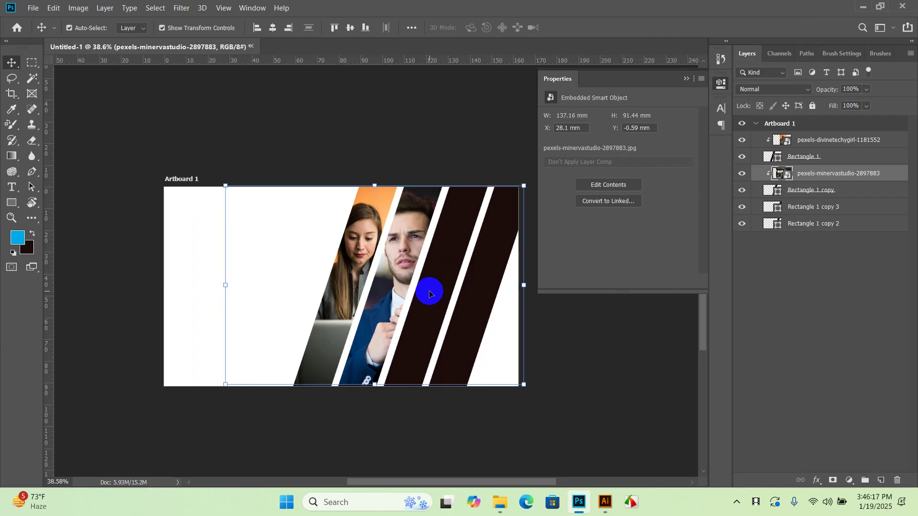
pyautogui.click(596, 346)
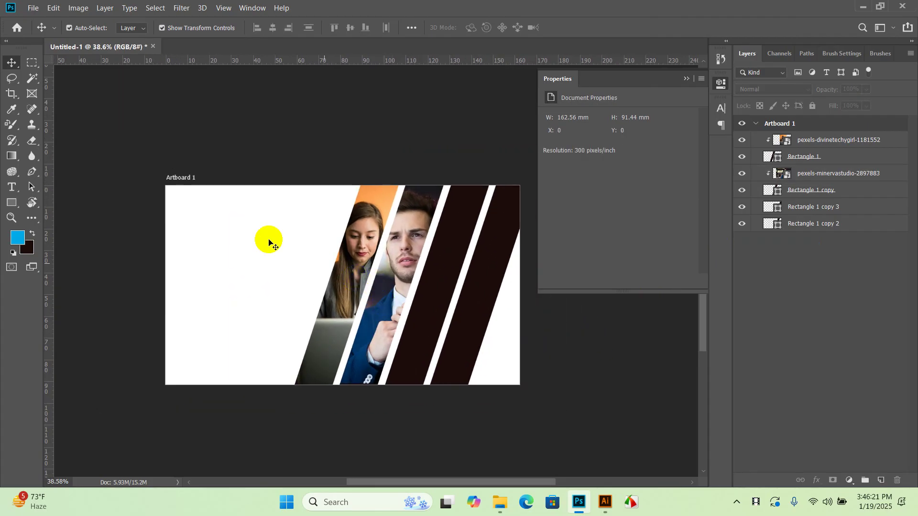
# - Add a "Lorem Ipsum" text line at 16 pt in the white area beside the first bar
pyautogui.click(12, 187)
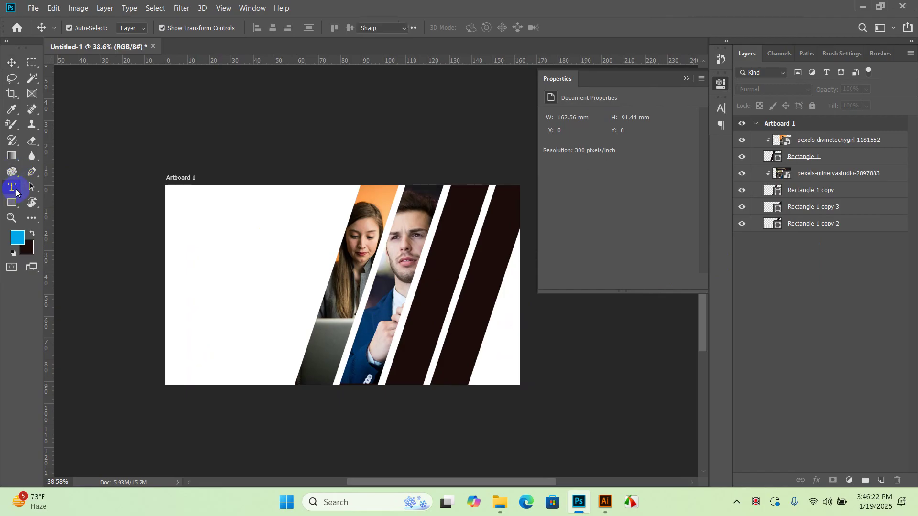
pyautogui.click(209, 228)
pyautogui.click(571, 27)
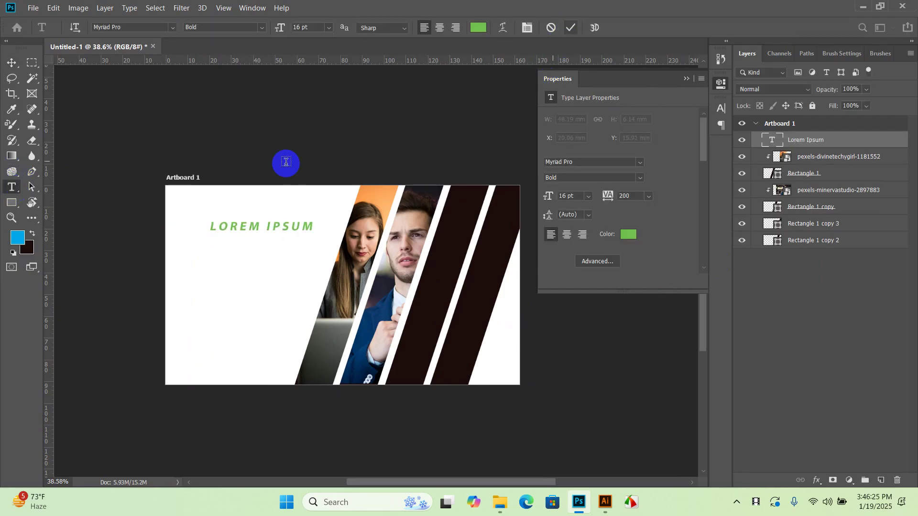
pyautogui.click(14, 77)
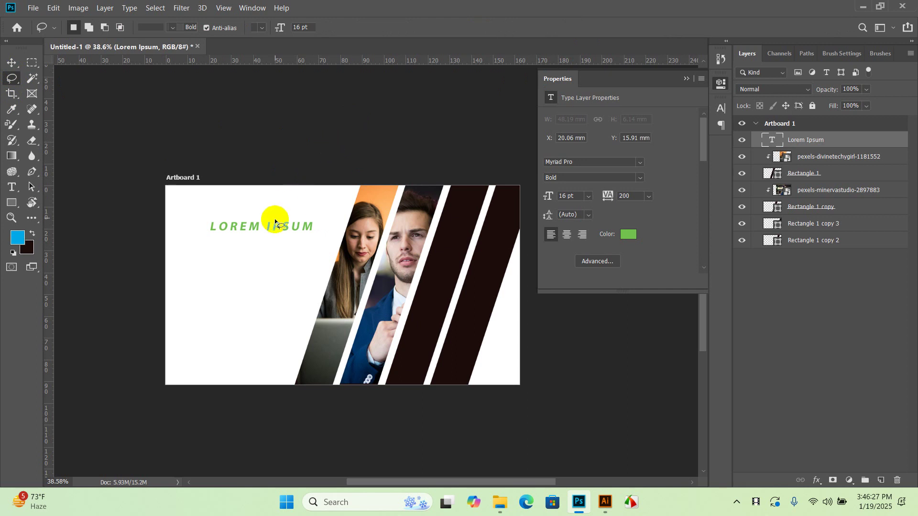
pyautogui.click(225, 211)
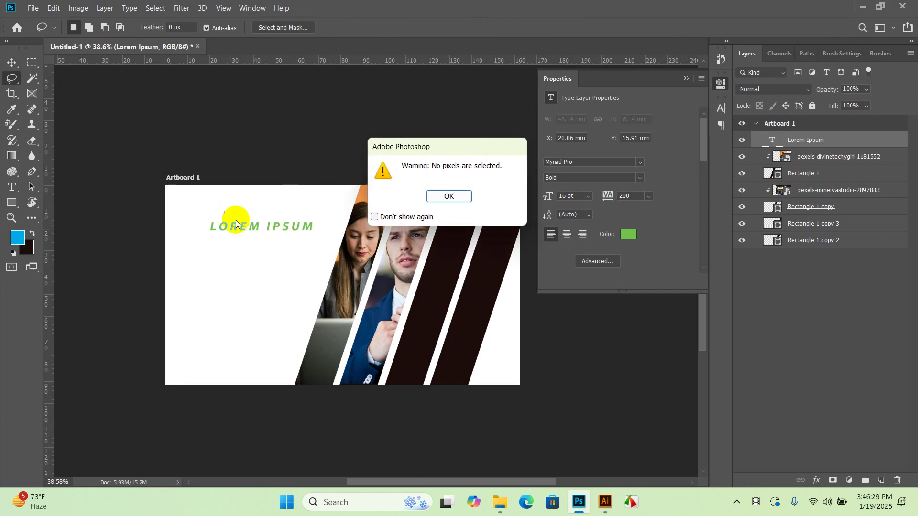
pyautogui.click(452, 196)
pyautogui.click(851, 286)
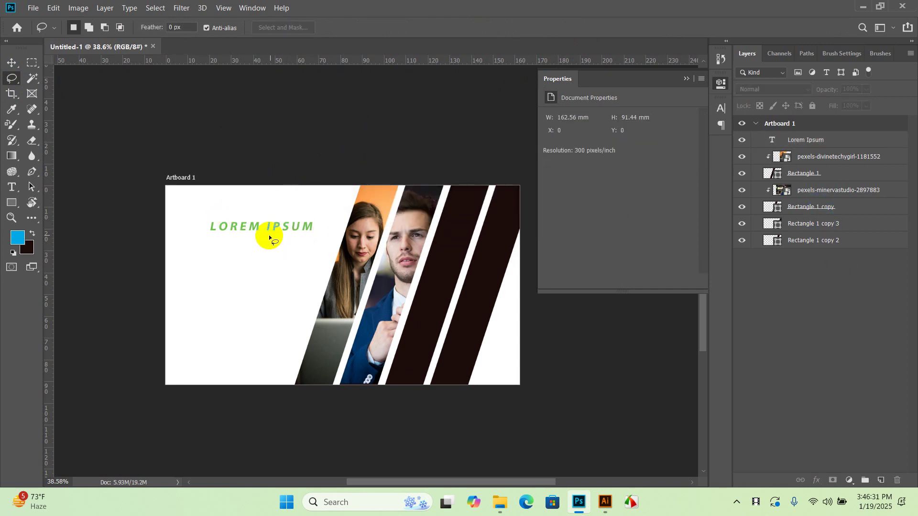
# - Move the Lorem Ipsum text to about X 12.19 mm, Y 11.93 mm and enlarge it to about 132%
pyautogui.click(12, 62)
pyautogui.click(253, 230)
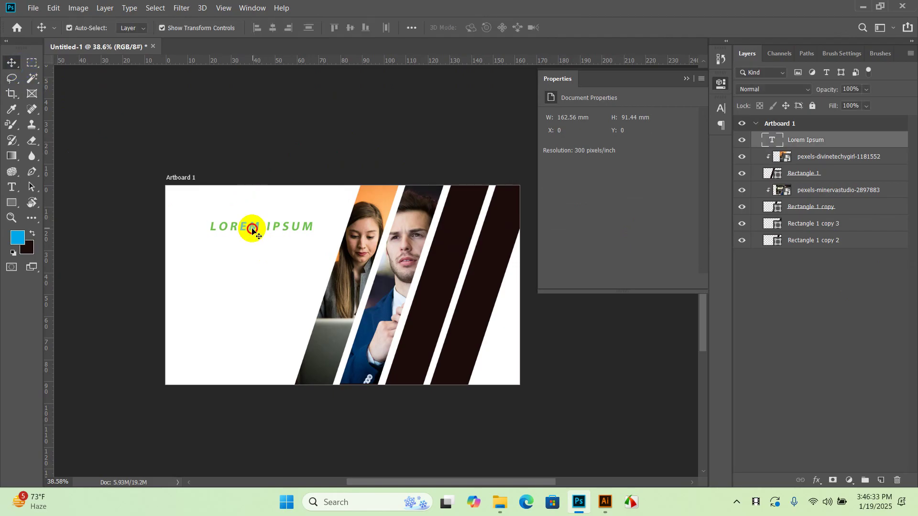
pyautogui.scroll(2, 252, 230)
pyautogui.moveTo(252, 227); pyautogui.dragTo(232, 219)
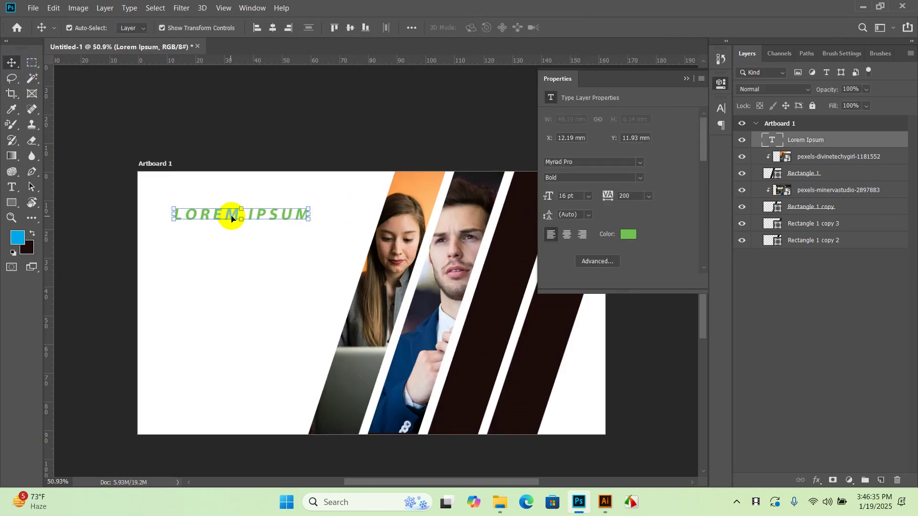
pyautogui.moveTo(311, 223); pyautogui.dragTo(402, 242)
pyautogui.click(573, 28)
pyautogui.click(330, 116)
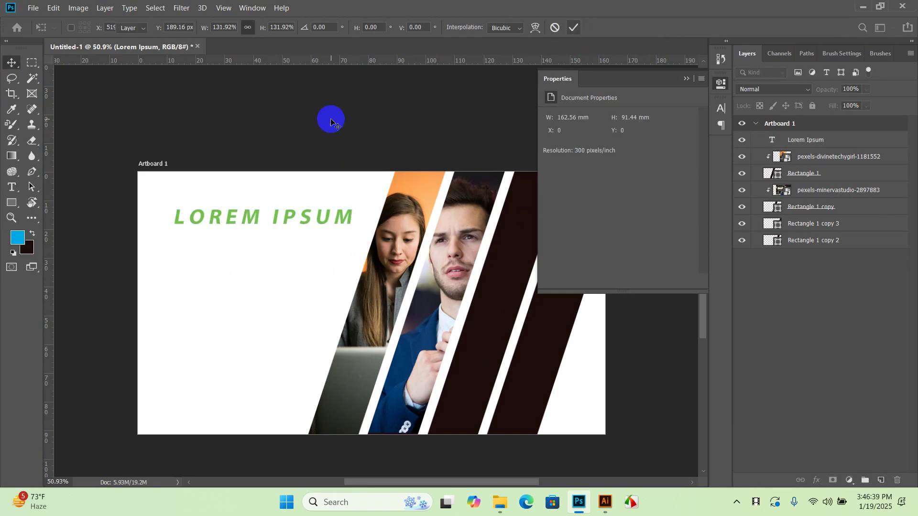
# - Shift the clipped pexels-minervastudio-2897883 photo upward inside the second bar to about Y -5.24 mm
pyautogui.scroll(-3, 348, 170)
pyautogui.scroll(2, 328, 186)
pyautogui.scroll(-2, 269, 205)
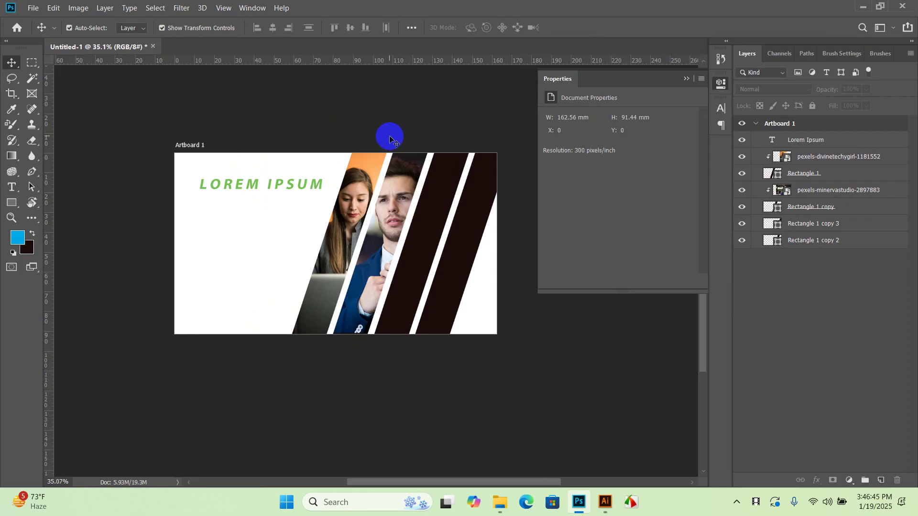
pyautogui.moveTo(390, 233); pyautogui.dragTo(390, 224)
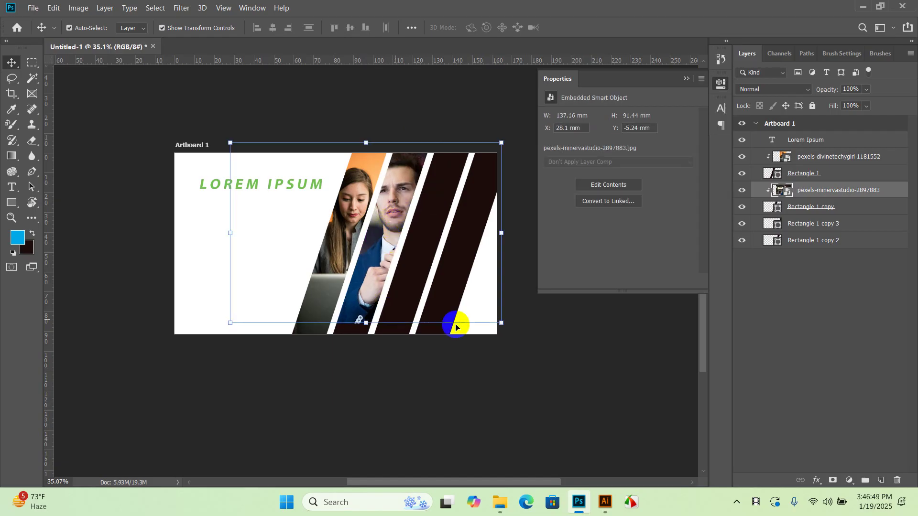
# - Move the third bar's layer, Rectangle 1 copy 2, directly below the pexels-minervastudio-2897883 layer and above Rectangle 1 copy
pyautogui.click(425, 226)
pyautogui.click(492, 364)
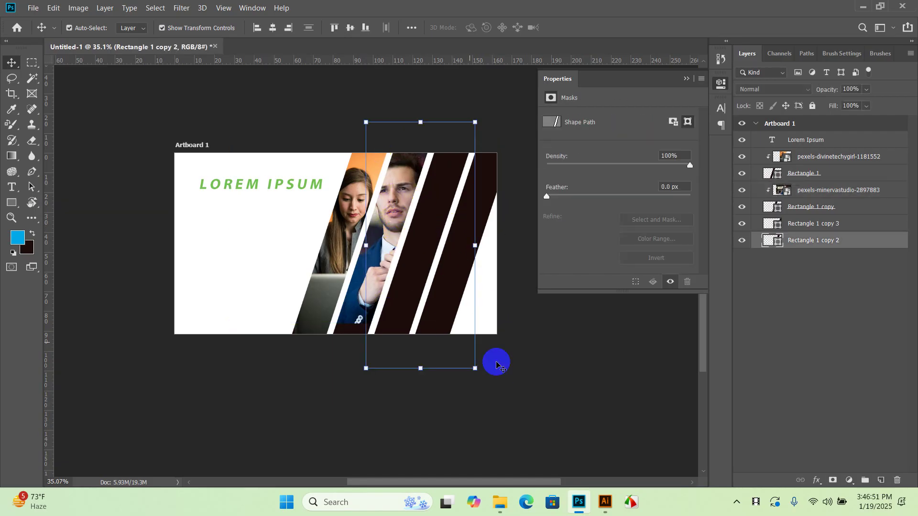
pyautogui.click(439, 245)
pyautogui.click(382, 310)
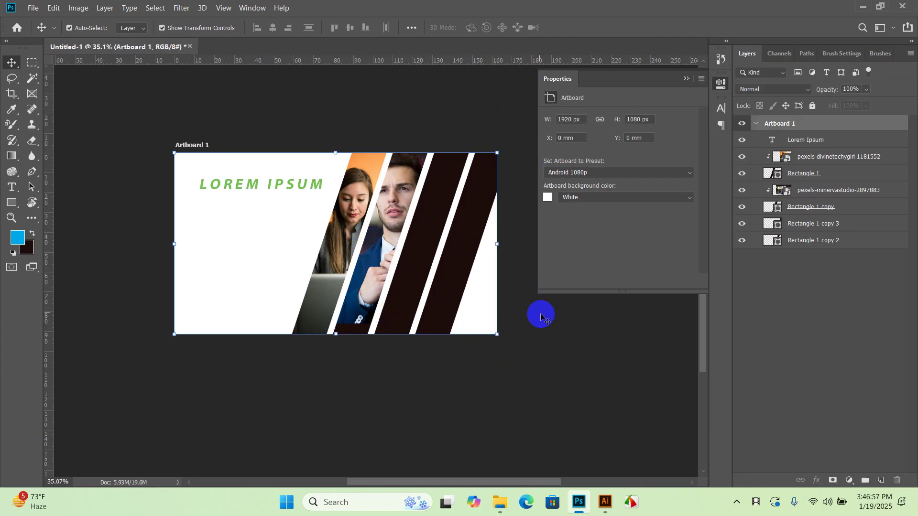
pyautogui.click(785, 287)
pyautogui.moveTo(846, 240); pyautogui.dragTo(563, 365)
pyautogui.click(472, 196)
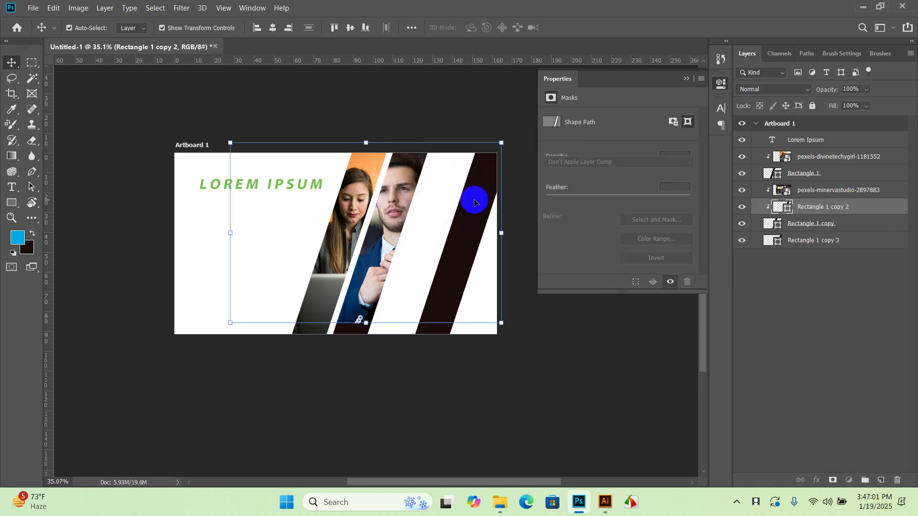
pyautogui.click(614, 413)
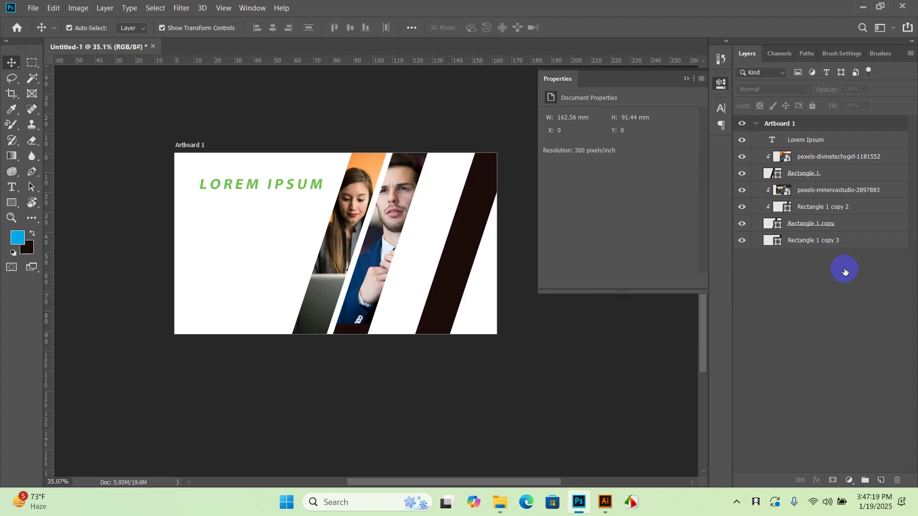
# - Duplicate the Lorem Ipsum text to about X 10.92 mm, Y 22.26 mm below the original, and duplicate that copy in place
pyautogui.click(844, 163)
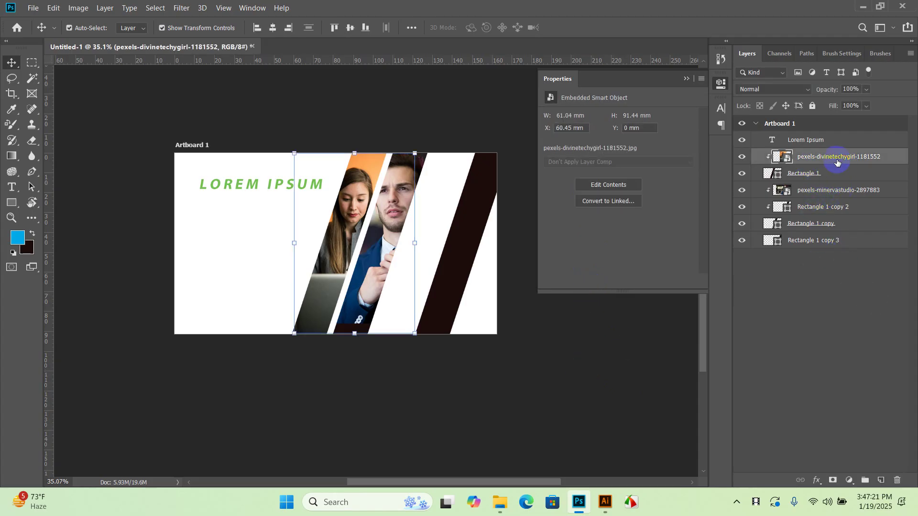
pyautogui.click(832, 274)
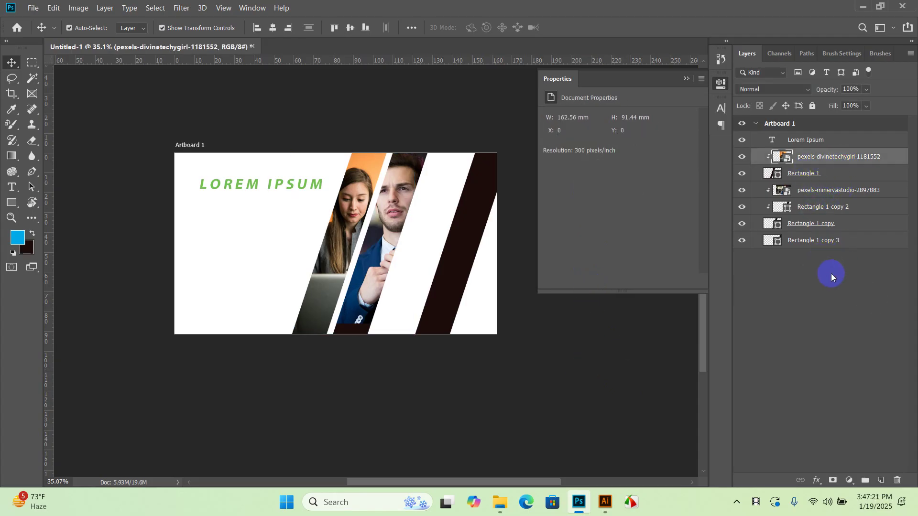
pyautogui.click(270, 188)
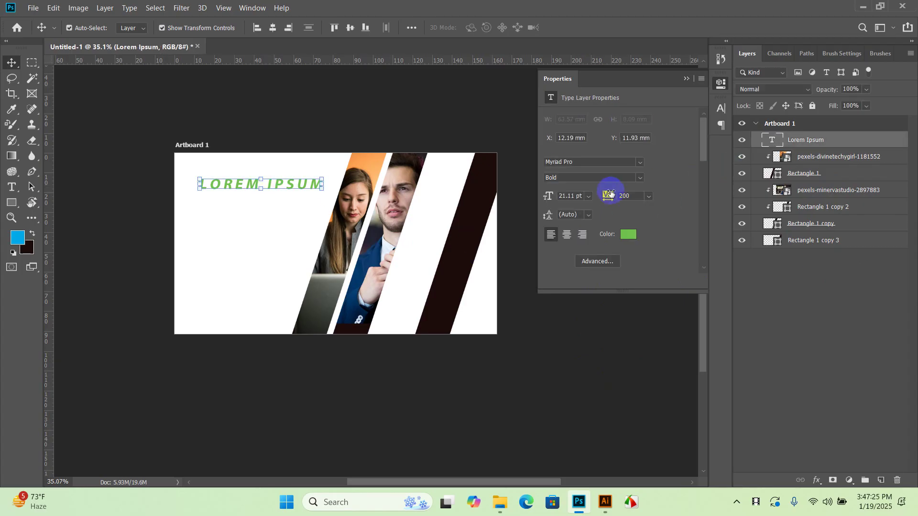
pyautogui.hotkey('ctrl', 'j')
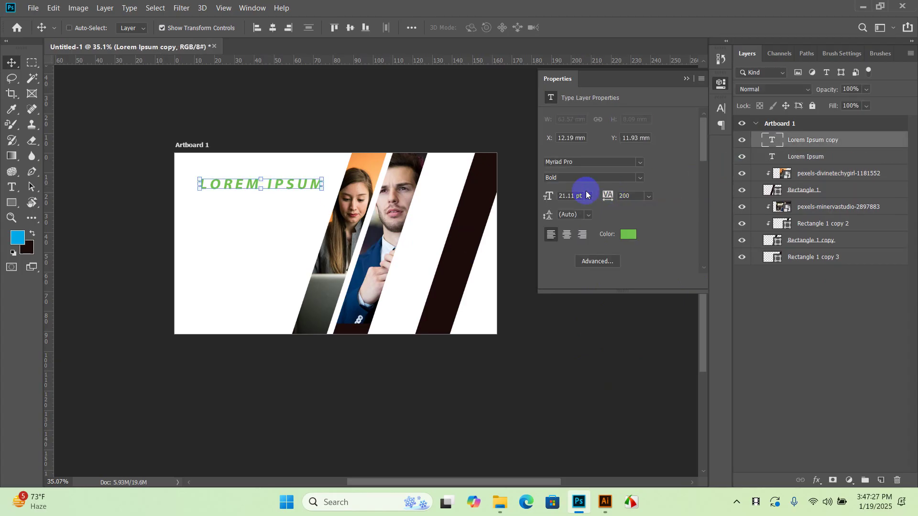
pyautogui.click(807, 158)
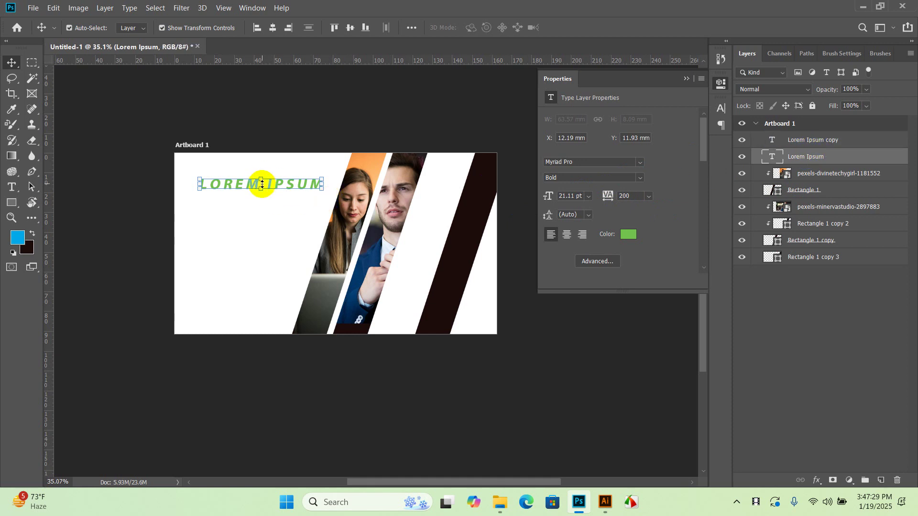
pyautogui.moveTo(242, 188); pyautogui.dragTo(239, 208)
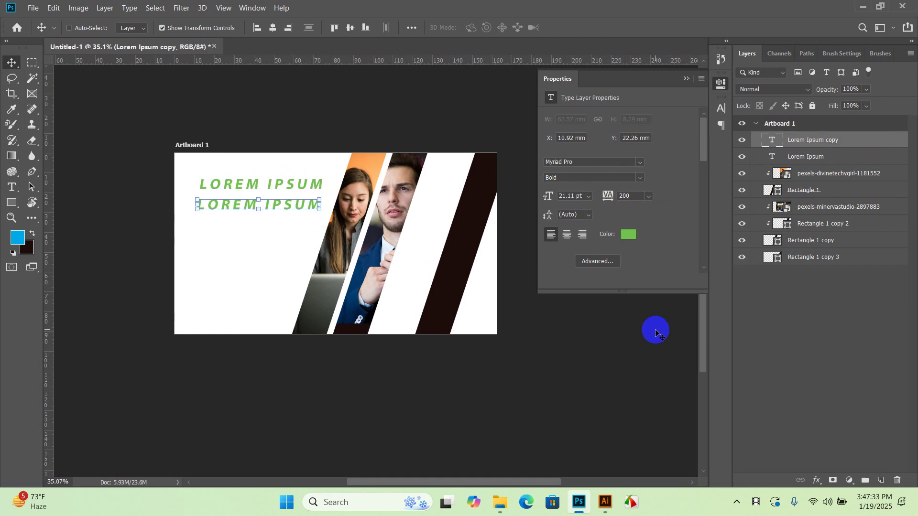
pyautogui.hotkey('ctrl', 'j')
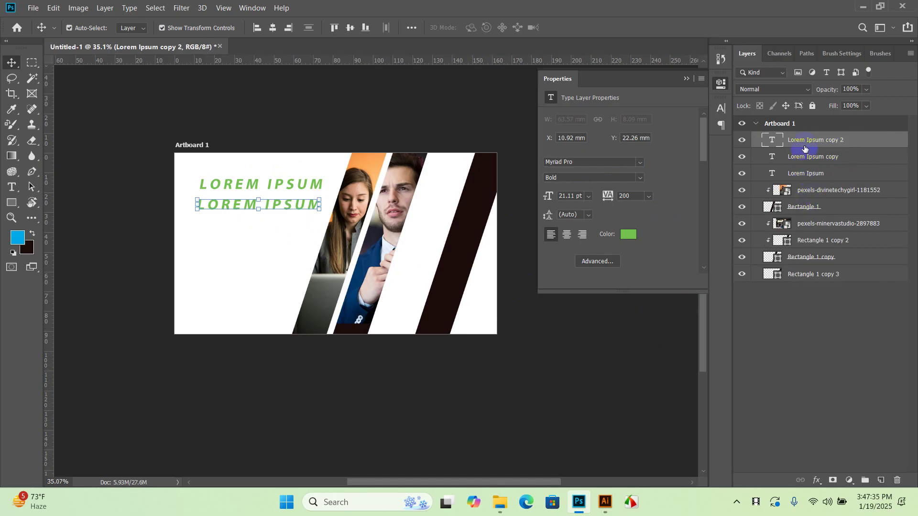
pyautogui.click(557, 318)
# - Duplicate the pexels-minervastudio-2897883 photo layer and move the unclipped copy to the top of the layer stack
pyautogui.click(380, 230)
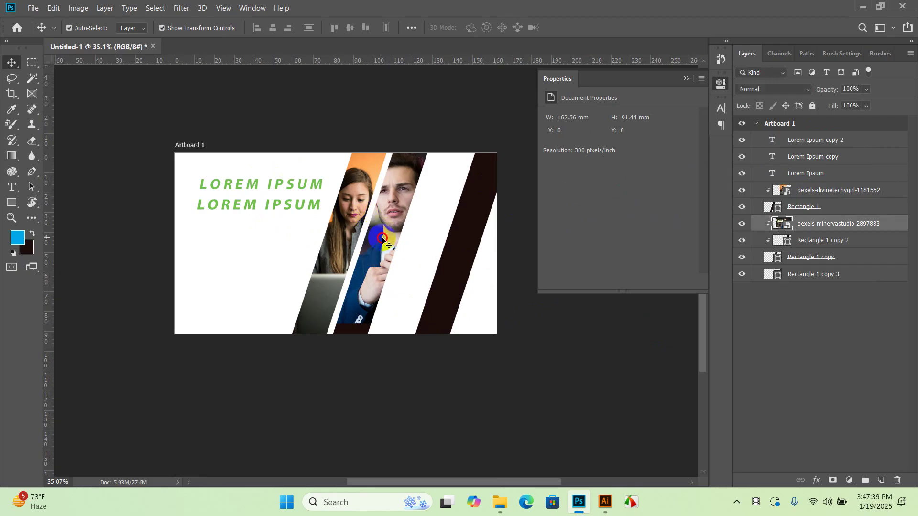
pyautogui.click(886, 294)
pyautogui.click(843, 228)
pyautogui.hotkey('ctrl', 'j')
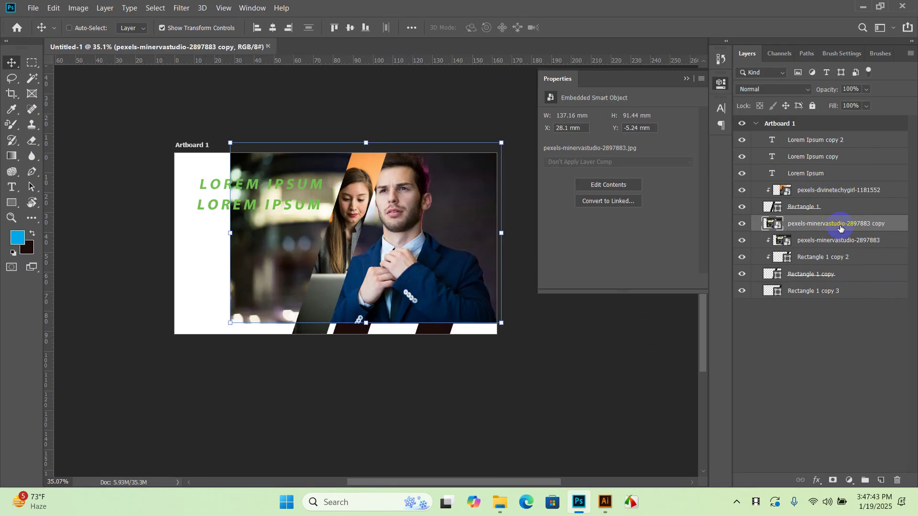
pyautogui.press('ctrl')
pyautogui.moveTo(789, 225); pyautogui.dragTo(785, 129)
# - Move the unclipped photo copy to several positions over the artboard and delete it
pyautogui.moveTo(321, 251); pyautogui.dragTo(508, 282)
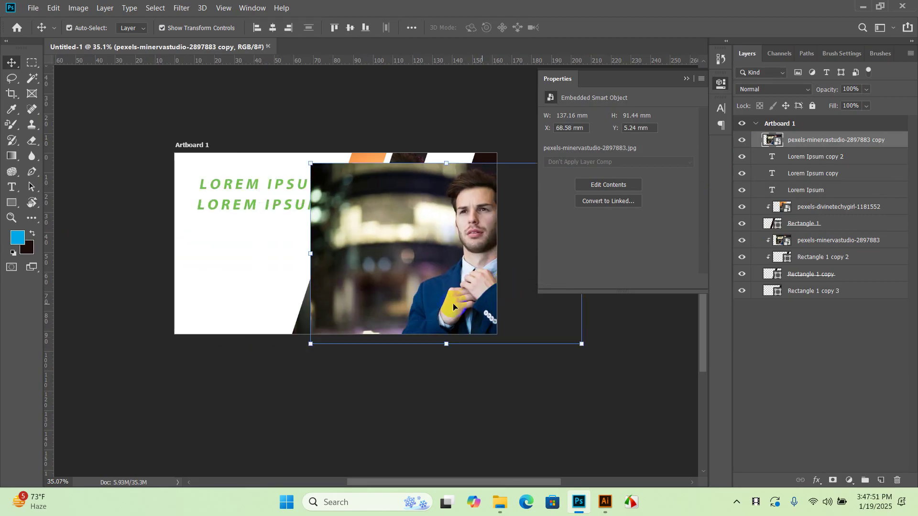
pyautogui.click(818, 349)
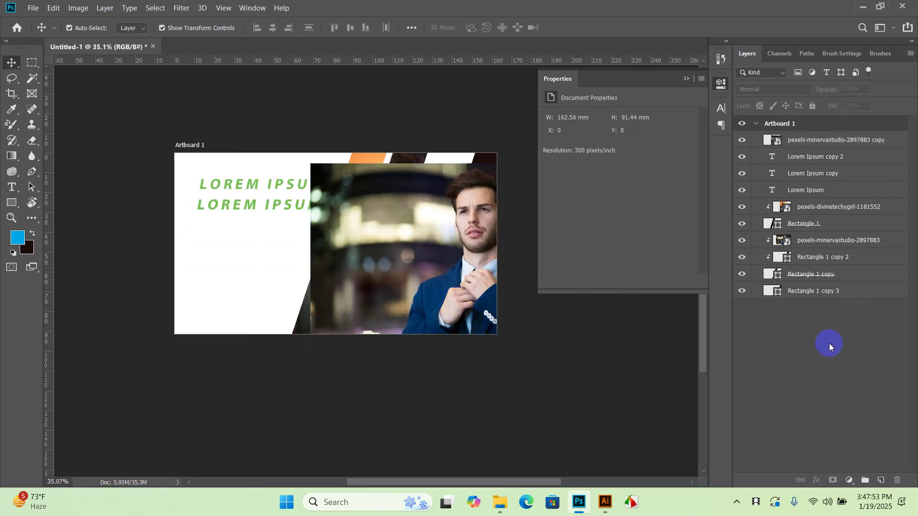
pyautogui.moveTo(318, 353); pyautogui.dragTo(327, 313)
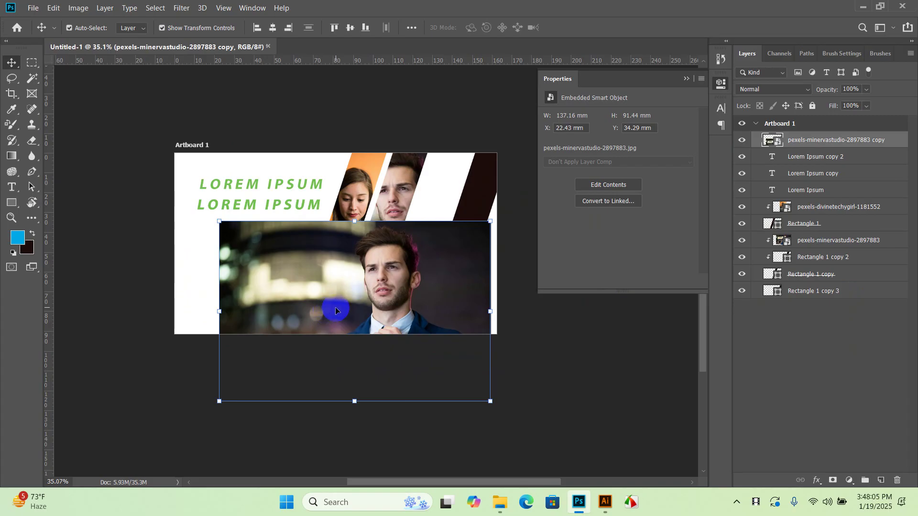
pyautogui.click(565, 342)
pyautogui.moveTo(420, 291); pyautogui.dragTo(414, 260)
pyautogui.press('Delete')
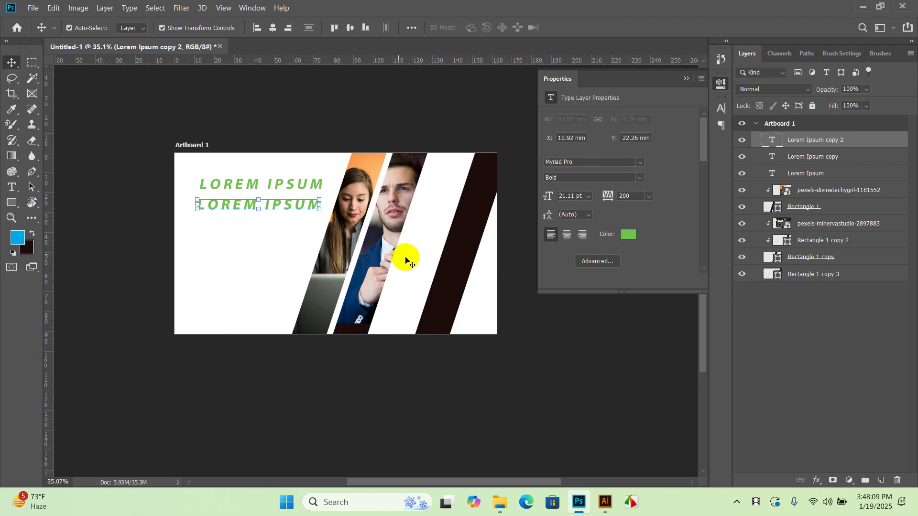
# - Delete the clipped pexels-minervastudio-2897883 photo from the second bar
pyautogui.click(386, 229)
pyautogui.press('Delete')
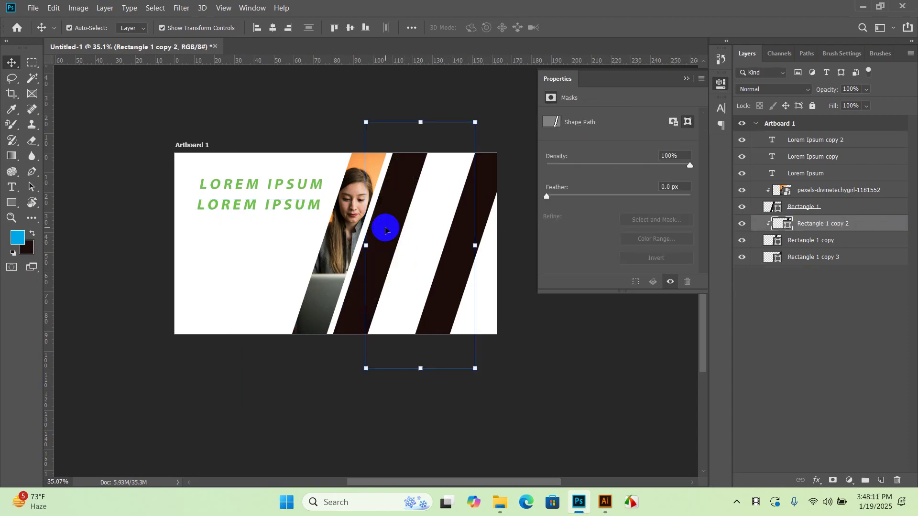
pyautogui.click(567, 366)
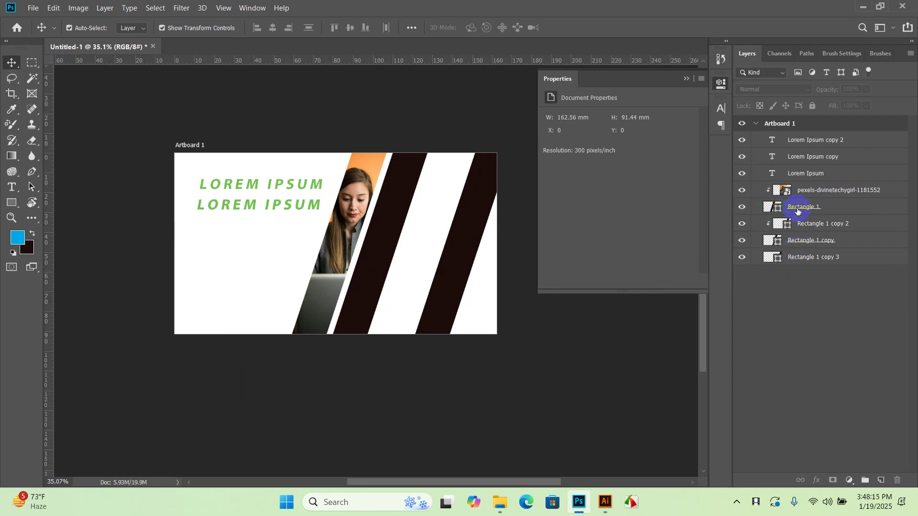
# - Move the Rectangle 1 layer directly below Rectangle 1 copy 2 and shift the pexels-divinetechygirl-1181552 photo to about X 25.73 mm, Y 5.24 mm
pyautogui.moveTo(837, 211); pyautogui.dragTo(837, 232)
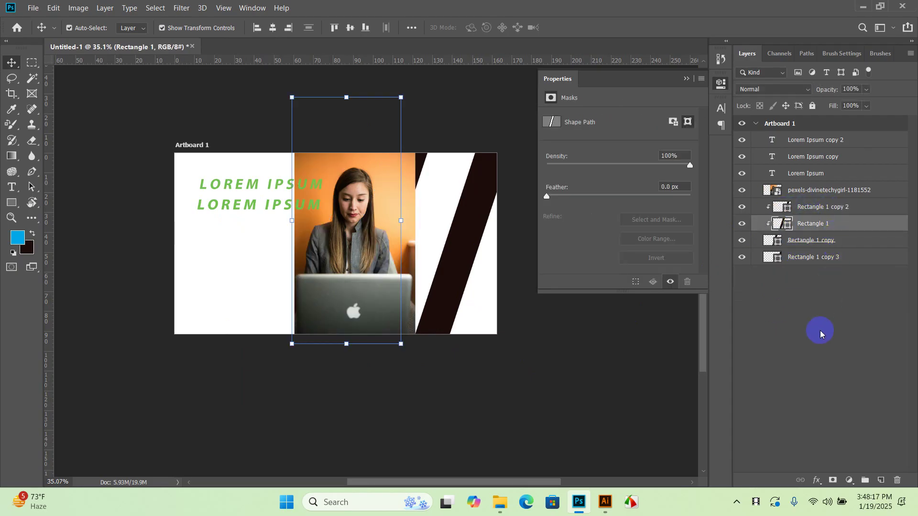
pyautogui.click(621, 316)
pyautogui.moveTo(402, 301); pyautogui.dragTo(333, 312)
pyautogui.click(854, 299)
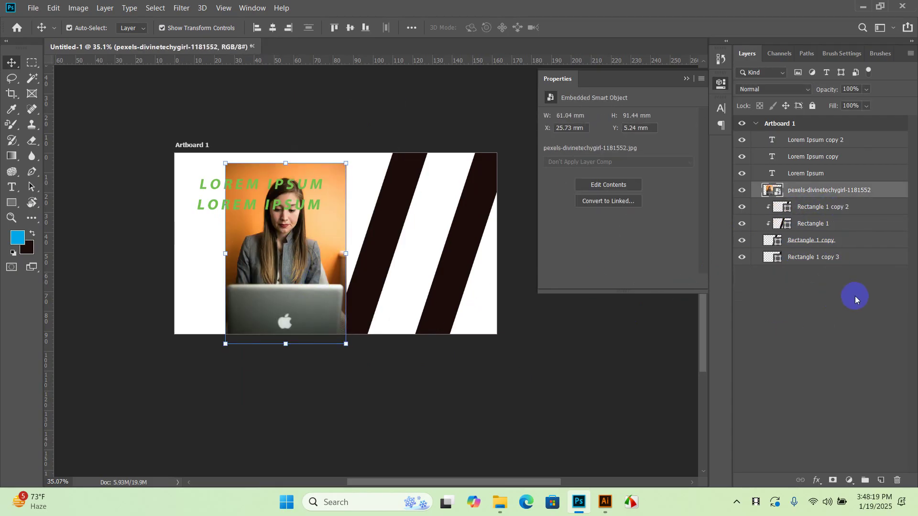
# - Release the clipping masks on the Rectangle 1 copy 2 and Rectangle 1 layers
pyautogui.click(846, 215)
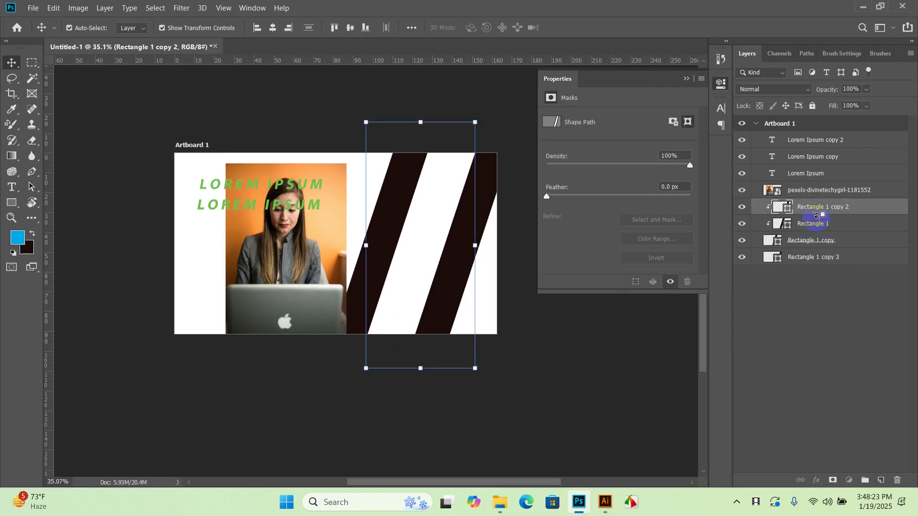
pyautogui.keyDown('alt'); pyautogui.click(816, 214); pyautogui.keyUp('alt')
pyautogui.keyDown('alt'); pyautogui.click(814, 231); pyautogui.keyUp('alt')
# - Move the woman's photo over the slanted bars and enlarge it to about 120.65 by 180.68 mm at X 59.18 mm, Y -24.38 mm
pyautogui.click(198, 416)
pyautogui.click(296, 272)
pyautogui.moveTo(297, 272); pyautogui.dragTo(342, 248)
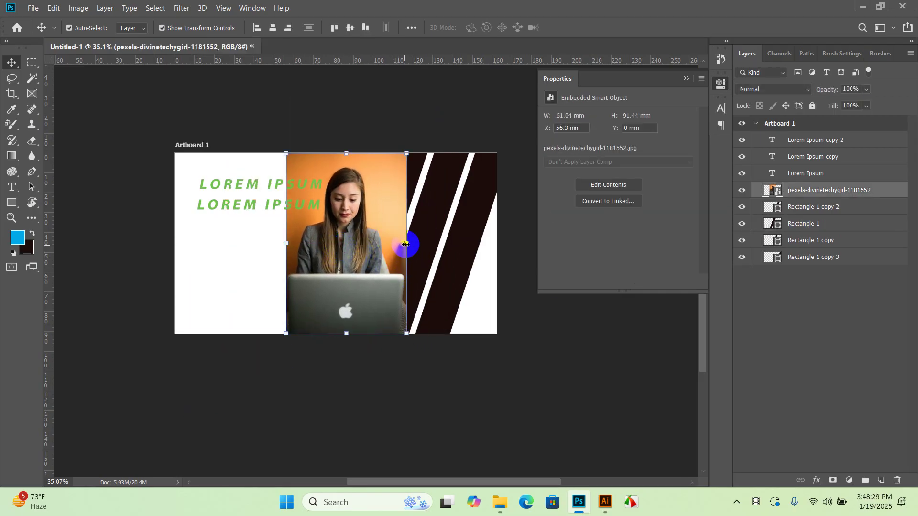
pyautogui.hotkey('ctrl', 't')
pyautogui.moveTo(415, 245); pyautogui.dragTo(407, 287)
pyautogui.click(792, 281)
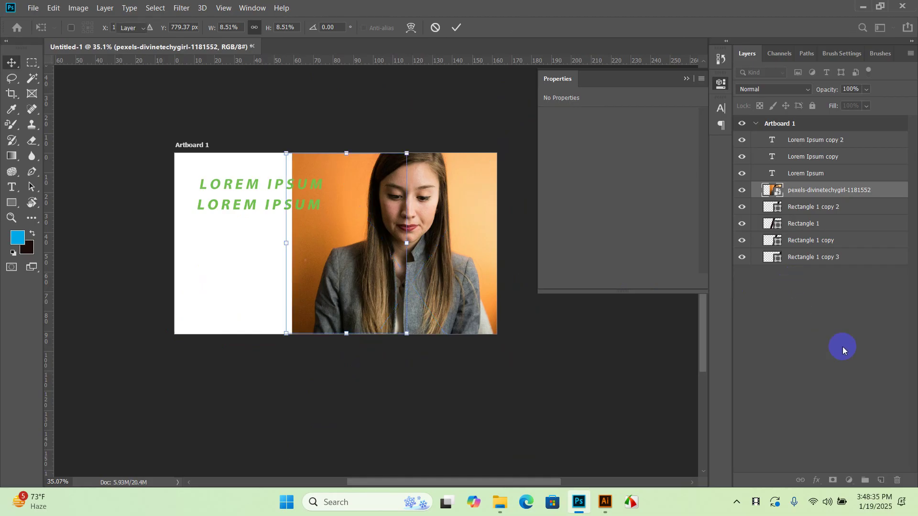
# - Clip the pexels-divinetechygirl-1181552 photo to the Rectangle 1 copy 2 bar with a clipping mask
pyautogui.click(822, 198)
pyautogui.rightClick(847, 194)
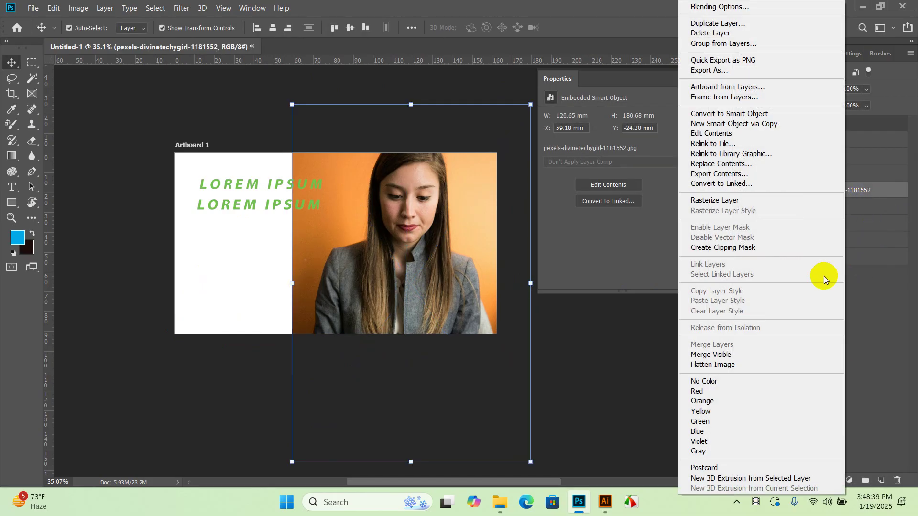
pyautogui.click(751, 245)
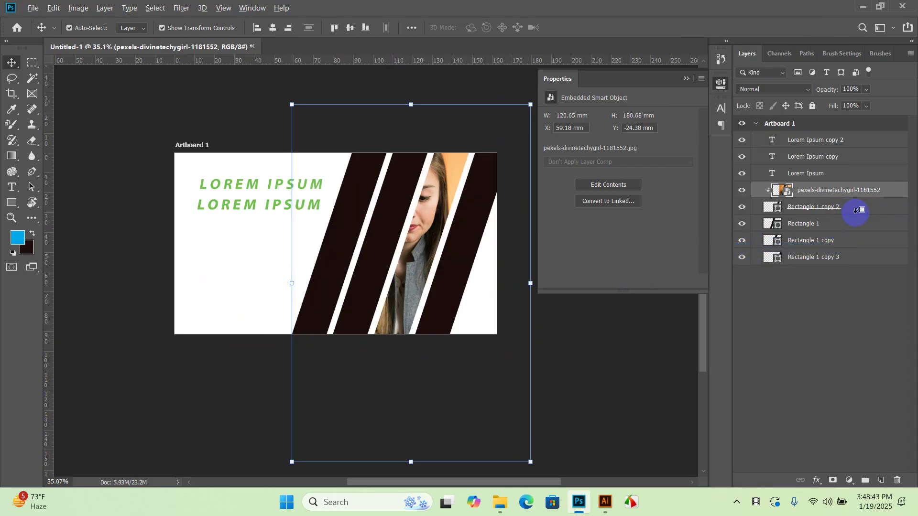
# - Try clipping the Rectangle 1 copy 2, Rectangle 1 and Rectangle 1 copy layers in turn to the bar layer below each
pyautogui.keyDown('alt'); pyautogui.click(860, 211); pyautogui.keyUp('alt')
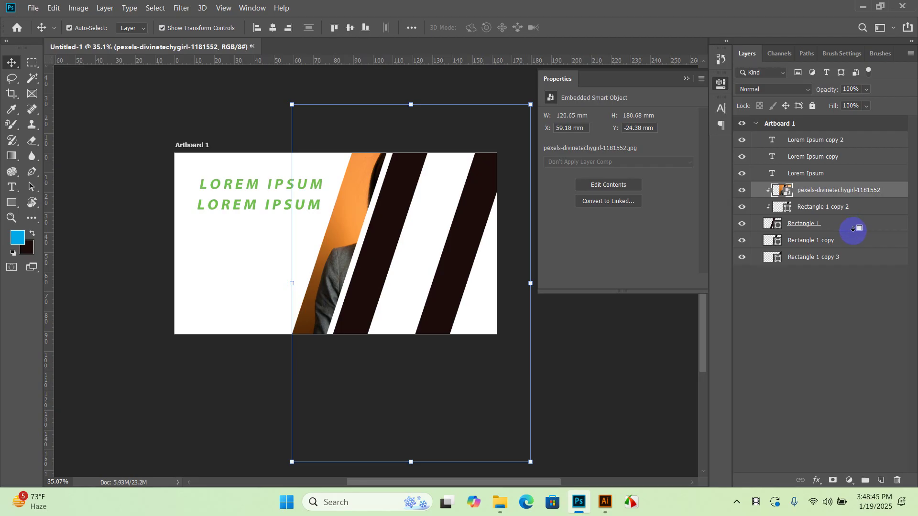
pyautogui.keyDown('alt'); pyautogui.click(854, 228); pyautogui.keyUp('alt')
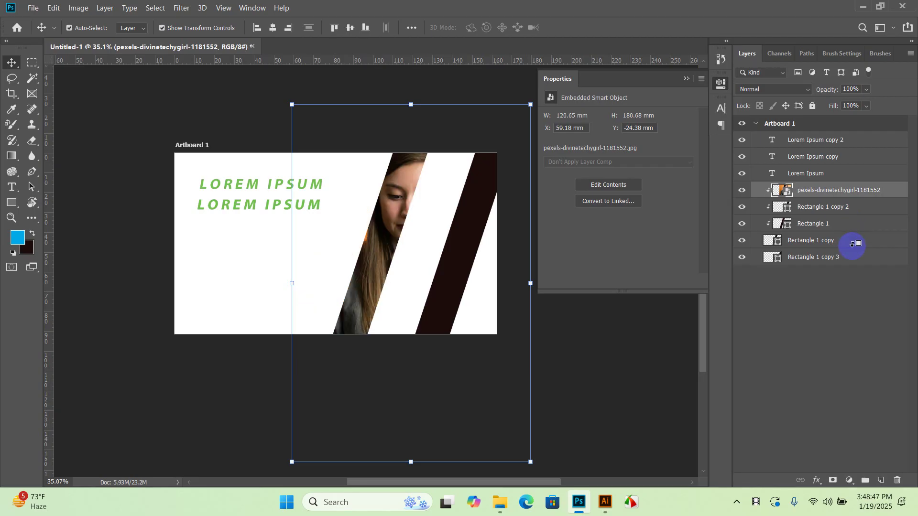
pyautogui.keyDown('alt'); pyautogui.click(852, 245); pyautogui.keyUp('alt')
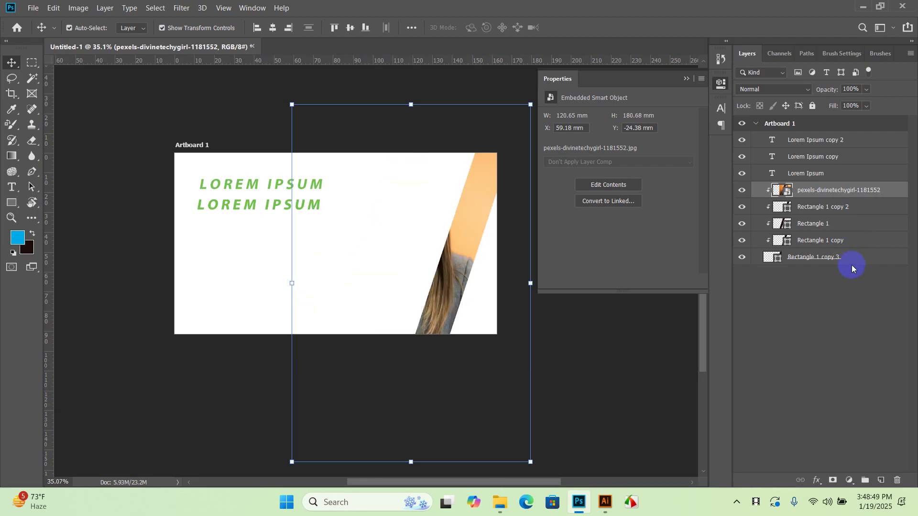
pyautogui.click(773, 317)
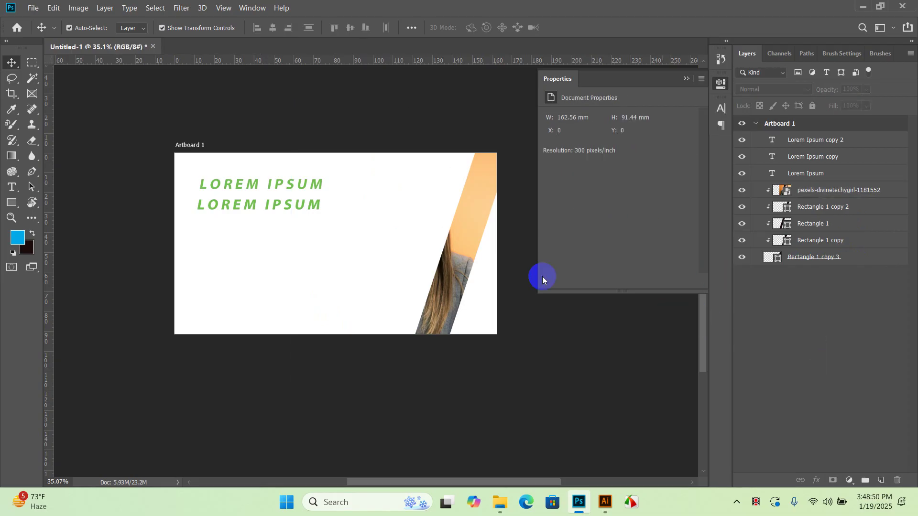
pyautogui.click(460, 252)
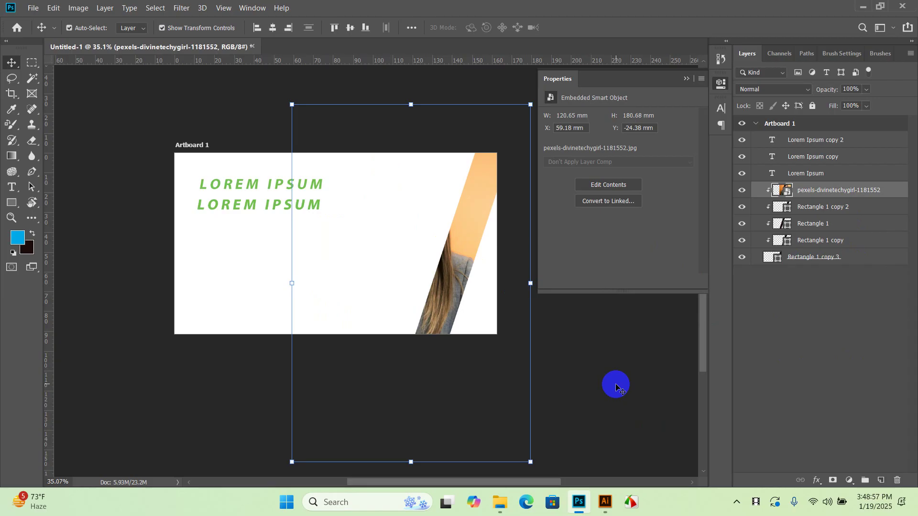
# - Undo the three clipping masks applied to the bar layers, keeping the photo clipped to Rectangle 1 copy 2
pyautogui.hotkey('ctrl', 'z')
pyautogui.hotkey('ctrl', 'z')
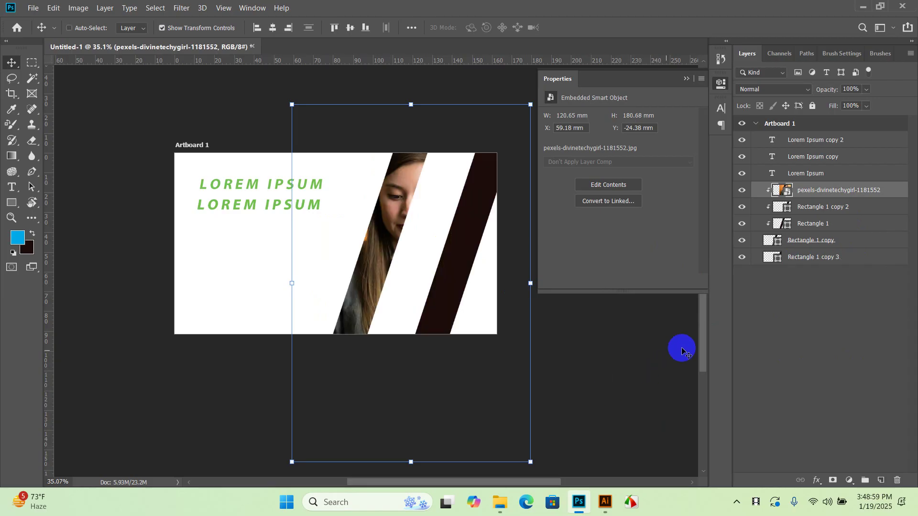
pyautogui.hotkey('ctrl', 'z')
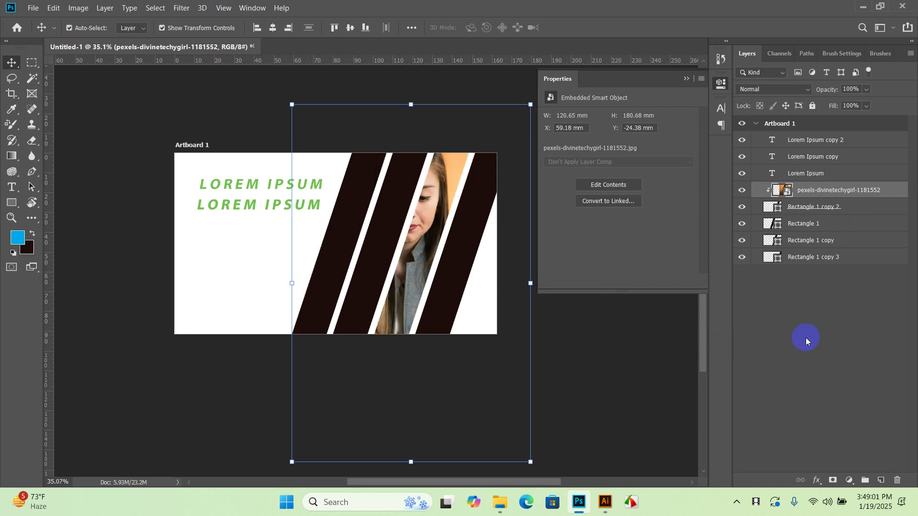
pyautogui.click(765, 326)
pyautogui.click(852, 210)
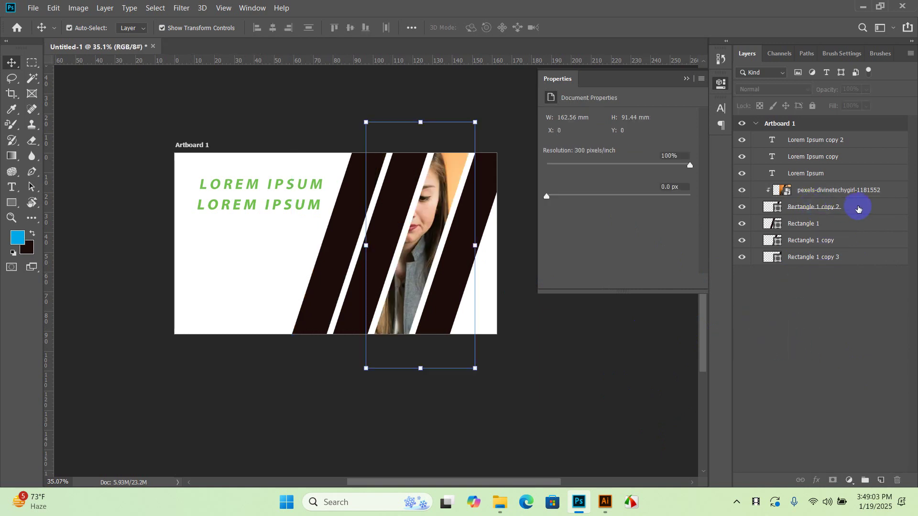
pyautogui.click(822, 400)
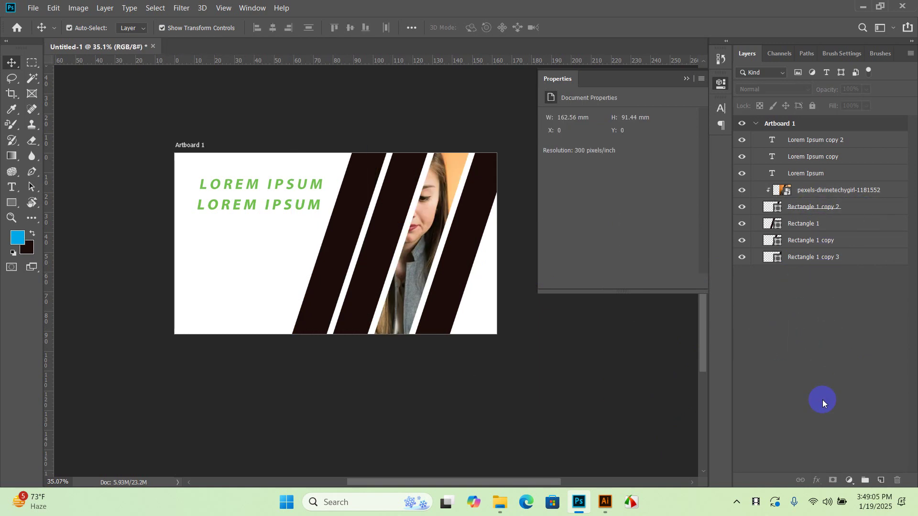
# - Duplicate the clipped photo, move the copy directly above the Rectangle 1 layer, and clip it to that bar
pyautogui.click(832, 193)
pyautogui.hotkey('ctrl', 'j')
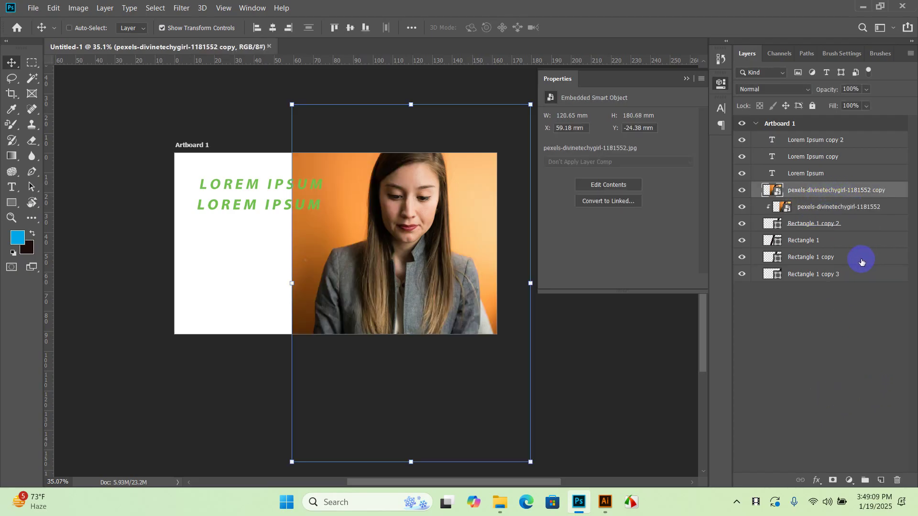
pyautogui.click(845, 327)
pyautogui.moveTo(819, 200); pyautogui.dragTo(825, 236)
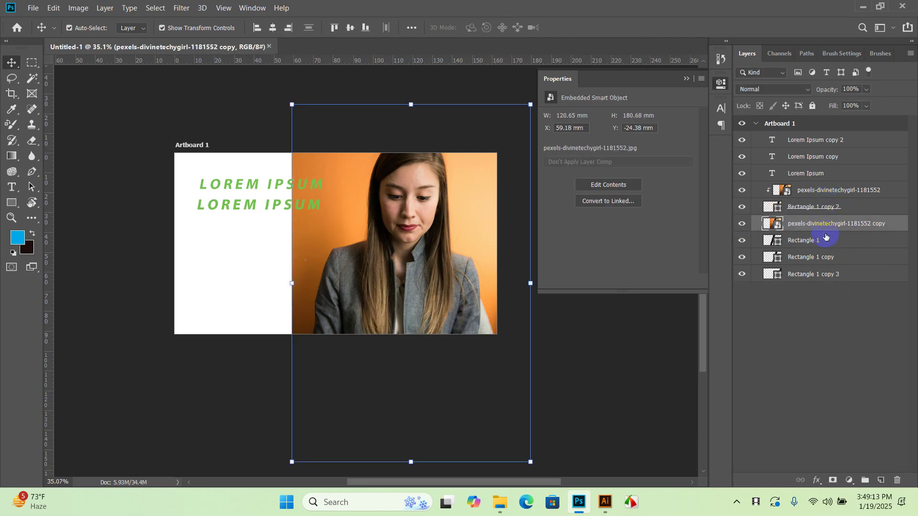
pyautogui.rightClick(824, 229)
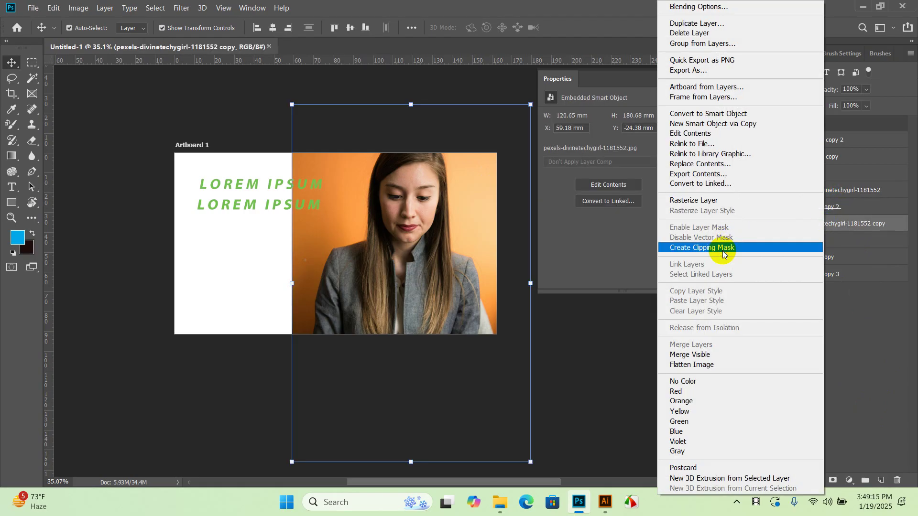
pyautogui.click(722, 245)
pyautogui.click(825, 334)
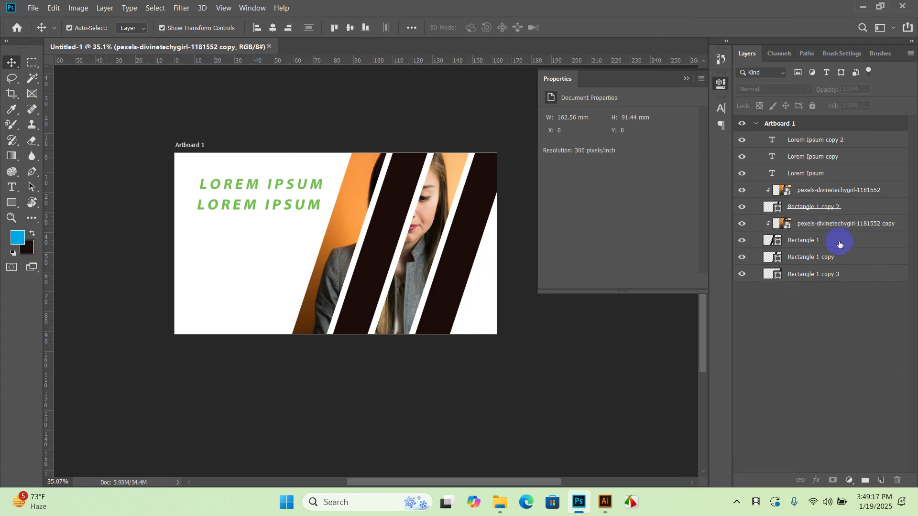
# - Duplicate the photo copy, place the duplicate directly above the Rectangle 1 copy layer, and clip it to that bar
pyautogui.click(840, 227)
pyautogui.hotkey('ctrl', 'j')
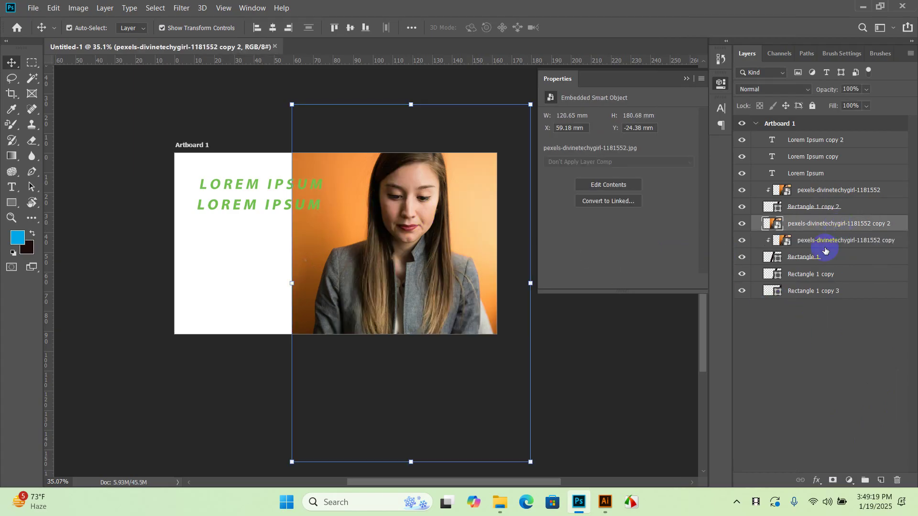
pyautogui.moveTo(828, 229); pyautogui.dragTo(836, 266)
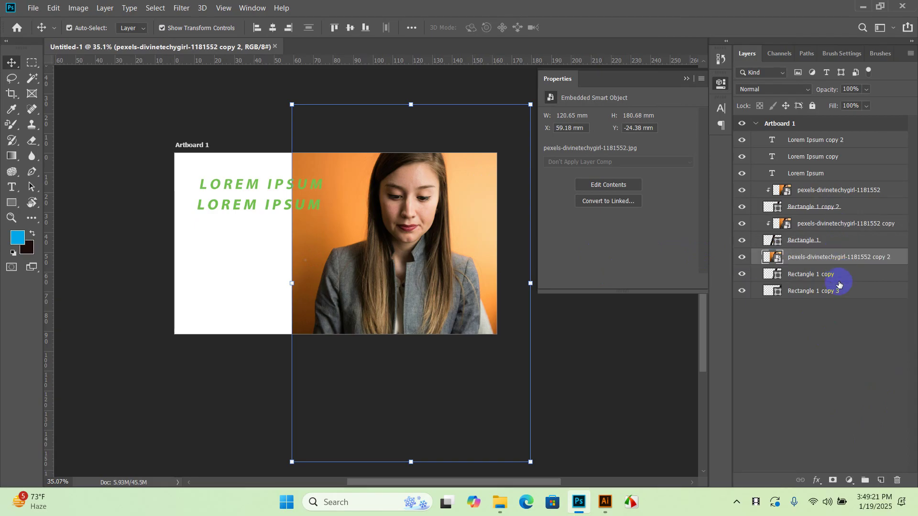
pyautogui.rightClick(824, 261)
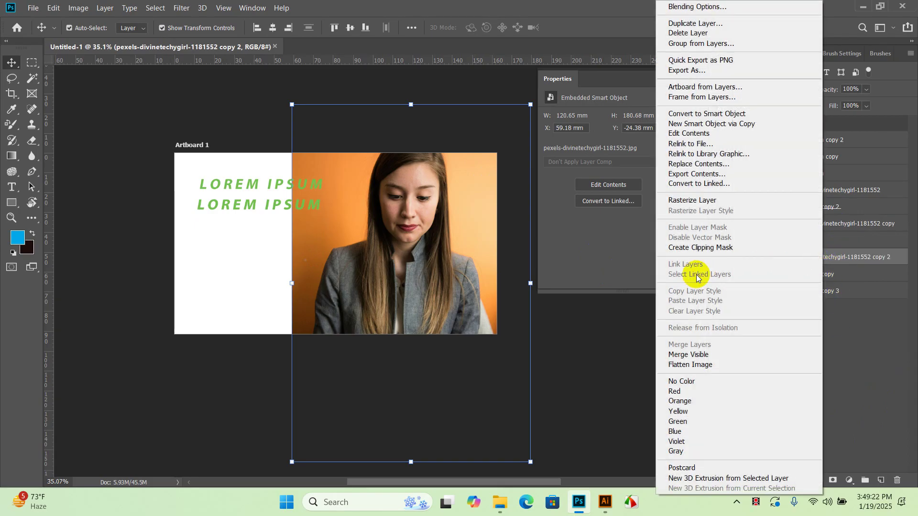
pyautogui.click(713, 249)
pyautogui.click(805, 340)
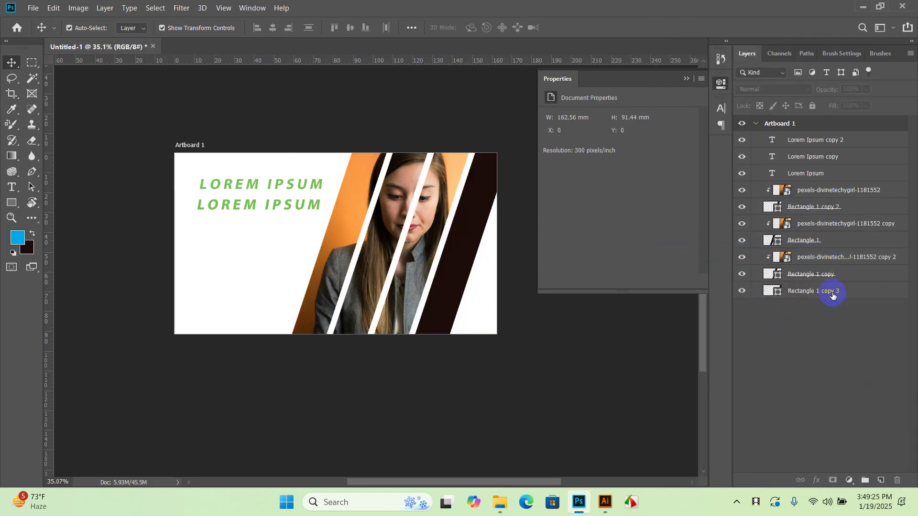
# - Duplicate the photo once more, place it directly above Rectangle 1 copy 3, and clip it to that last bar
pyautogui.click(833, 258)
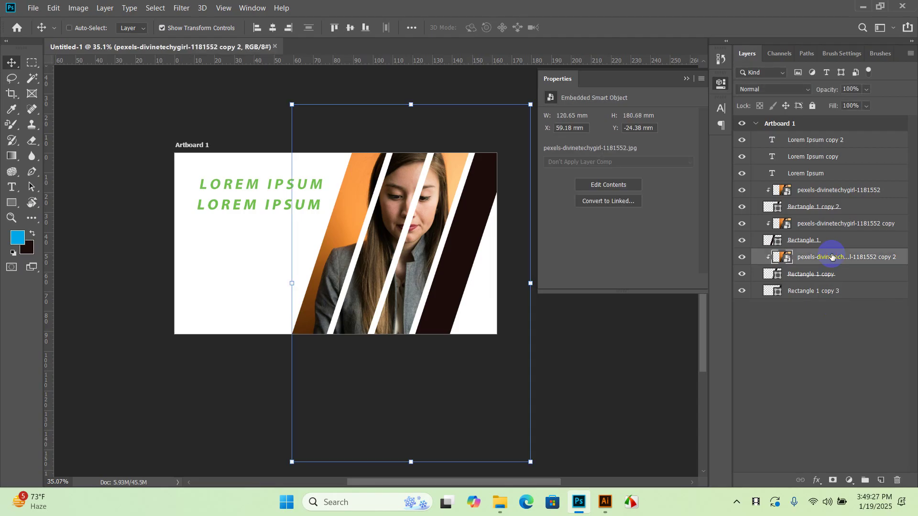
pyautogui.hotkey('ctrl', 'j')
pyautogui.moveTo(822, 262); pyautogui.dragTo(826, 301)
pyautogui.rightClick(827, 294)
pyautogui.click(705, 248)
pyautogui.click(761, 332)
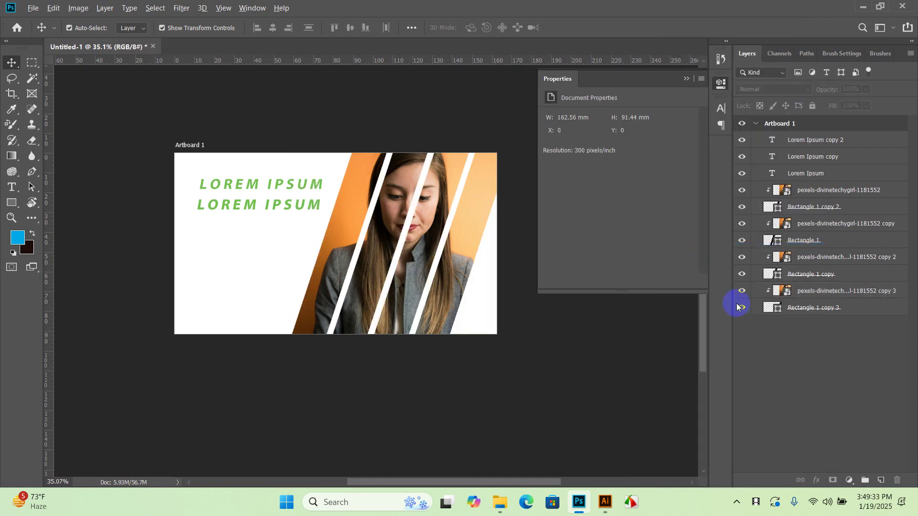
# - Select all the slanted bars with their clipped photos on the artboard and delete them
pyautogui.scroll(3, 245, 221)
pyautogui.scroll(-3, 481, 220)
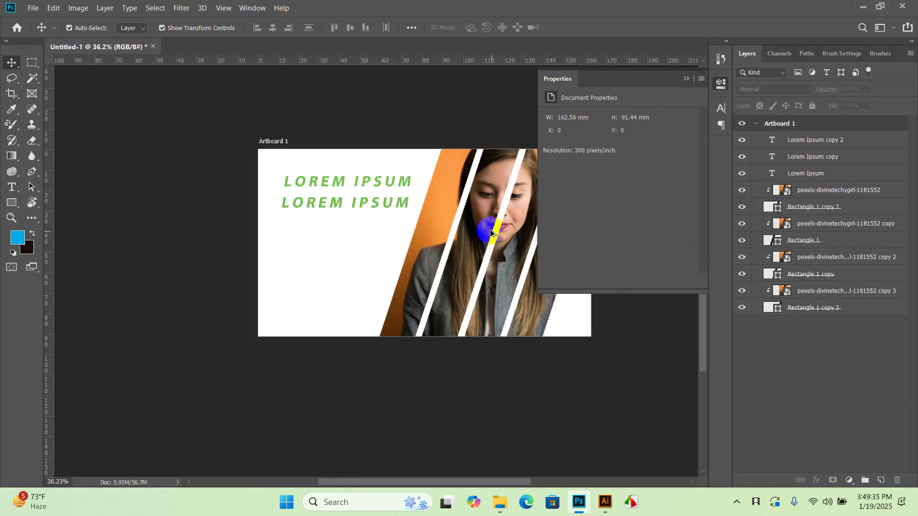
pyautogui.scroll(-2, 491, 233)
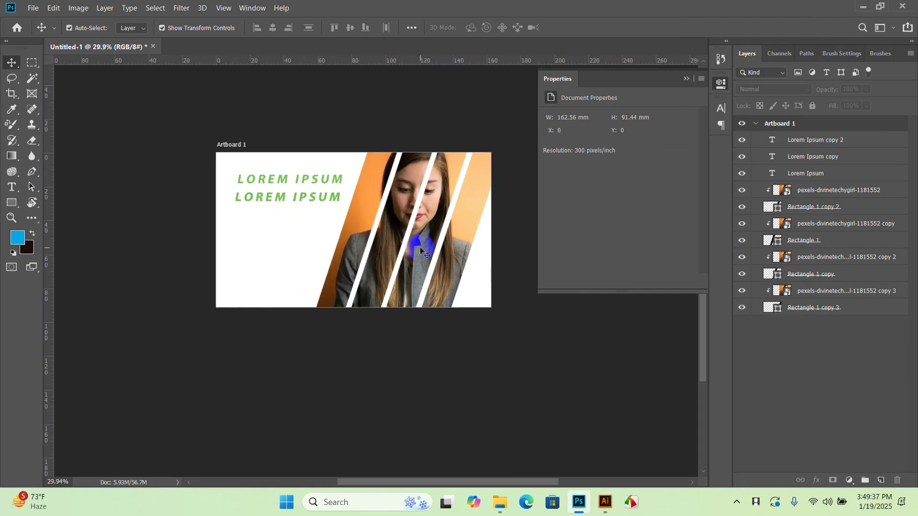
pyautogui.moveTo(518, 365); pyautogui.dragTo(401, 139)
pyautogui.press('Delete')
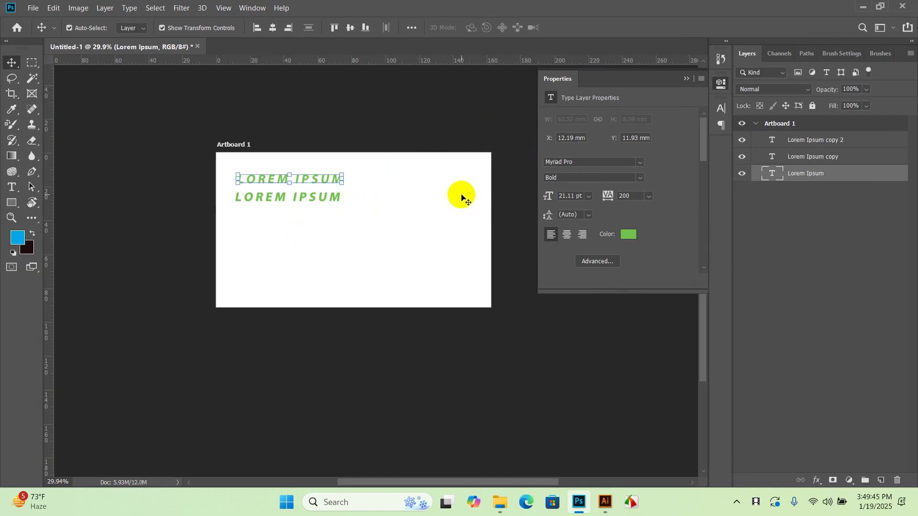
# - Delete the Lorem Ipsum and Lorem Ipsum copy 2 text layers, keeping only Lorem Ipsum copy
pyautogui.press('Delete')
pyautogui.click(378, 239)
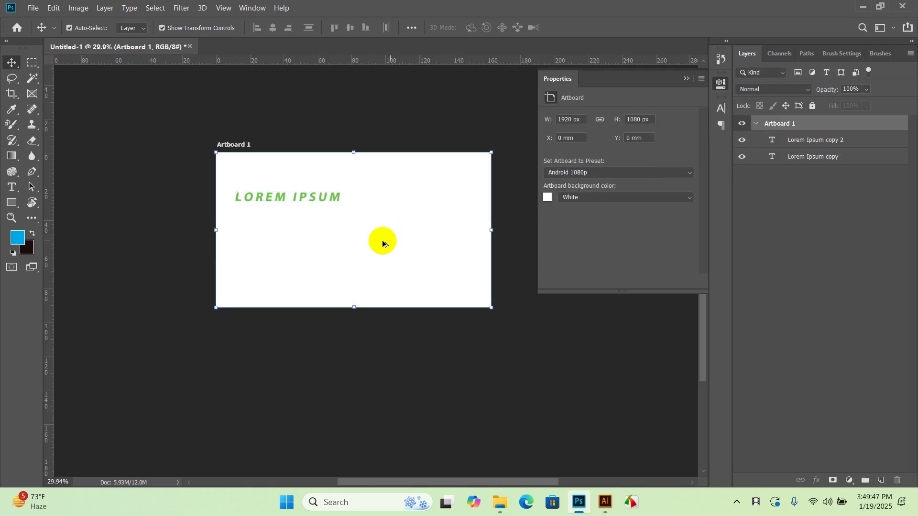
pyautogui.scroll(1, 287, 194)
pyautogui.click(143, 237)
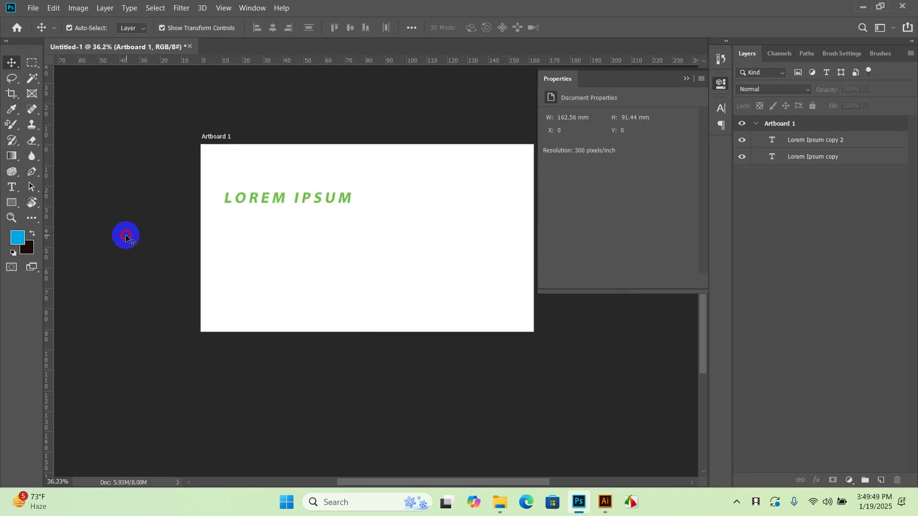
pyautogui.moveTo(324, 197); pyautogui.dragTo(382, 210)
pyautogui.press('Delete')
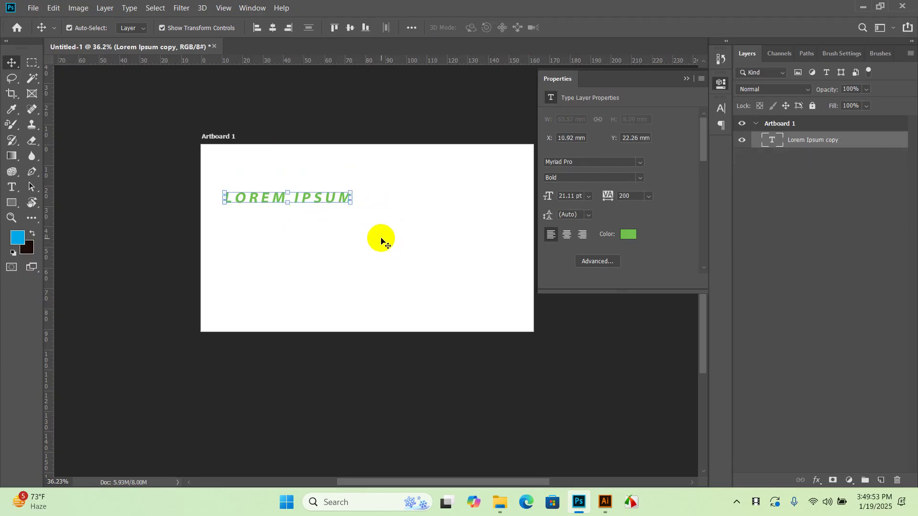
# - Change the font of the LOREM IPSUM text to Bauhaus 93
pyautogui.click(382, 241)
pyautogui.scroll(1, 317, 200)
pyautogui.click(317, 200)
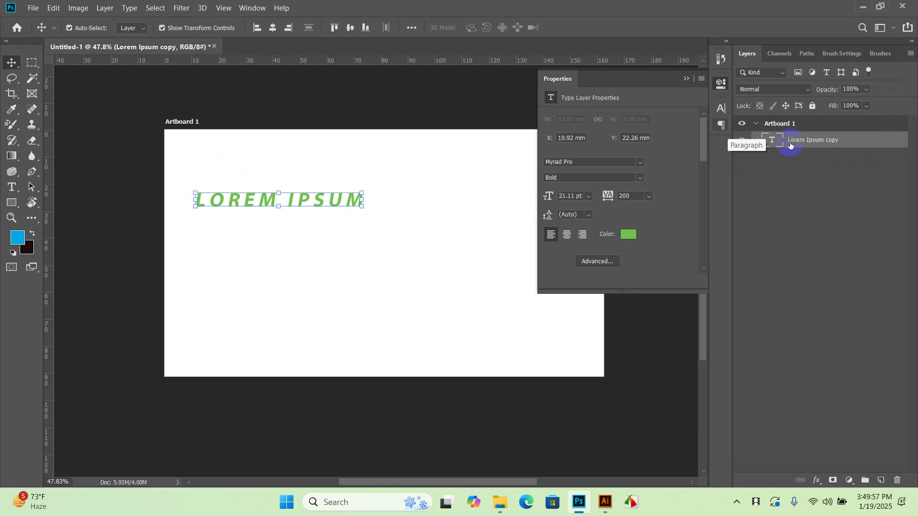
pyautogui.click(722, 112)
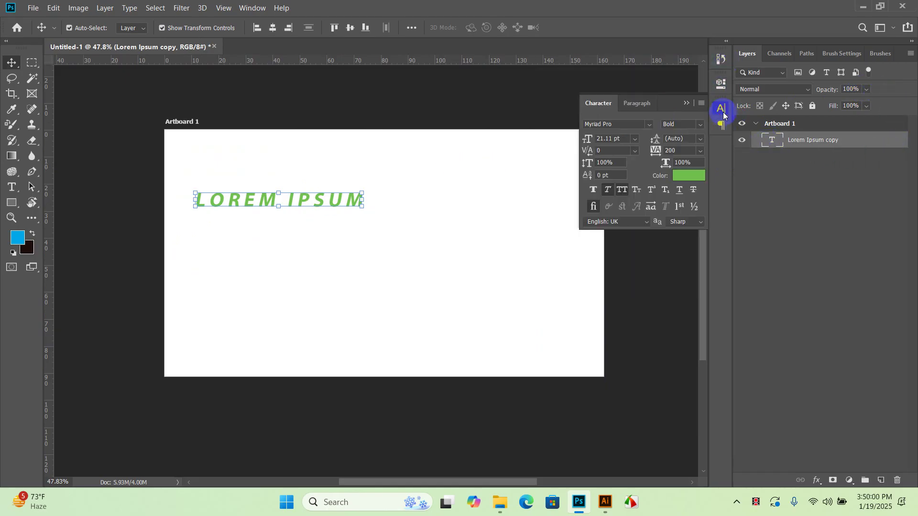
pyautogui.click(650, 125)
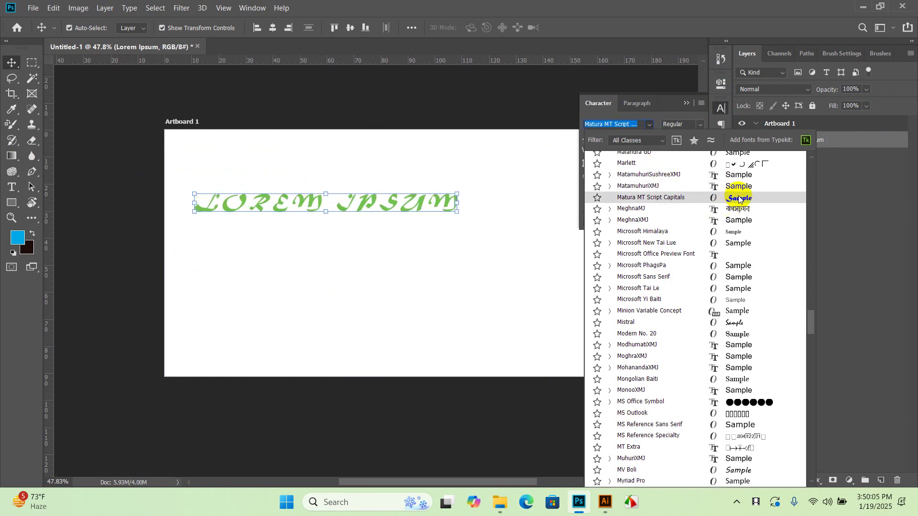
pyautogui.scroll(-4, 785, 263)
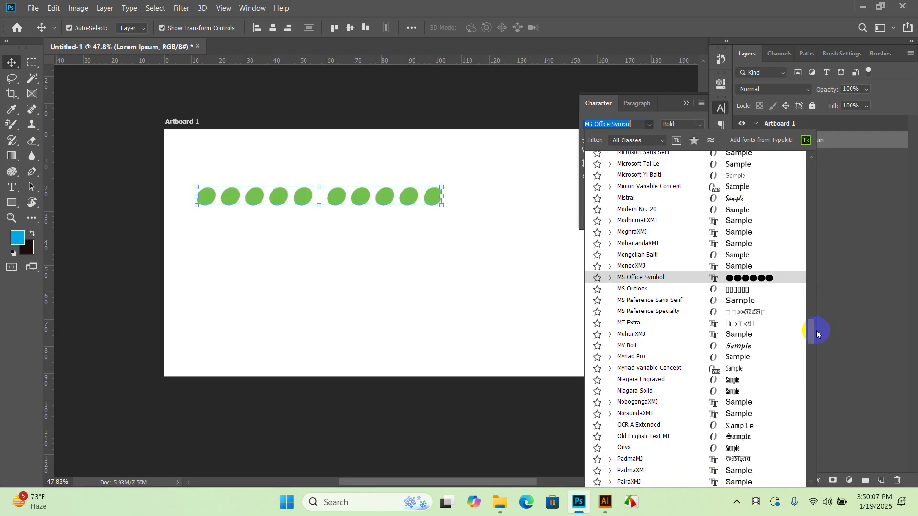
pyautogui.moveTo(810, 334); pyautogui.dragTo(811, 199)
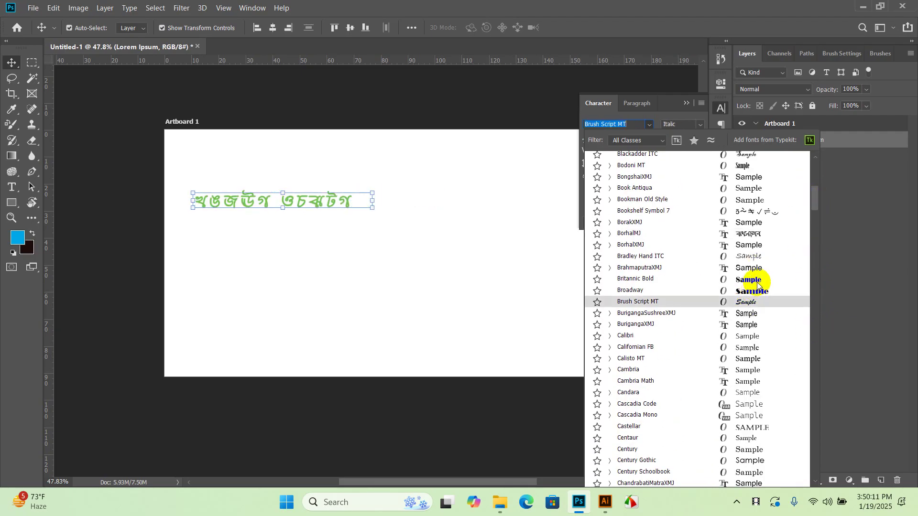
pyautogui.scroll(3, 758, 224)
pyautogui.moveTo(810, 185); pyautogui.dragTo(804, 160)
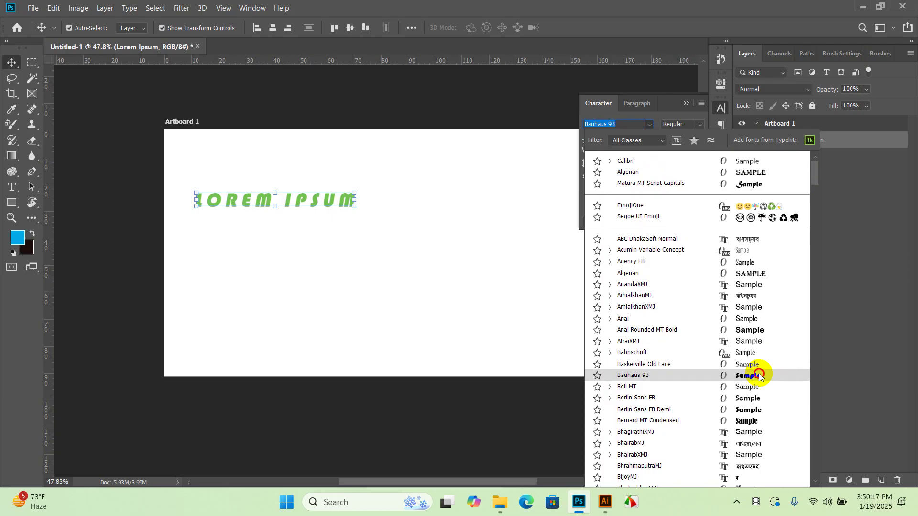
pyautogui.click(759, 377)
# - Set the LOREM IPSUM text's tracking to 0 and scale it up to about 63 pt
pyautogui.click(702, 151)
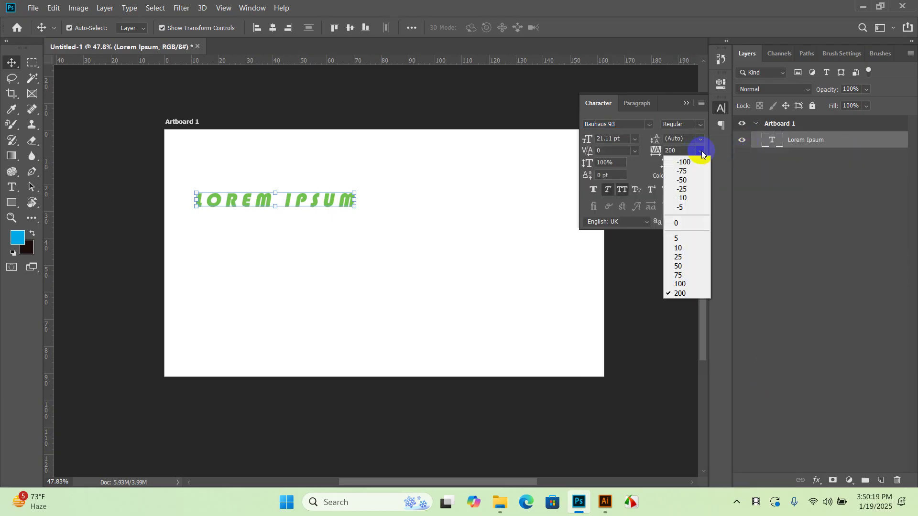
pyautogui.click(689, 224)
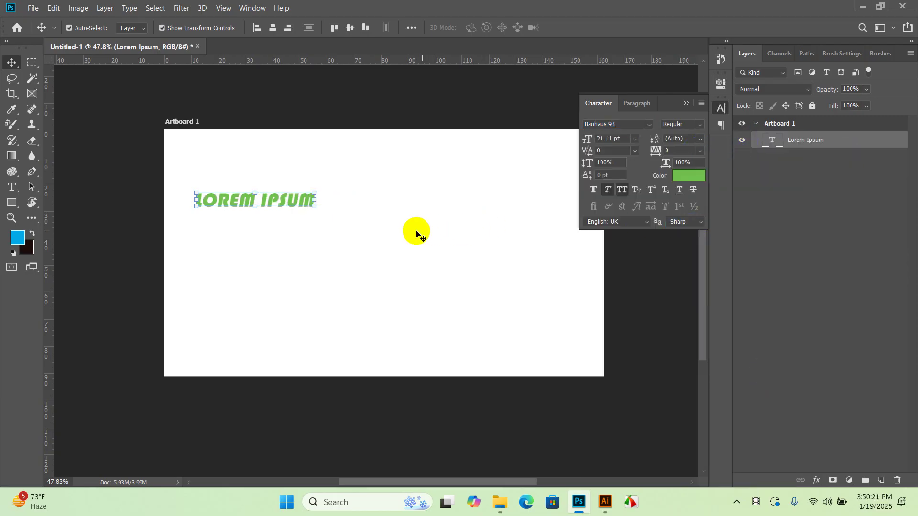
pyautogui.moveTo(317, 207); pyautogui.dragTo(545, 316)
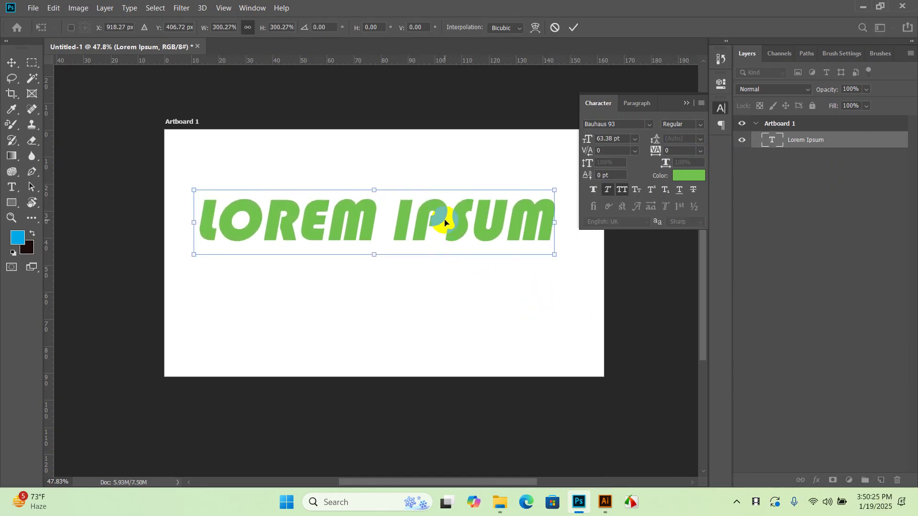
pyautogui.press('Return')
# - Replace the LOREM IPSUM wording with QUEEN and commit the text edit
pyautogui.doubleClick(398, 221)
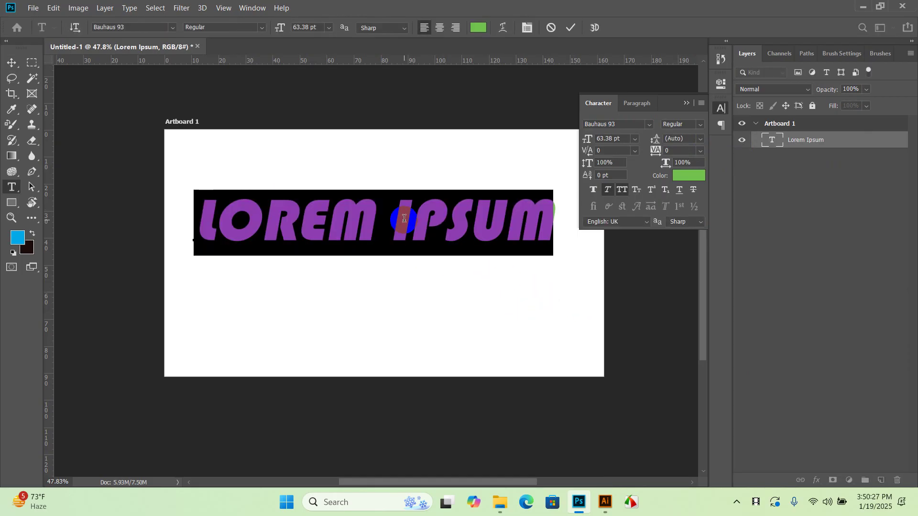
pyautogui.write('QU')
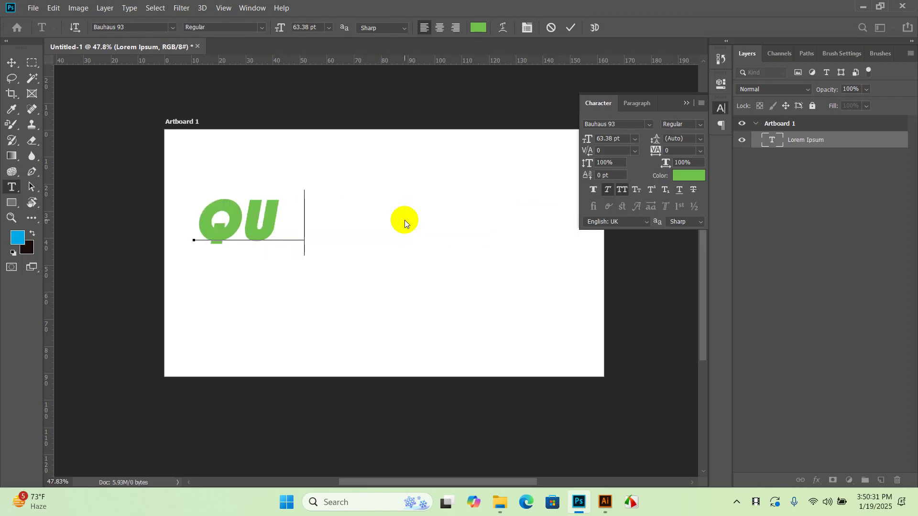
pyautogui.write('EEN')
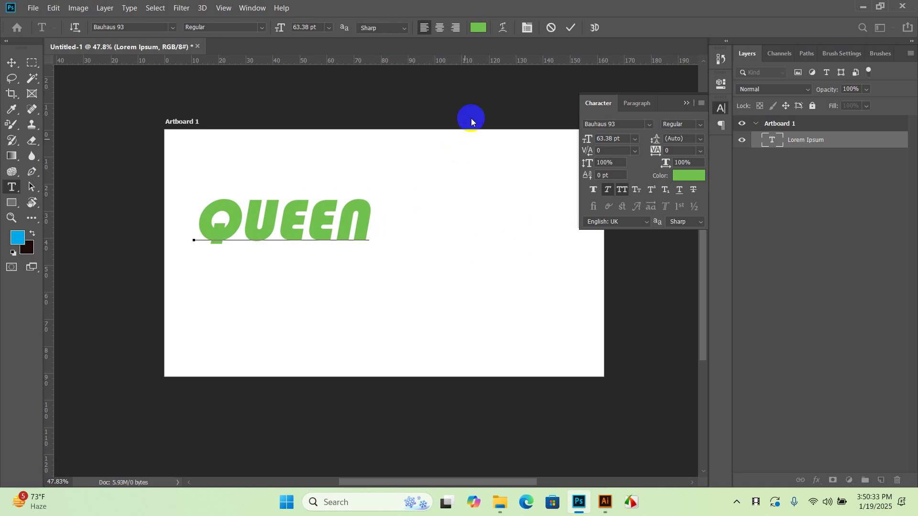
pyautogui.click(569, 28)
pyautogui.press('v')
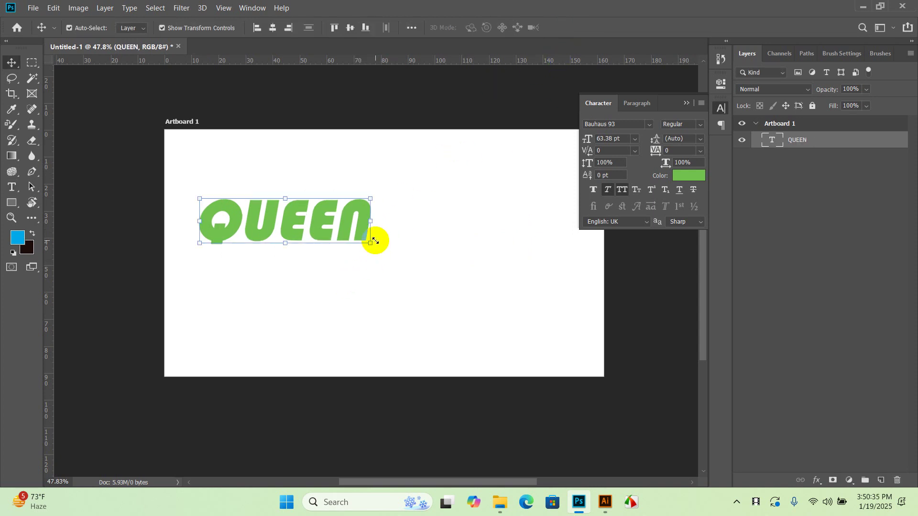
# - Scale the QUEEN text up to about 124 pt and position it near the middle of the artboard
pyautogui.moveTo(370, 244); pyautogui.dragTo(542, 333)
pyautogui.moveTo(386, 227); pyautogui.dragTo(404, 254)
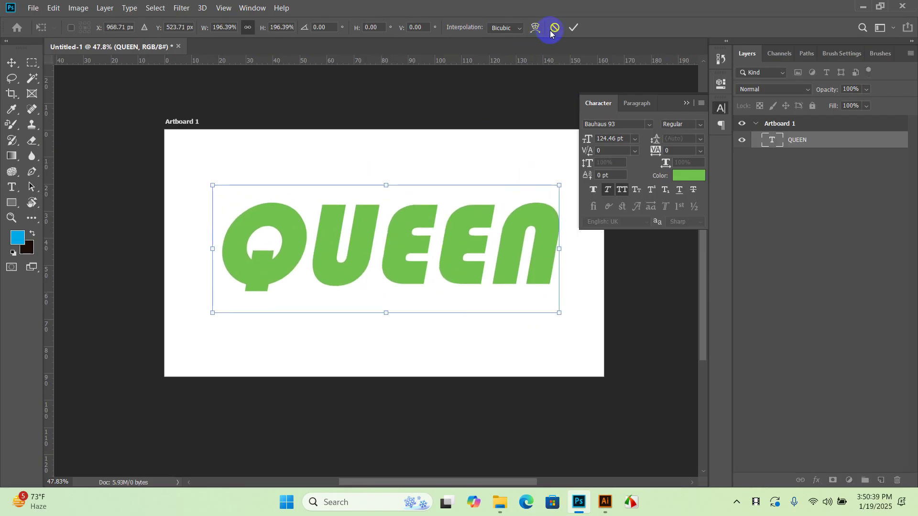
pyautogui.click(575, 27)
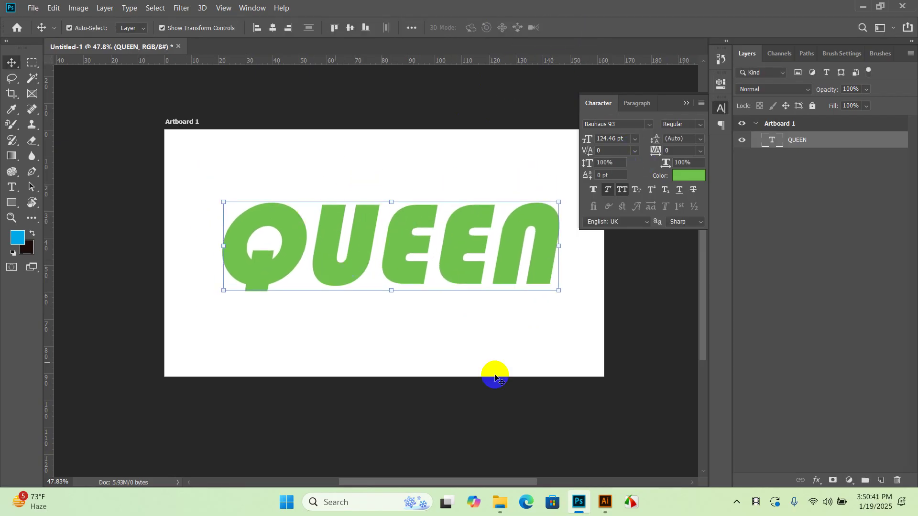
pyautogui.moveTo(399, 240); pyautogui.dragTo(397, 248)
# - Place the embedded photo pexels-divinetechygirl-1181552 and enlarge it to about 9.2% so it covers the whole word QUEEN
pyautogui.click(33, 8)
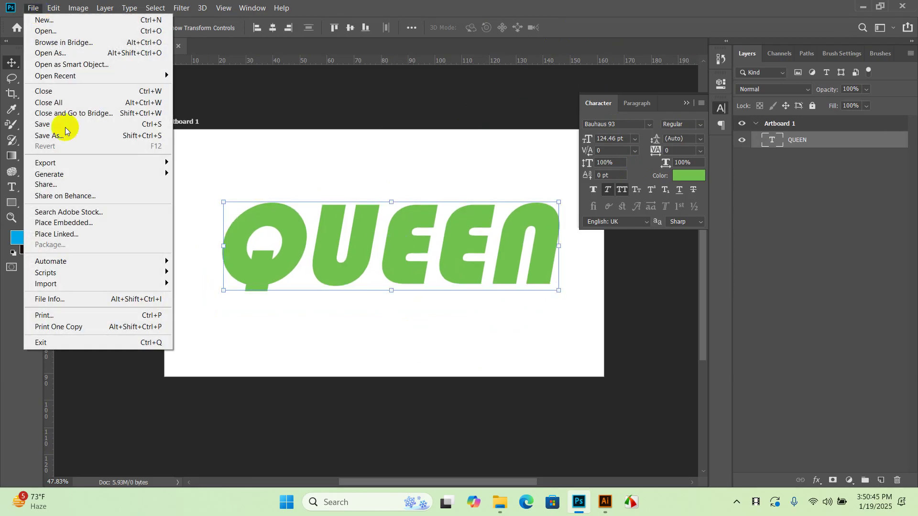
pyautogui.click(86, 223)
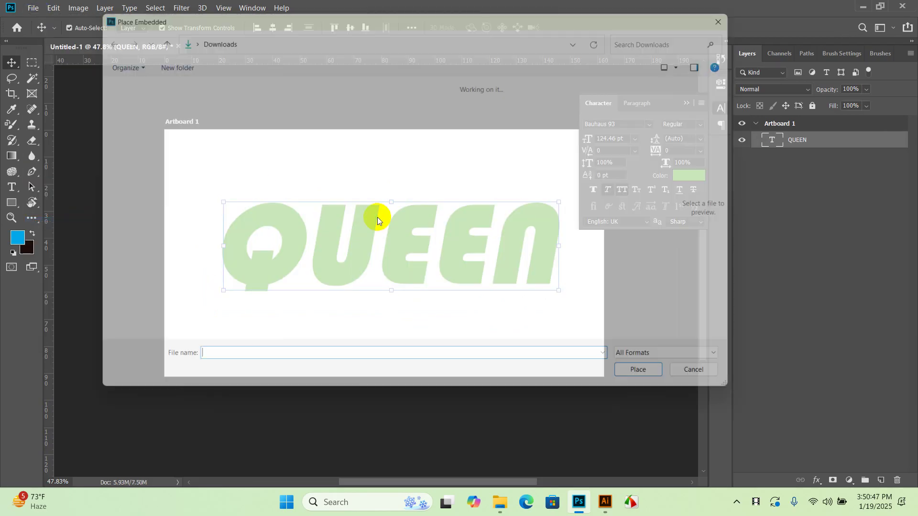
pyautogui.doubleClick(318, 110)
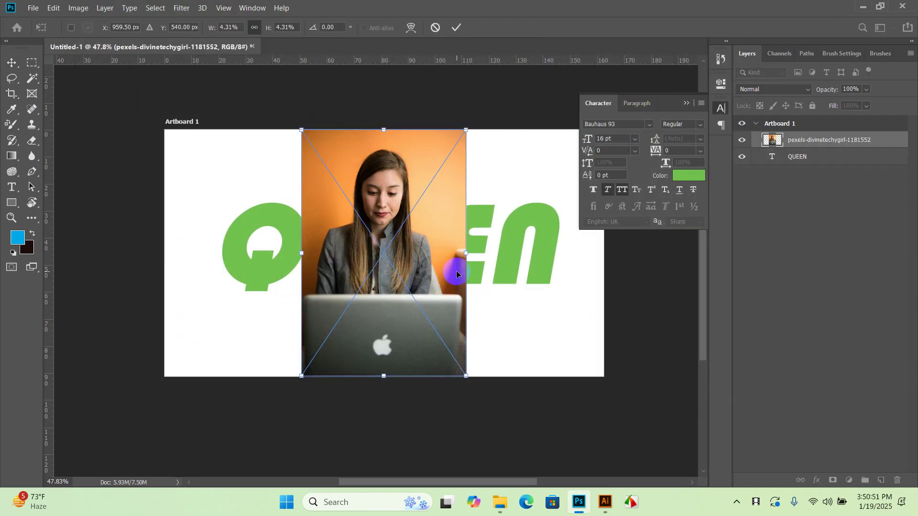
pyautogui.moveTo(467, 255); pyautogui.dragTo(599, 310)
pyautogui.moveTo(420, 268); pyautogui.dragTo(399, 292)
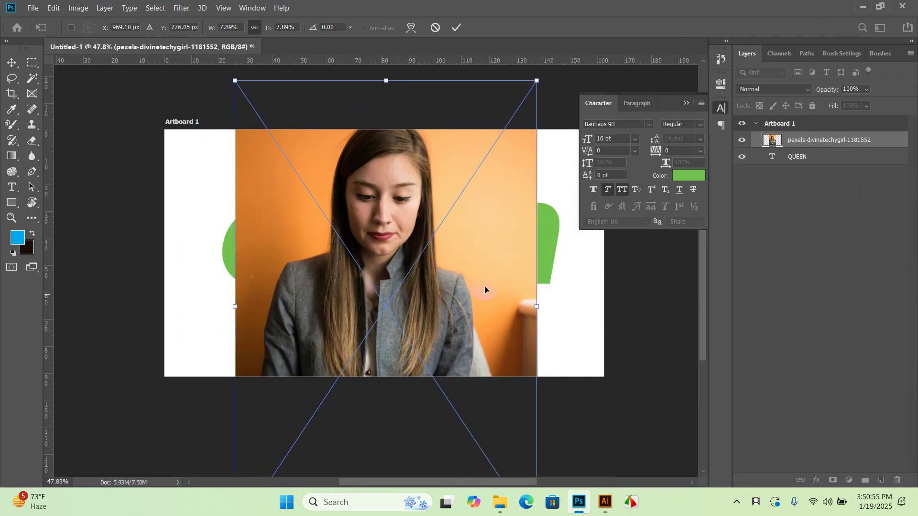
pyautogui.moveTo(537, 306); pyautogui.dragTo(565, 307)
pyautogui.moveTo(235, 308); pyautogui.dragTo(214, 308)
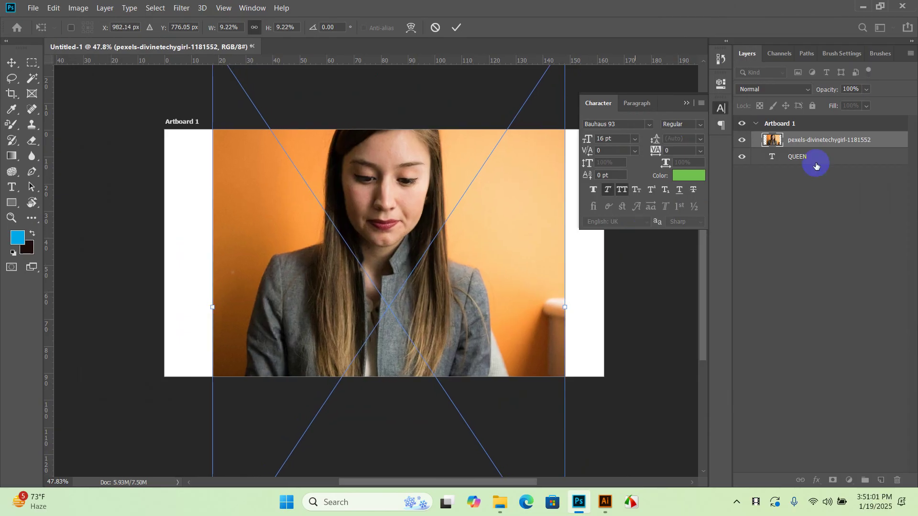
# - Move the portrait layer beneath the QUEEN text layer and shift the photo down until the whole face lies on the artboard
pyautogui.click(816, 138)
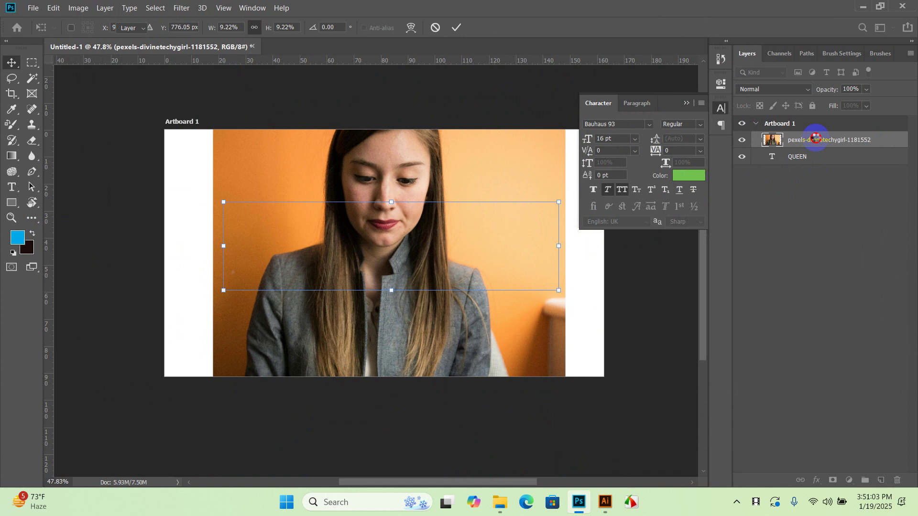
pyautogui.moveTo(814, 131); pyautogui.dragTo(816, 160)
pyautogui.click(431, 352)
pyautogui.moveTo(432, 353); pyautogui.dragTo(427, 394)
pyautogui.moveTo(427, 393); pyautogui.dragTo(438, 390)
pyautogui.click(822, 140)
pyautogui.rightClick(822, 141)
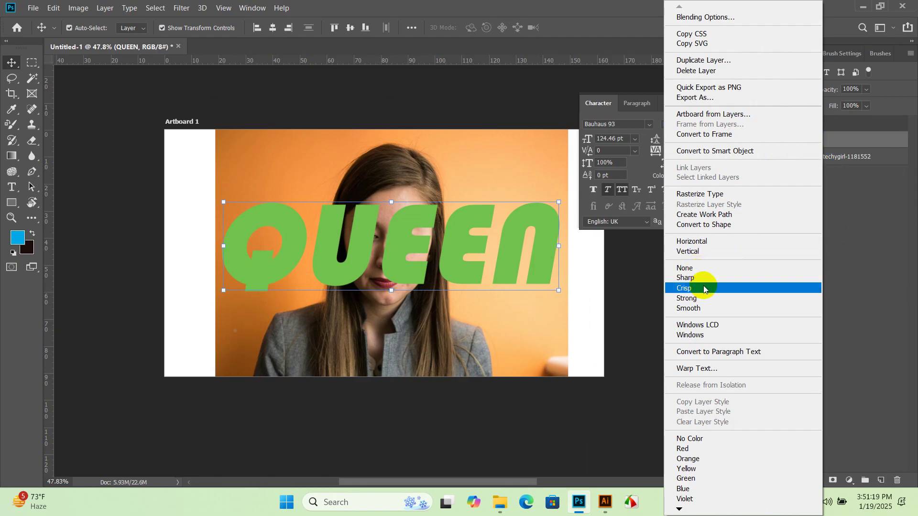
pyautogui.click(857, 254)
pyautogui.click(887, 266)
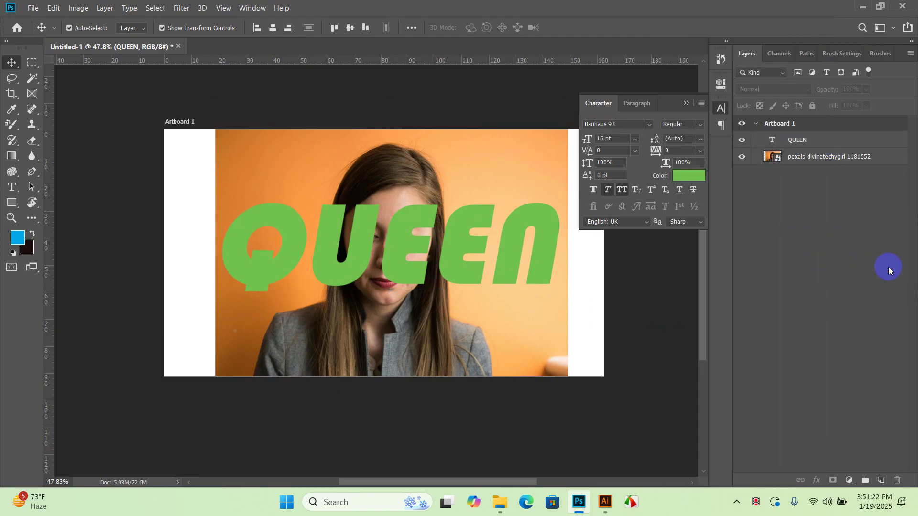
# - Move the portrait layer directly above the QUEEN text layer and clip it to the text with a clipping mask
pyautogui.click(834, 139)
pyautogui.moveTo(825, 157)
pyautogui.mouseDown()
pyautogui.moveTo(833, 165)
pyautogui.moveTo(830, 136)
pyautogui.moveTo(820, 162)
pyautogui.mouseUp()
pyautogui.rightClick(819, 139)
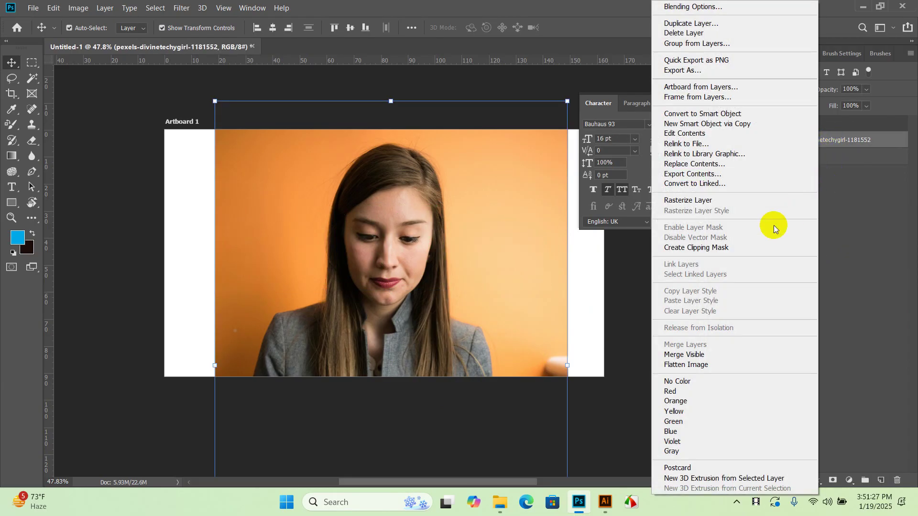
pyautogui.click(713, 248)
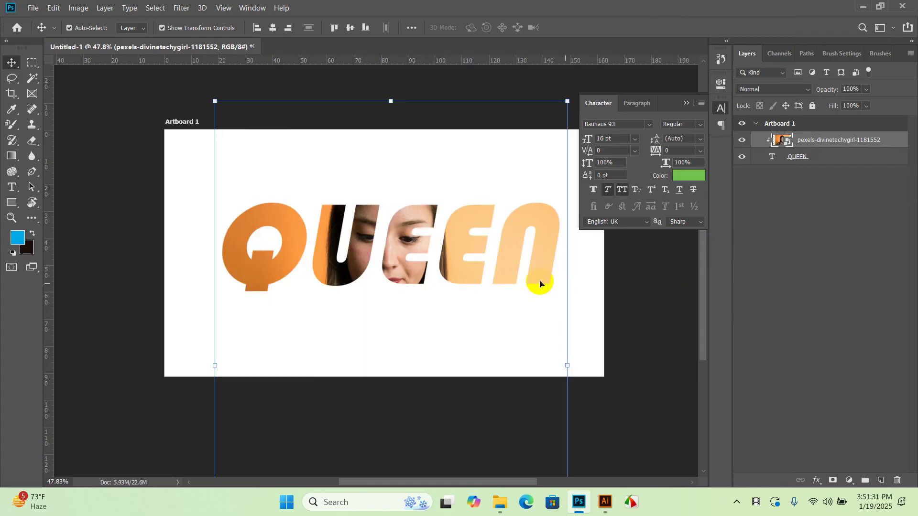
# - Shift the clipped portrait slightly upward inside the QUEEN letters and deselect it
pyautogui.moveTo(450, 264)
pyautogui.mouseDown()
pyautogui.moveTo(466, 264)
pyautogui.moveTo(455, 248)
pyautogui.mouseUp()
pyautogui.click(660, 293)
pyautogui.scroll(-5, 481, 249)
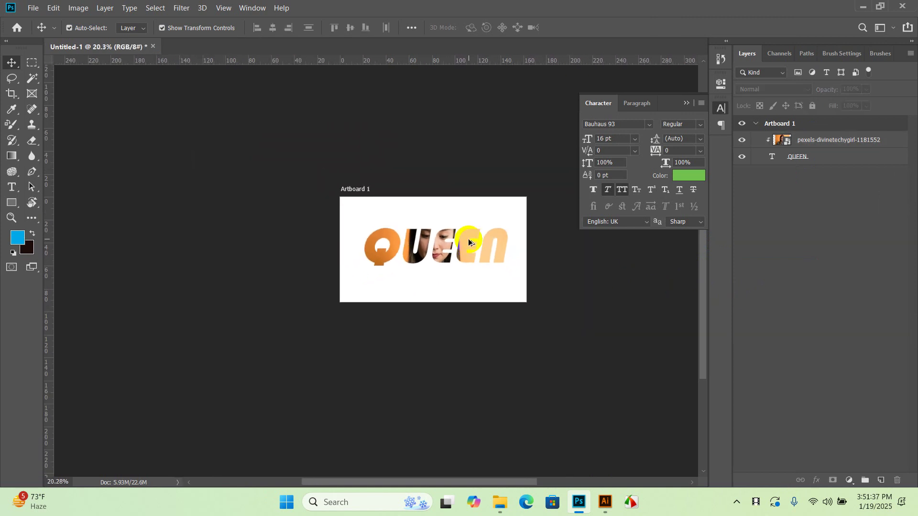
pyautogui.scroll(5, 469, 242)
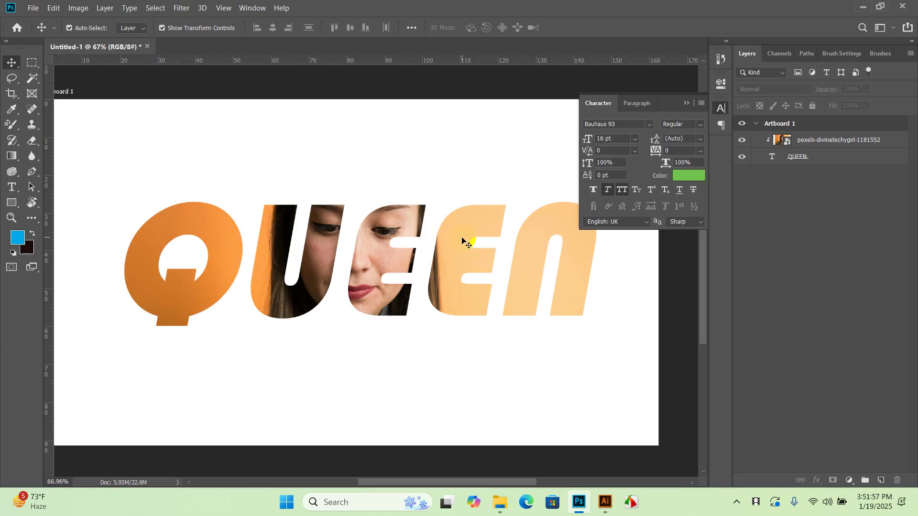
pyautogui.click(814, 149)
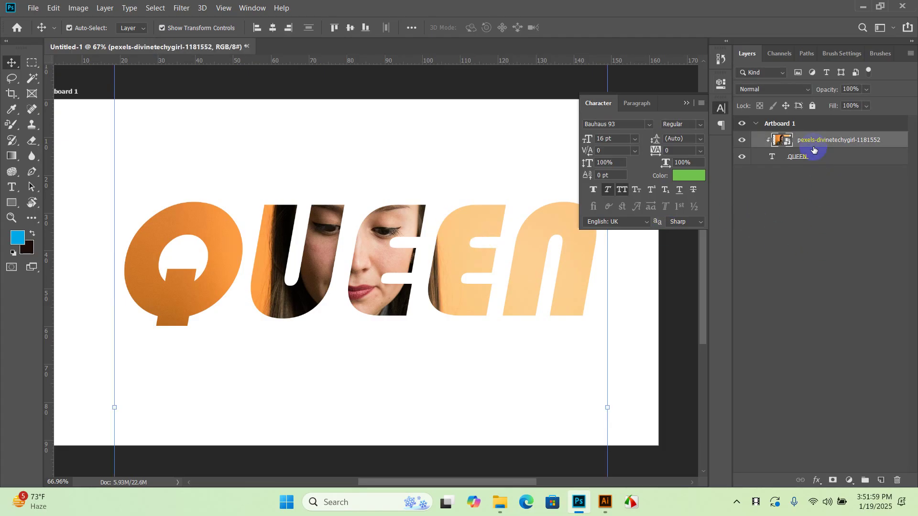
pyautogui.press('Delete')
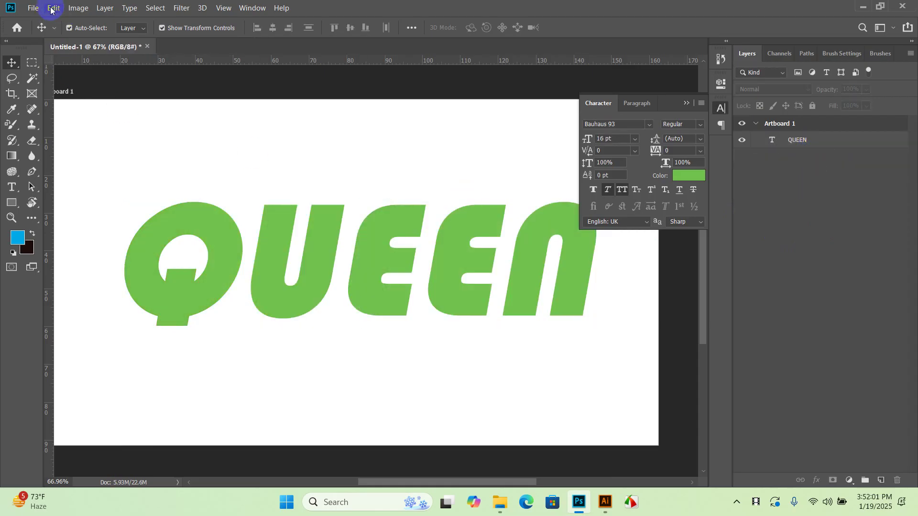
pyautogui.click(30, 9)
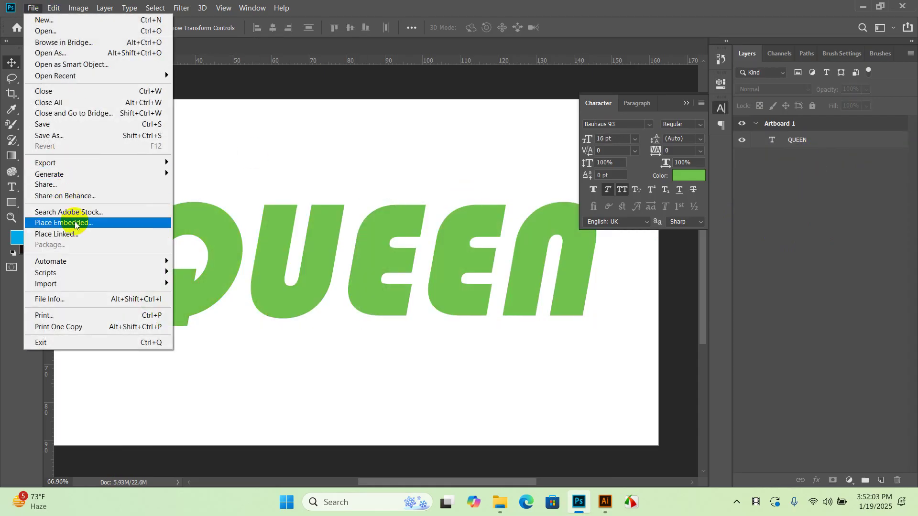
pyautogui.click(143, 223)
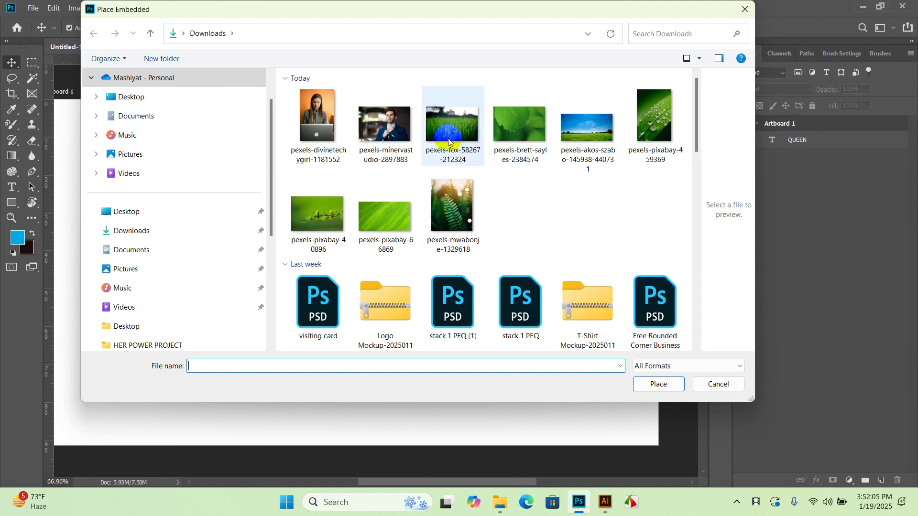
pyautogui.doubleClick(452, 123)
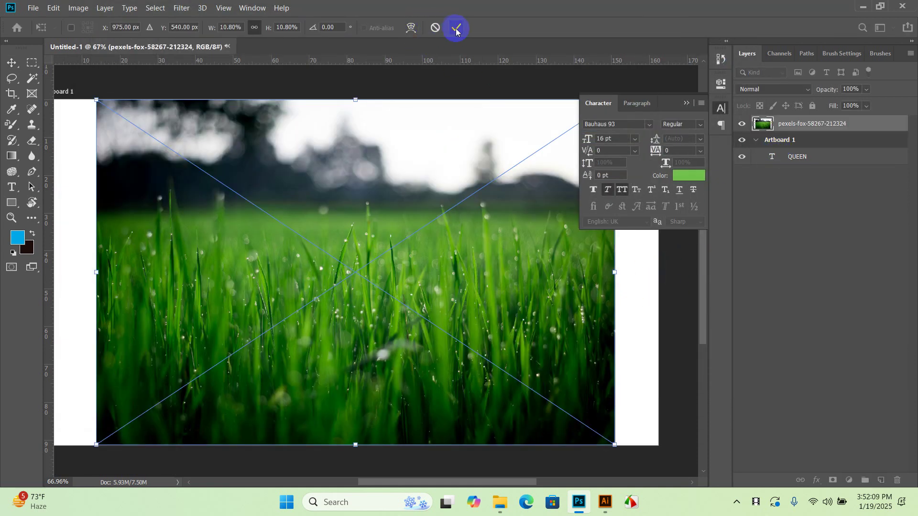
pyautogui.press('Return')
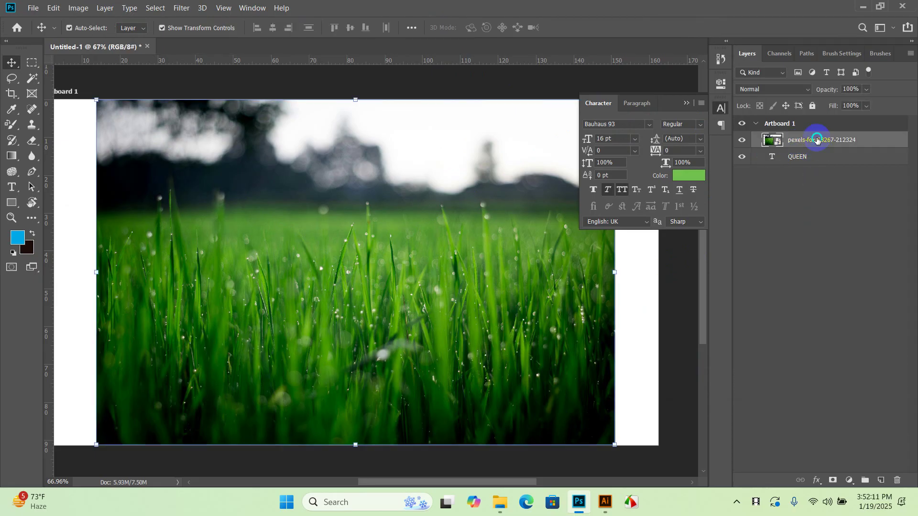
# - Clip the grass photo to the QUEEN text layer with a clipping mask
pyautogui.rightClick(819, 139)
pyautogui.click(718, 249)
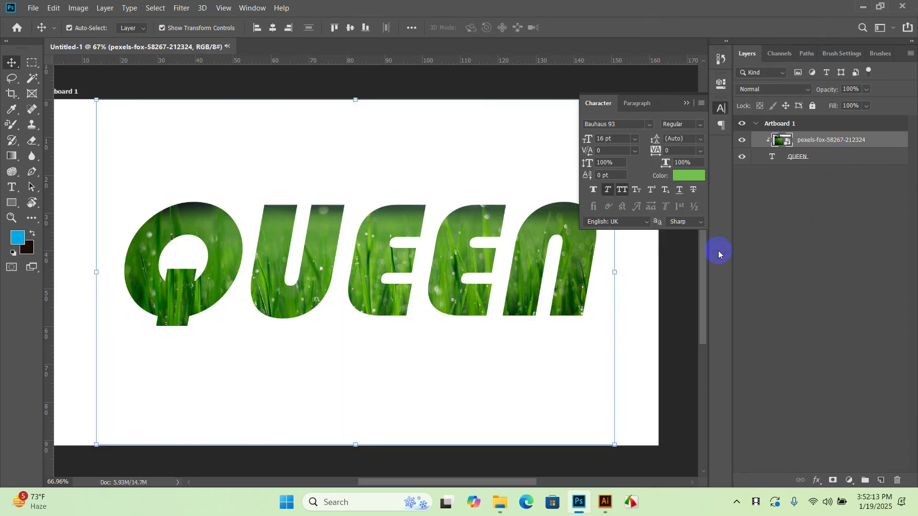
pyautogui.click(798, 158)
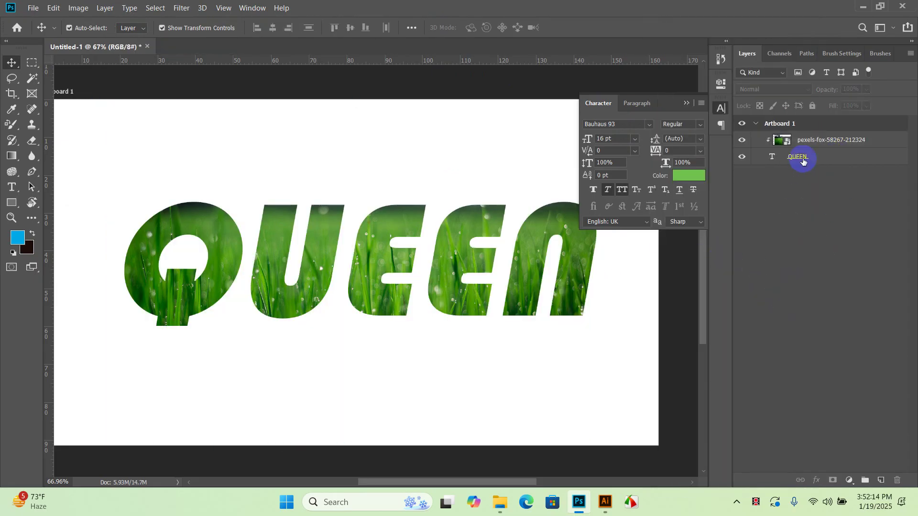
# - Replace the word QUEEN with GREEN in the text layer beneath the clipped grass photo, and deselect it
pyautogui.click(407, 259)
pyautogui.click(12, 187)
pyautogui.click(324, 255)
pyautogui.doubleClick(324, 255)
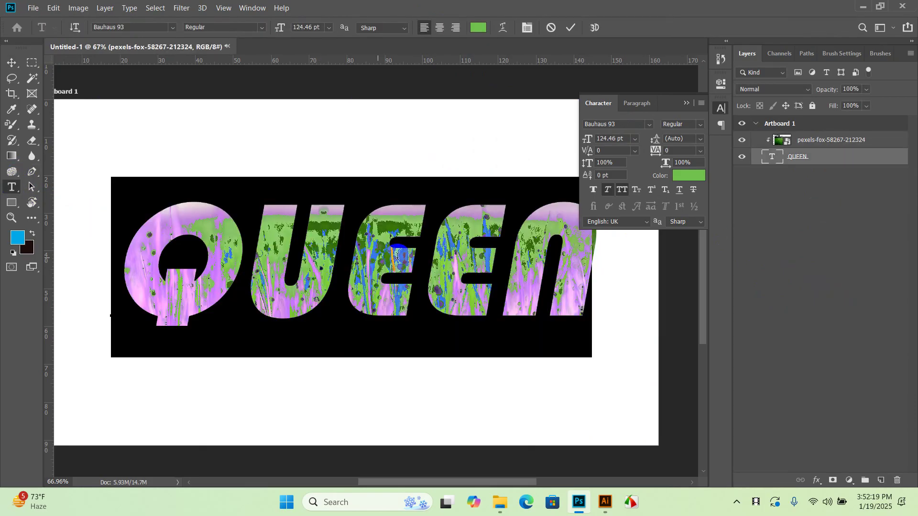
pyautogui.click(435, 255)
pyautogui.hotkey('ctrl', 'a')
pyautogui.write('GREE')
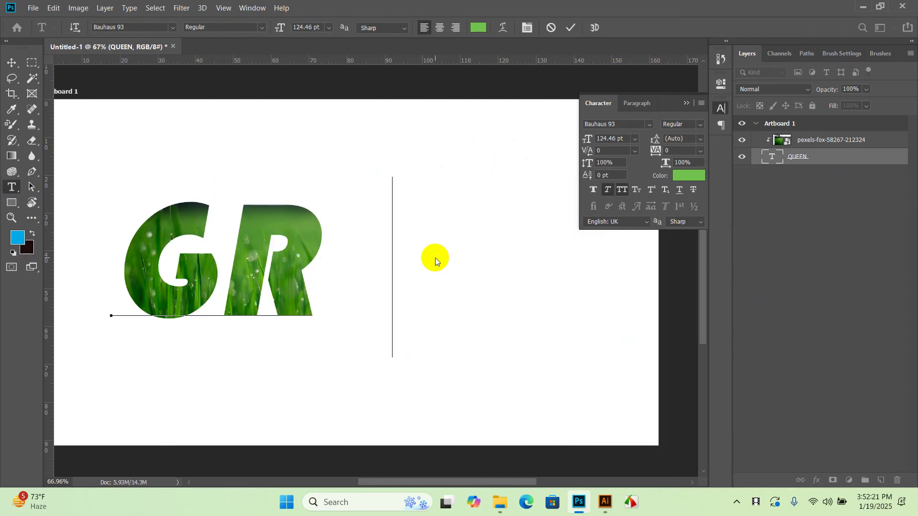
pyautogui.write('N')
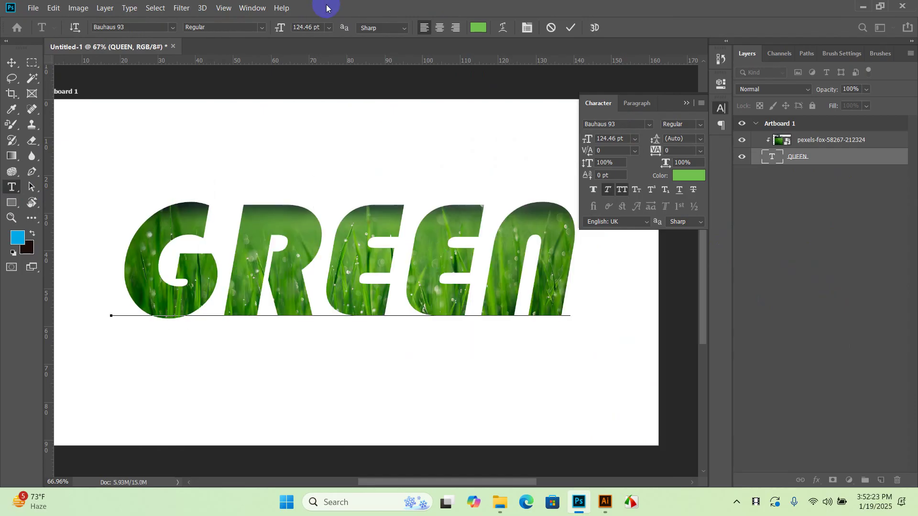
pyautogui.click(570, 28)
pyautogui.click(12, 62)
pyautogui.click(739, 293)
# - Examine the grass-filled GREEN lettering on the artboard from near and far
pyautogui.scroll(-4, 385, 263)
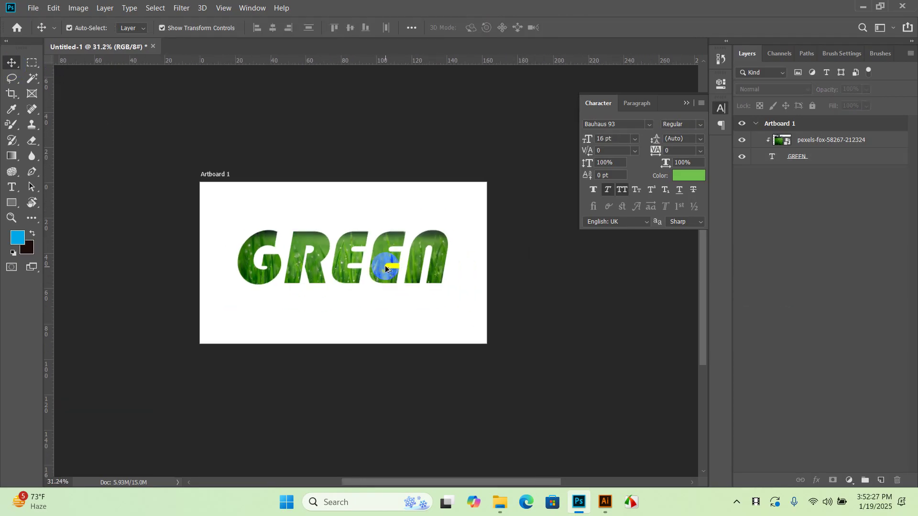
pyautogui.scroll(3, 382, 266)
pyautogui.scroll(2, 382, 266)
pyautogui.scroll(-2, 382, 266)
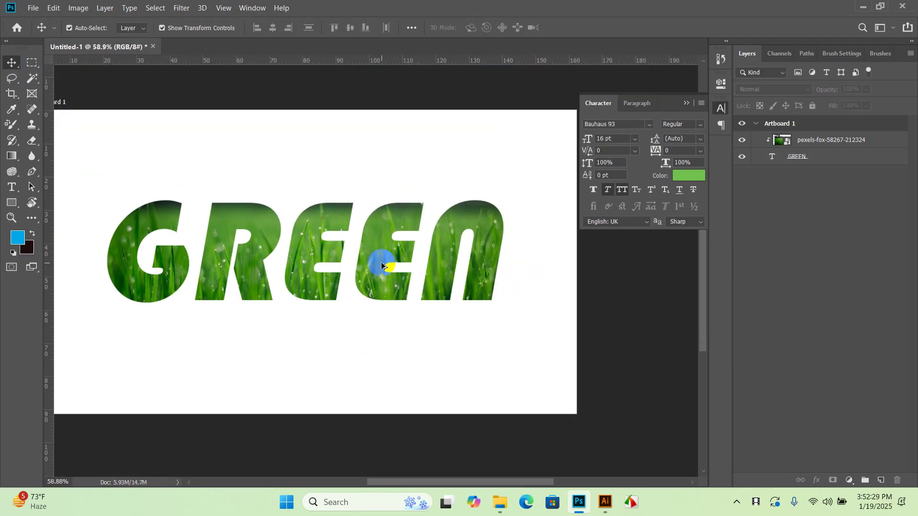
pyautogui.scroll(-2, 379, 269)
pyautogui.scroll(3, 379, 269)
pyautogui.scroll(-2, 366, 264)
pyautogui.moveTo(419, 271); pyautogui.dragTo(383, 266)
# - Link the GREEN text layer with its clipped grass photo and move both together toward the artboard's upper right corner
pyautogui.click(837, 157)
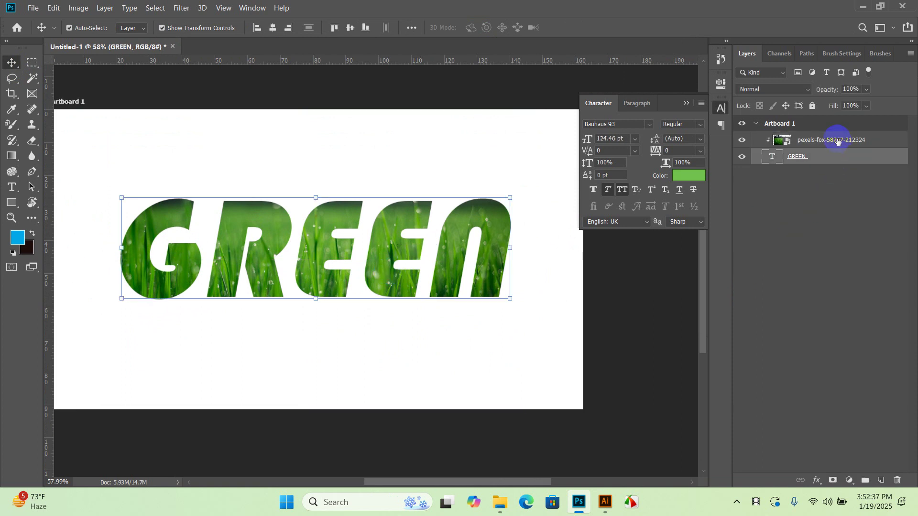
pyautogui.keyDown('shift'); pyautogui.click(837, 140); pyautogui.keyUp('shift')
pyautogui.rightClick(837, 160)
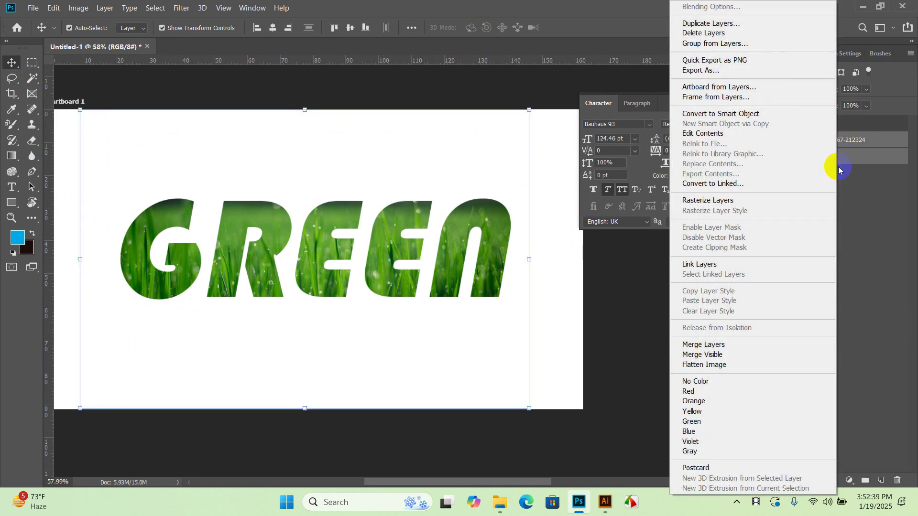
pyautogui.click(706, 266)
pyautogui.moveTo(303, 256); pyautogui.dragTo(376, 196)
pyautogui.click(368, 376)
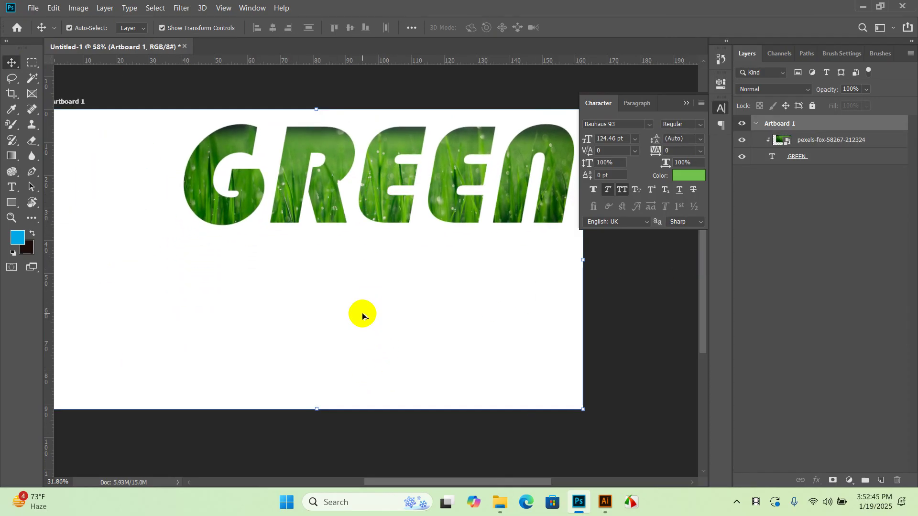
pyautogui.scroll(-3, 354, 296)
pyautogui.scroll(2, 339, 280)
pyautogui.scroll(2, 337, 274)
pyautogui.moveTo(336, 279); pyautogui.dragTo(323, 301)
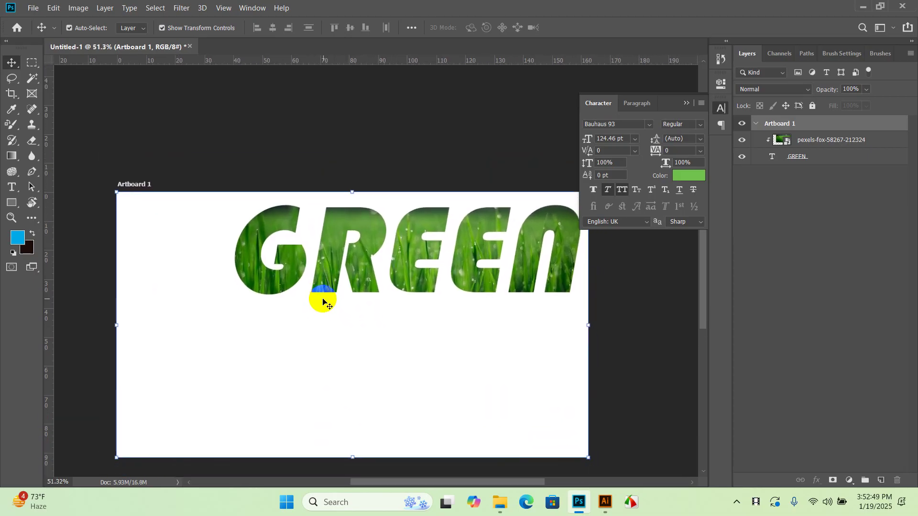